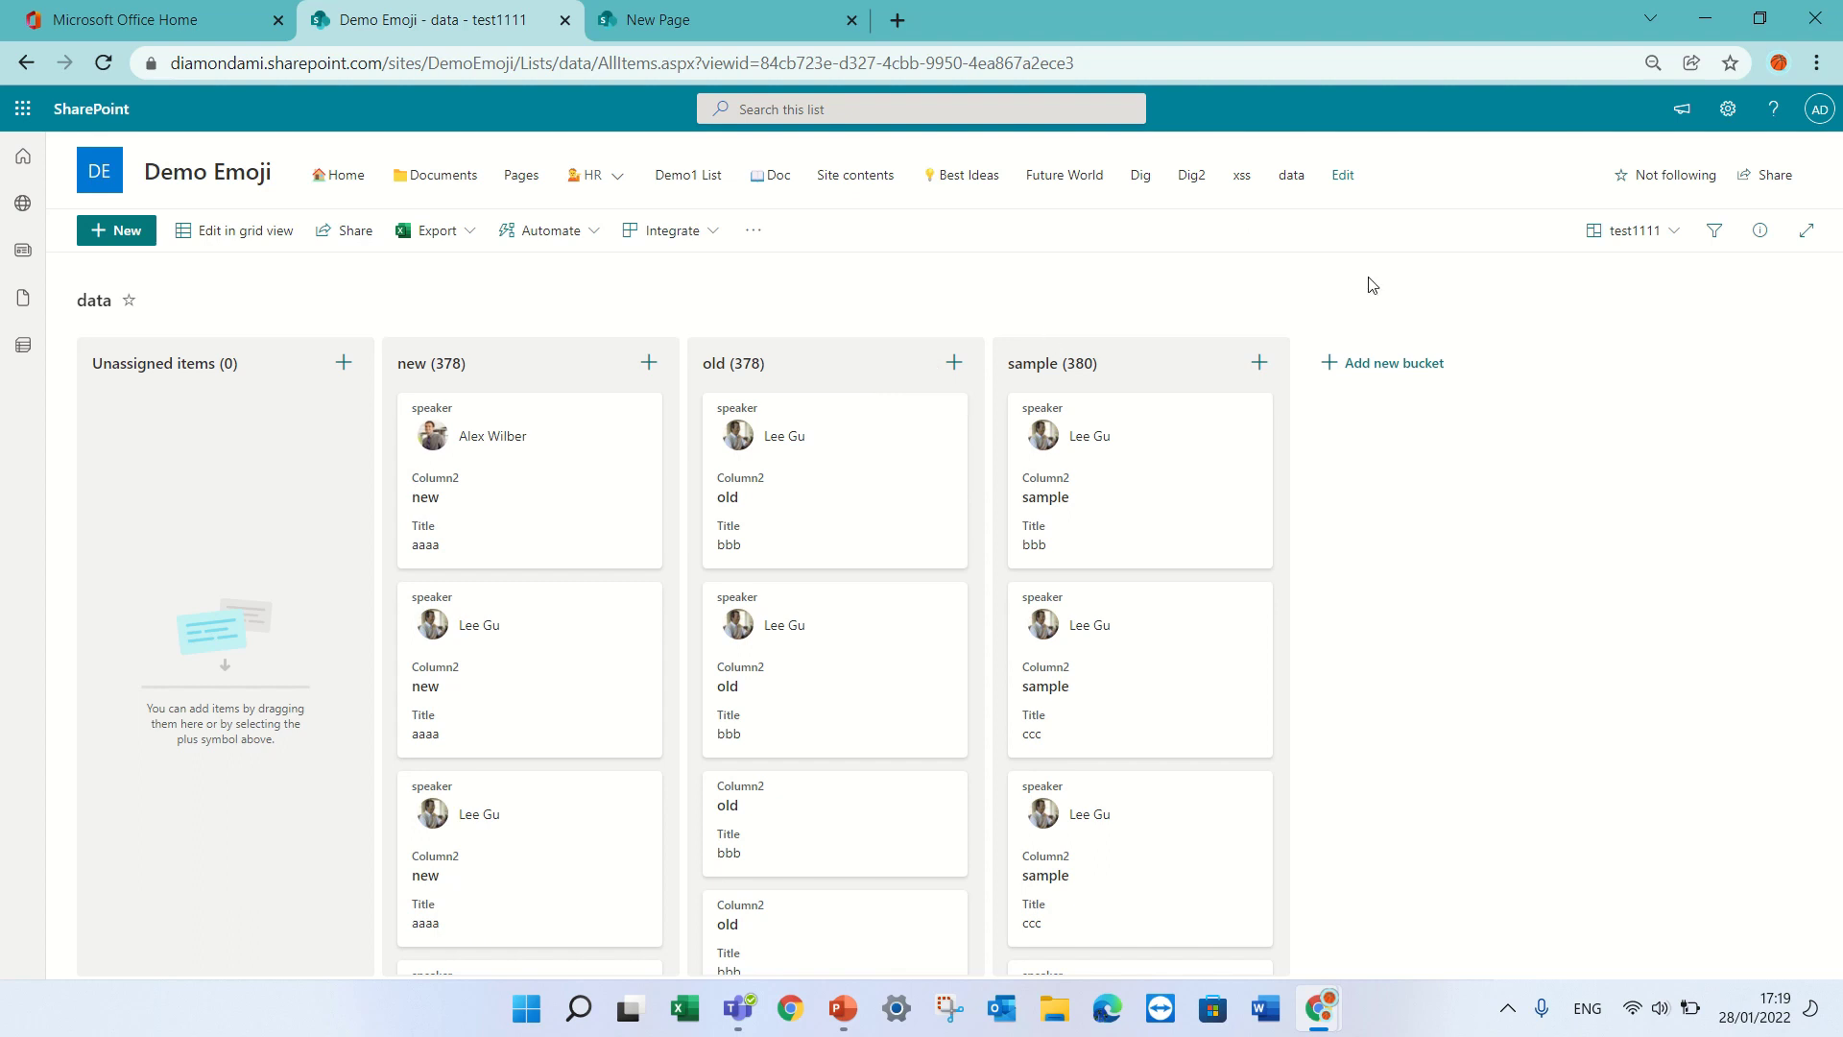
Step: Switch to the All Items view, then start a new view set up as a board
{"action": "left_click", "coordinate": [1629, 236]}
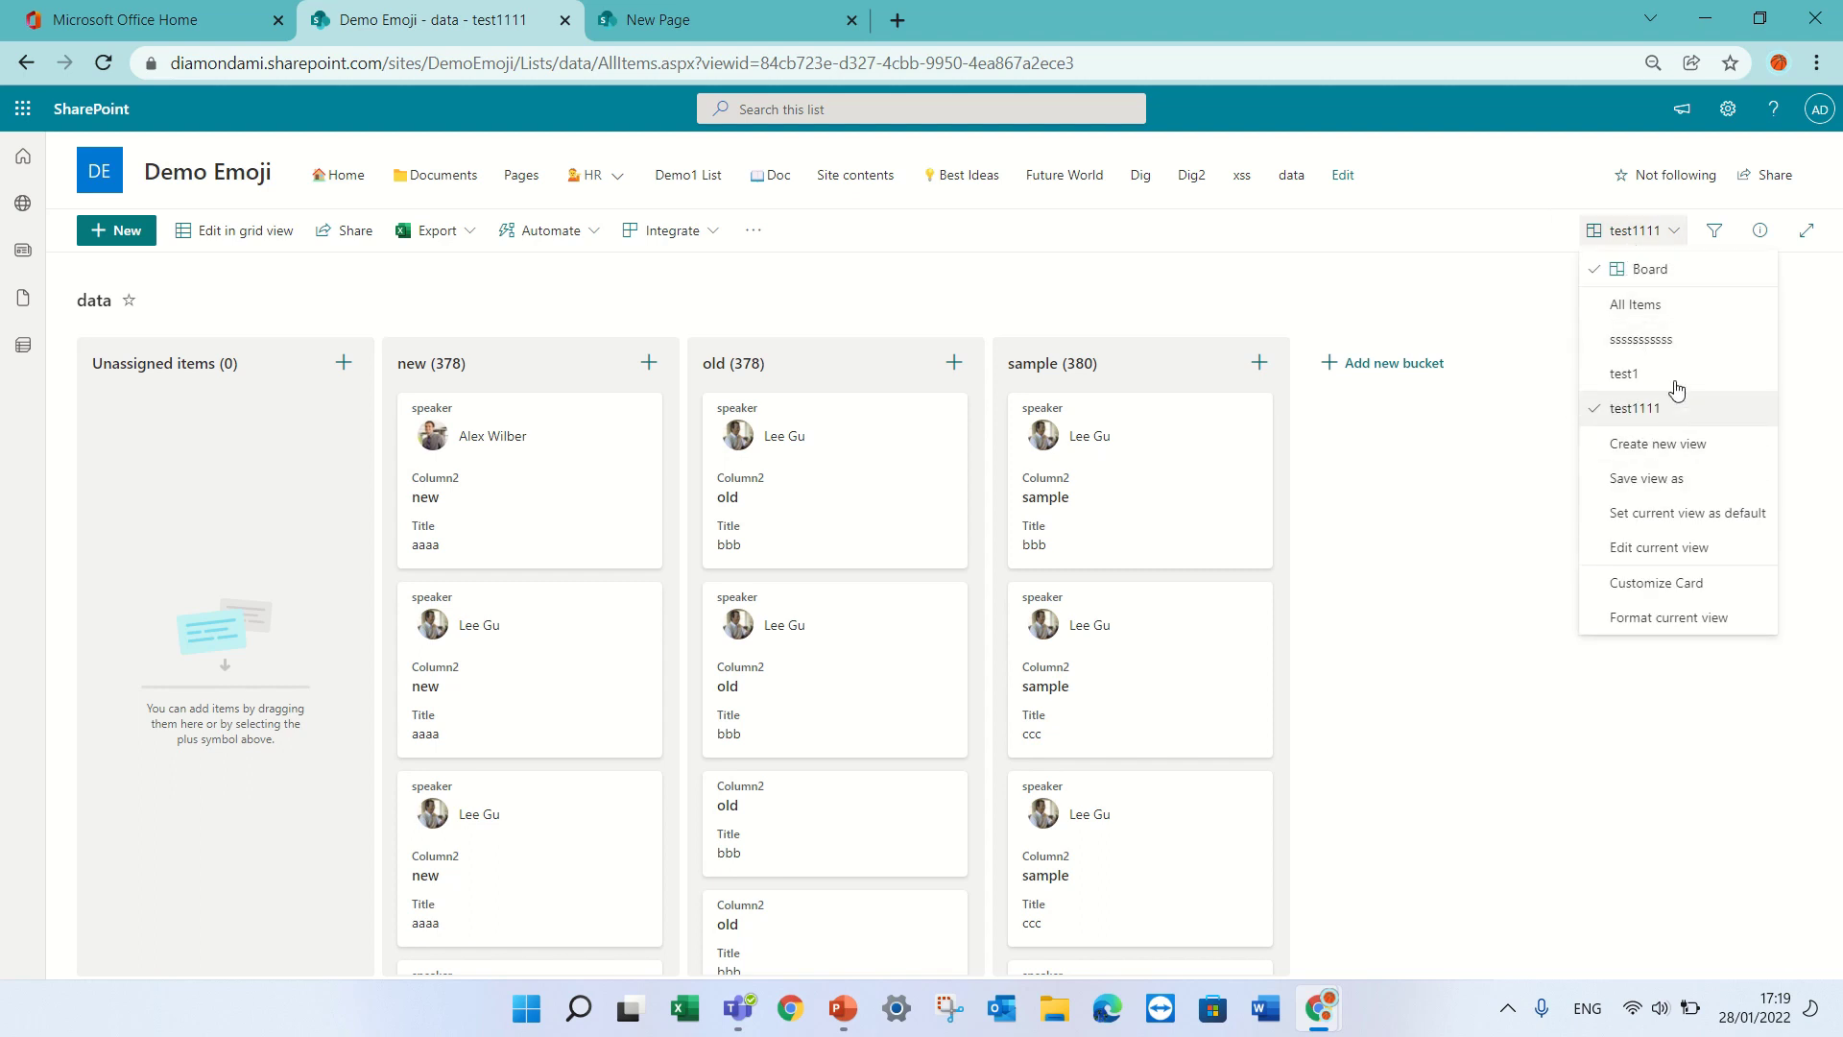
{"action": "left_click", "coordinate": [1661, 304]}
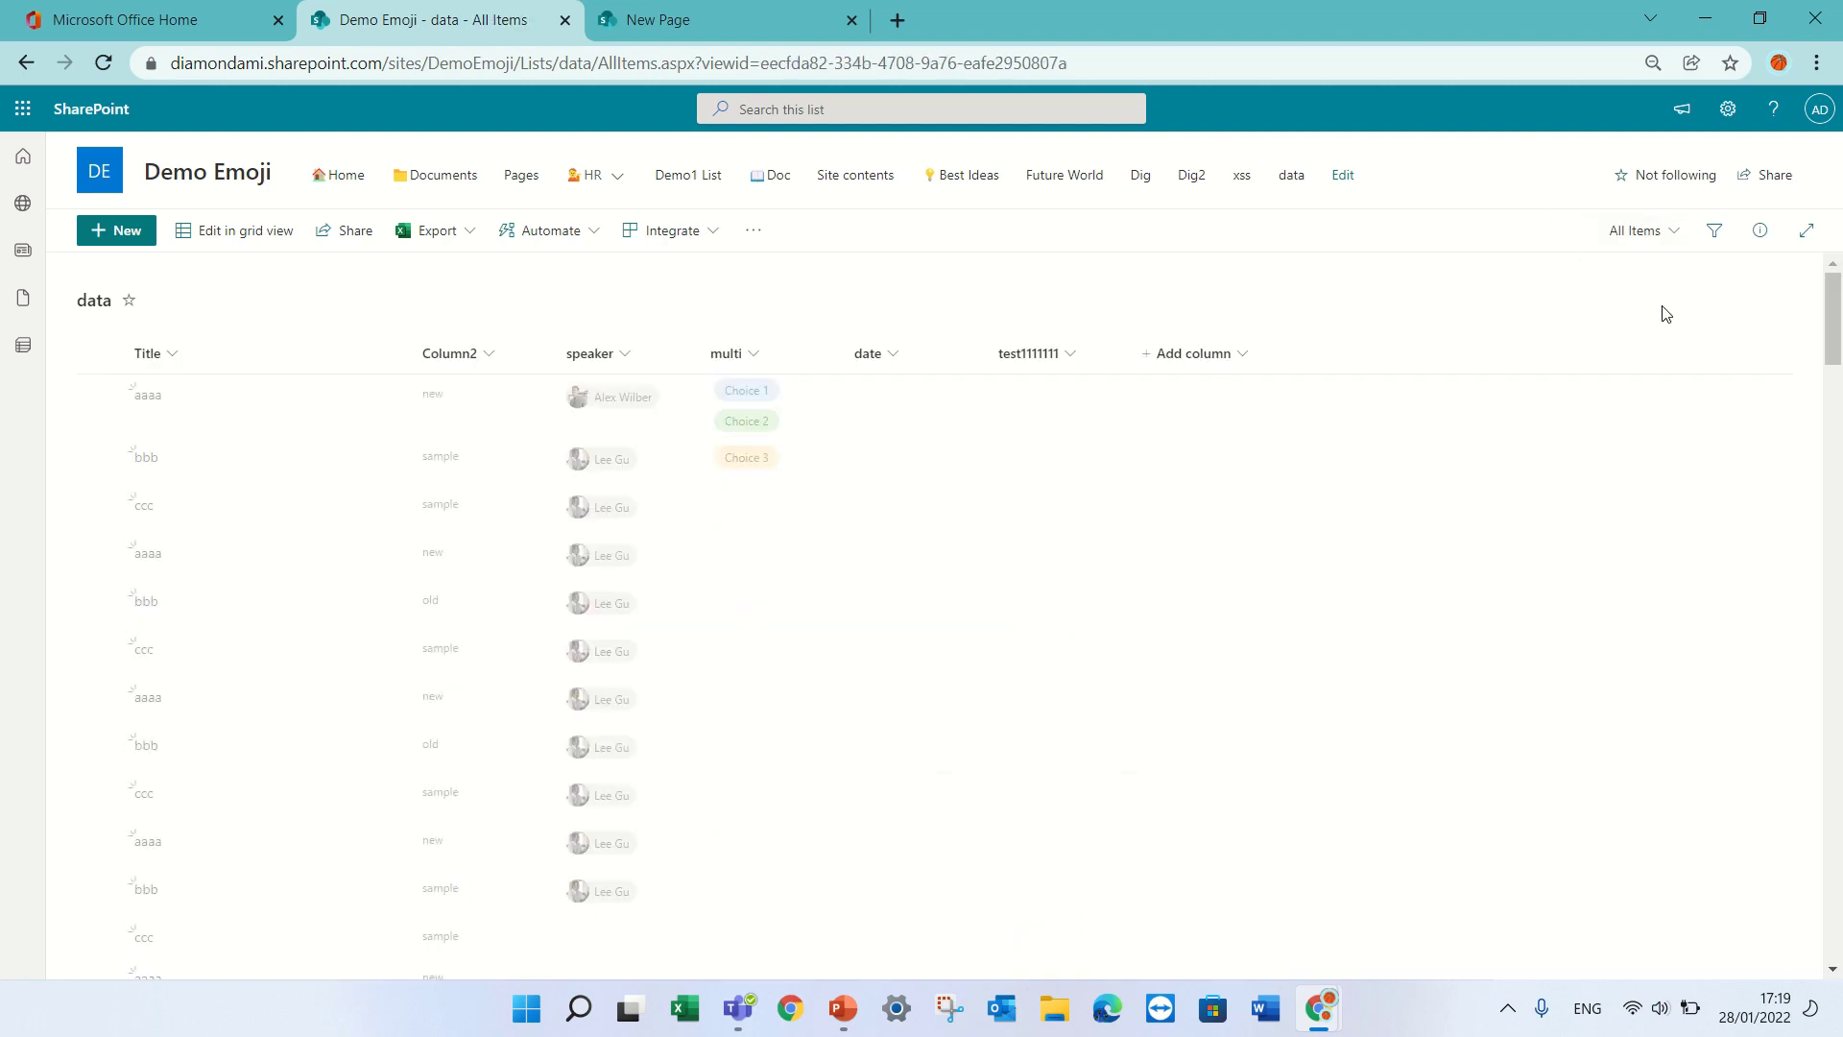
{"action": "left_click", "coordinate": [1676, 237]}
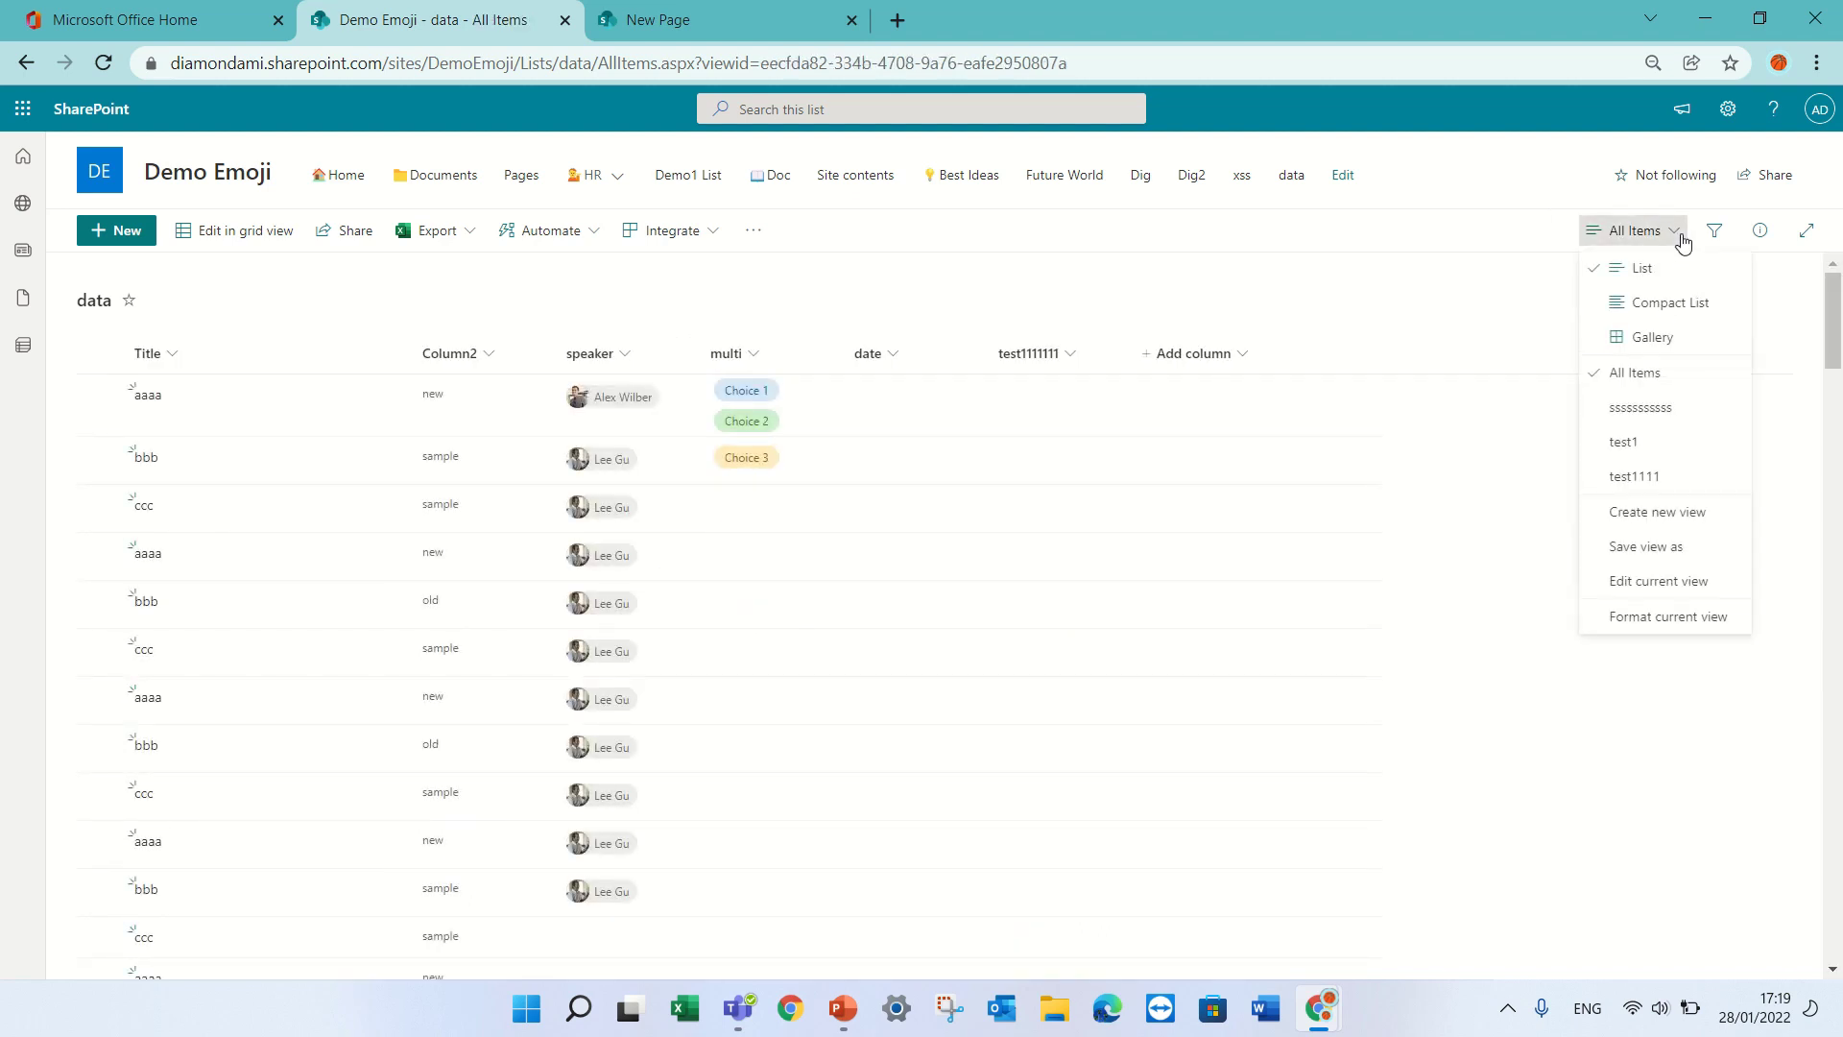
{"action": "left_click", "coordinate": [1701, 517]}
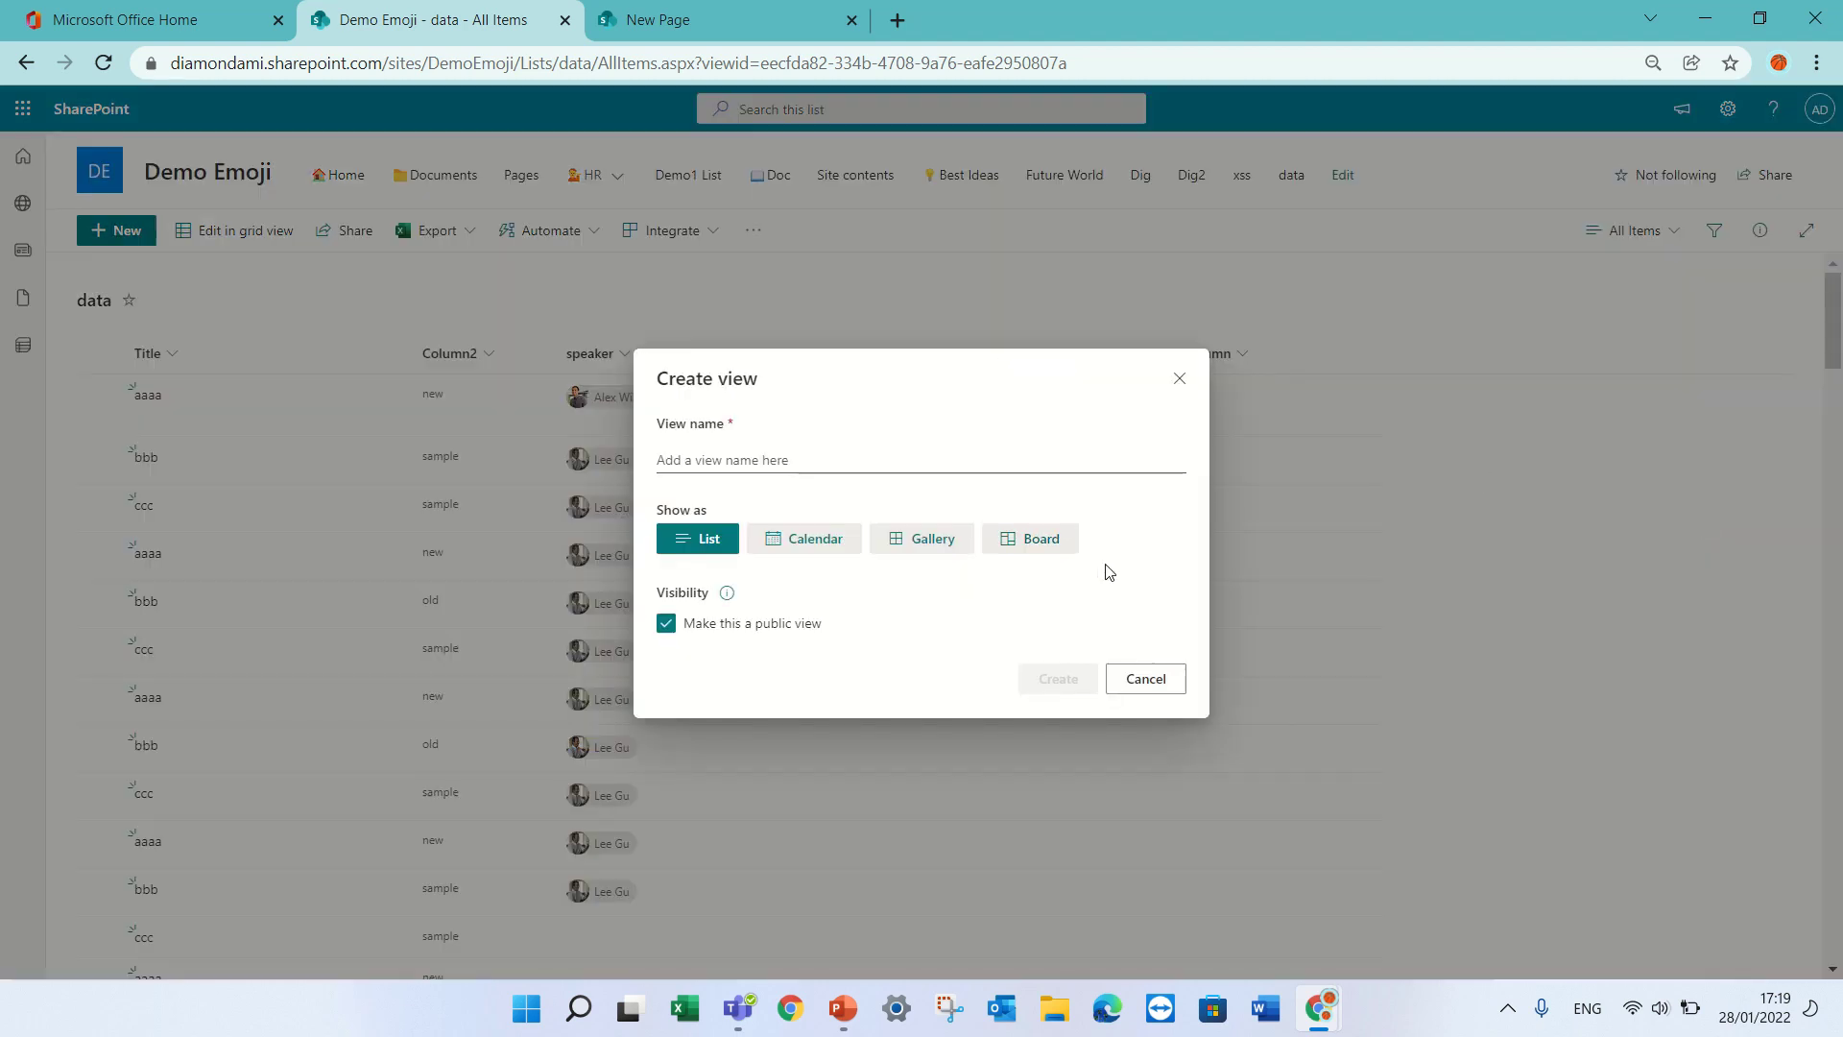
{"action": "left_click", "coordinate": [1045, 543]}
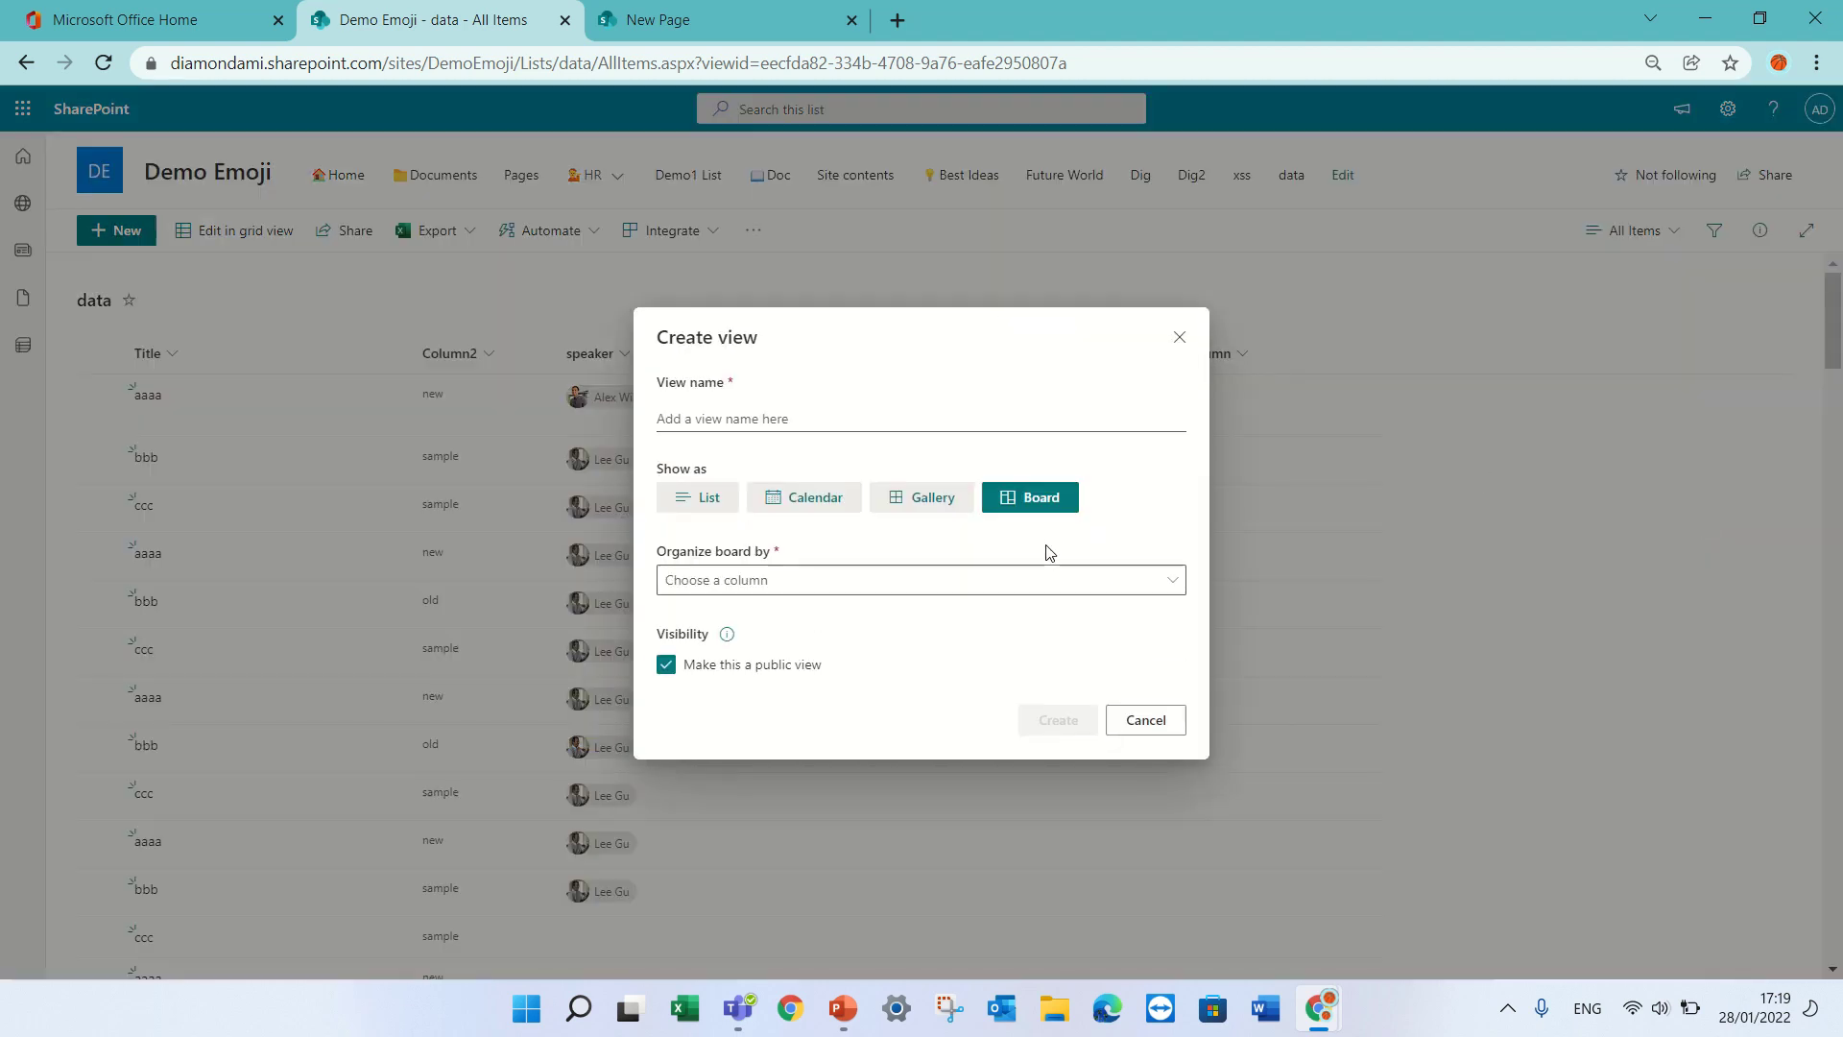
Step: Check the board's grouping columns, cancel the new view, and return to the test1111 board view
{"action": "left_click", "coordinate": [980, 592]}
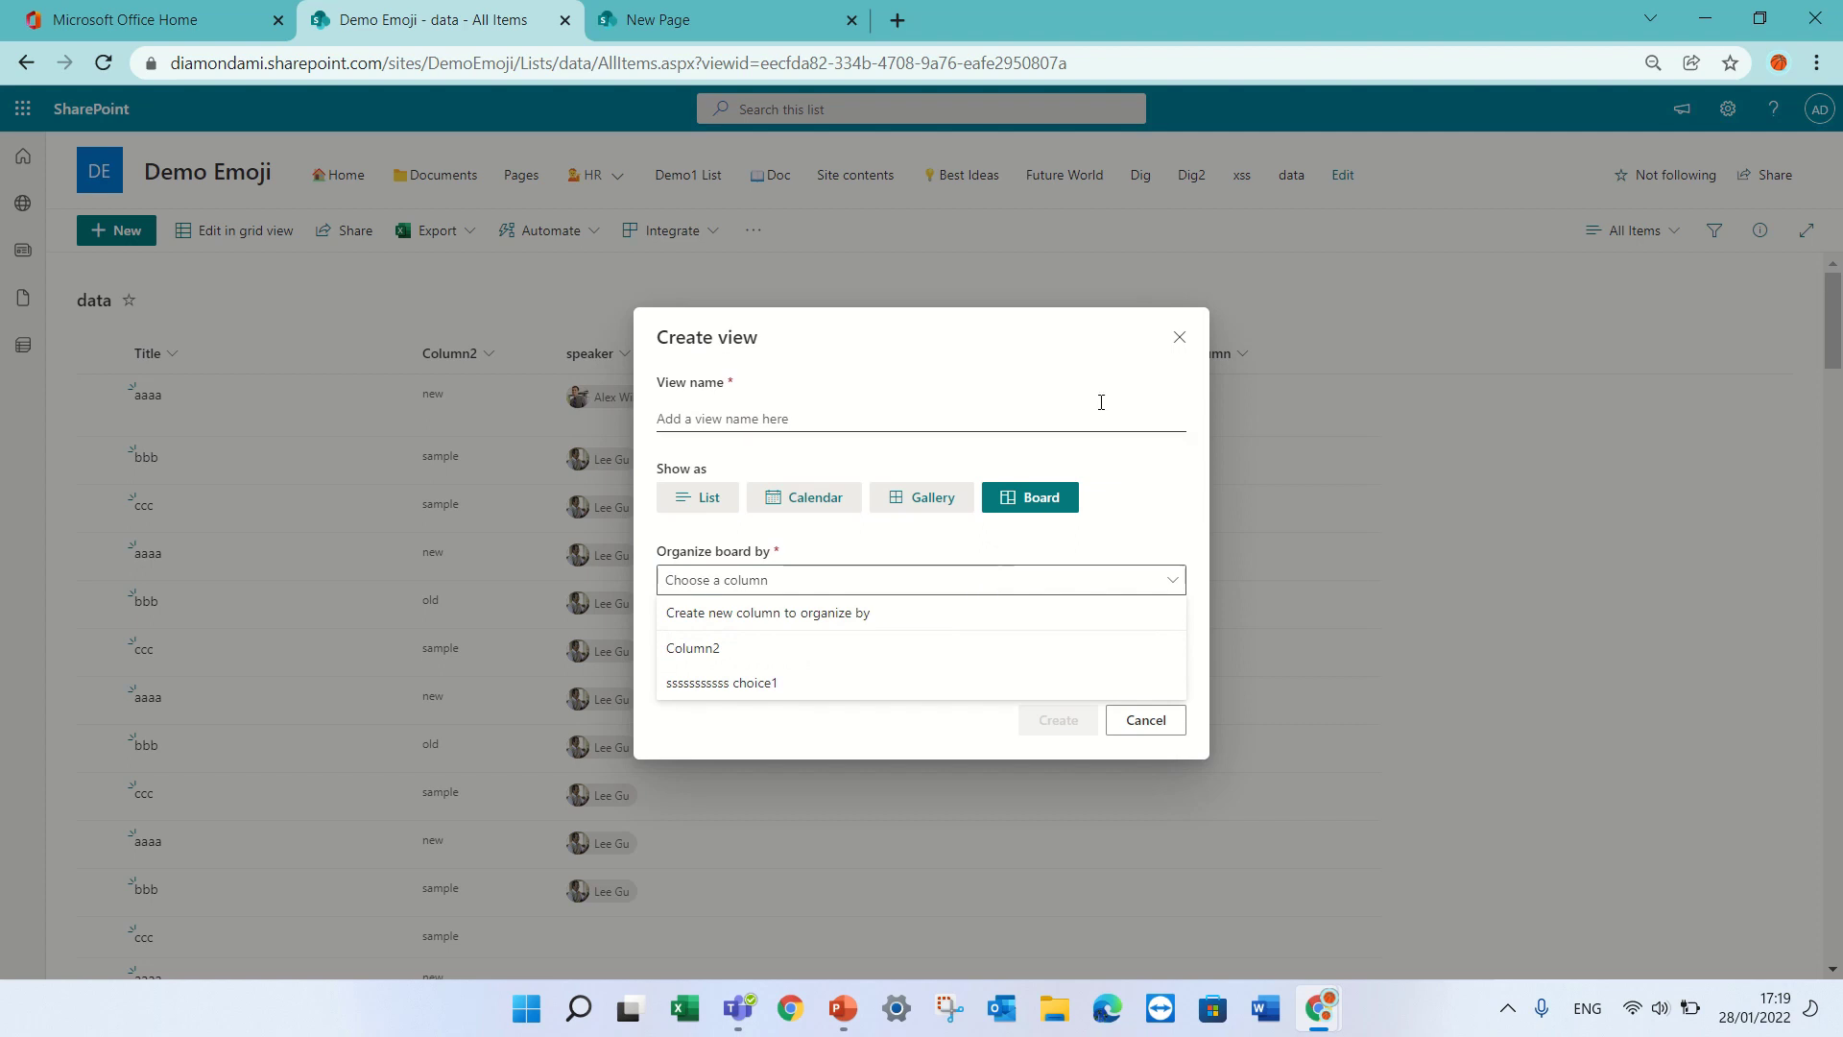
{"action": "left_click", "coordinate": [1182, 336]}
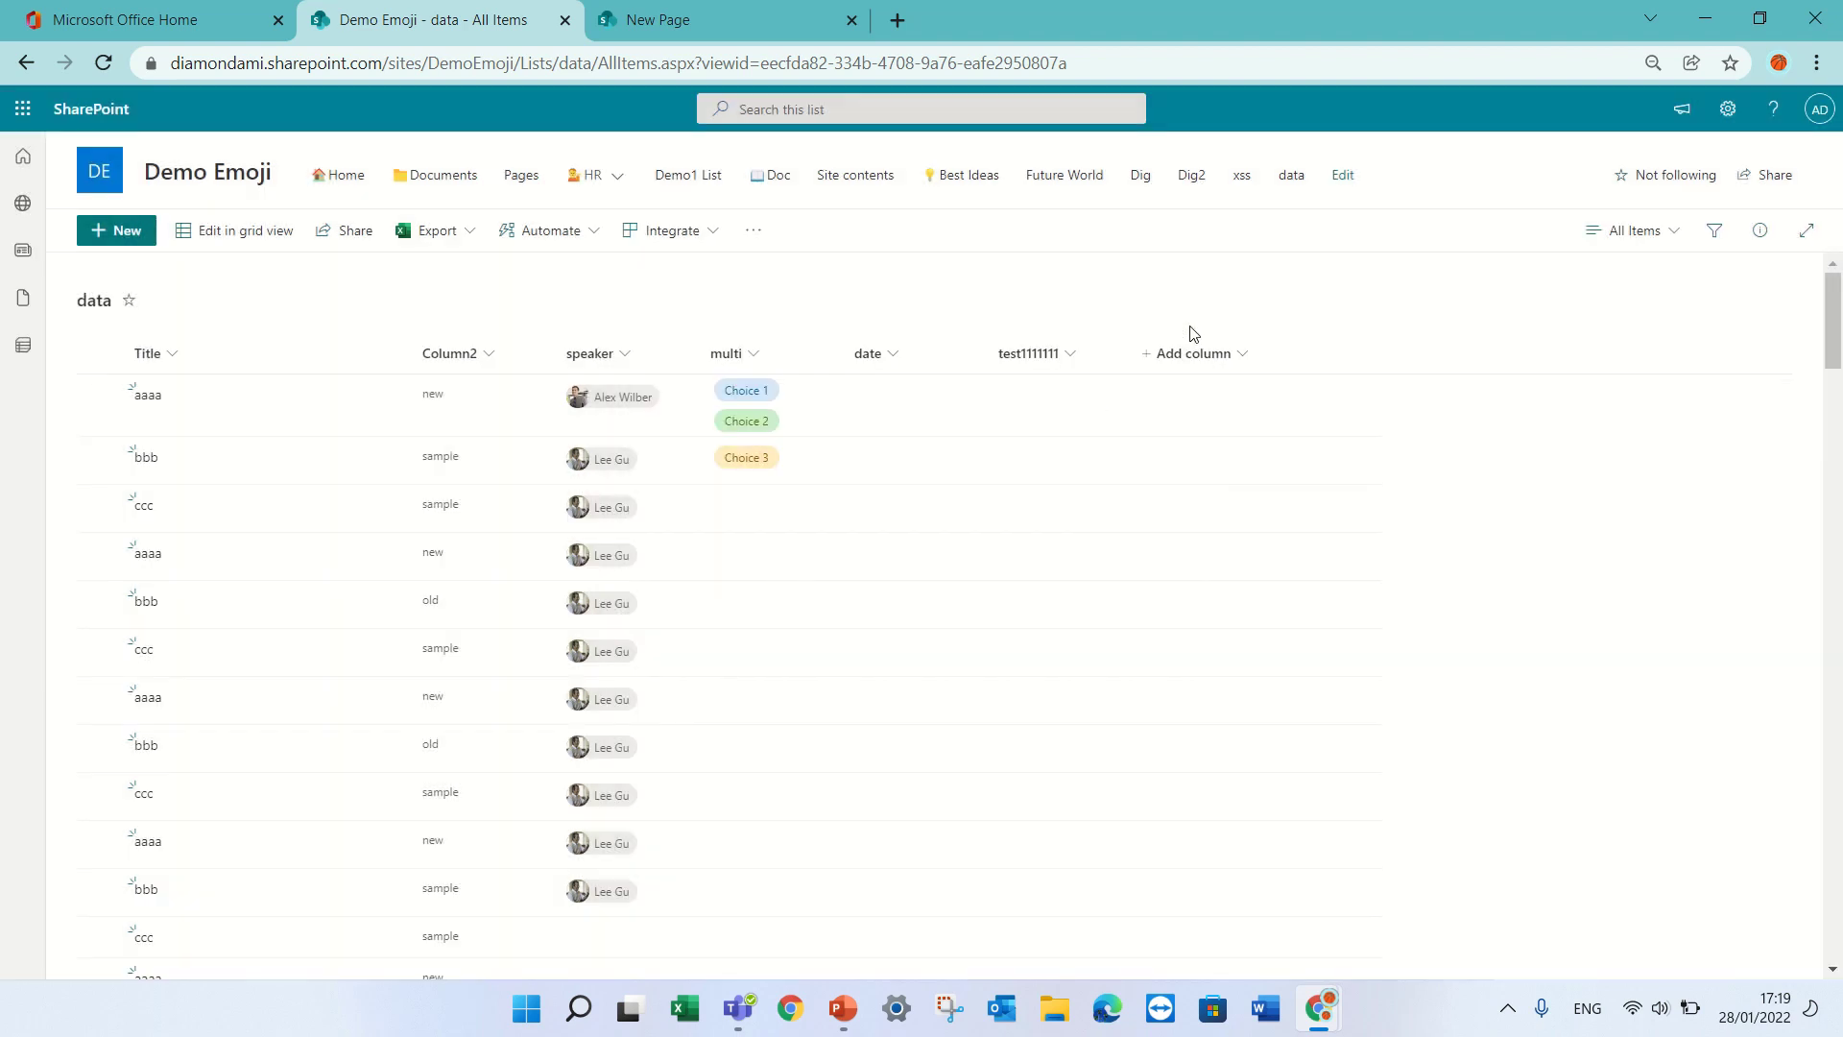
{"action": "left_click", "coordinate": [1632, 231]}
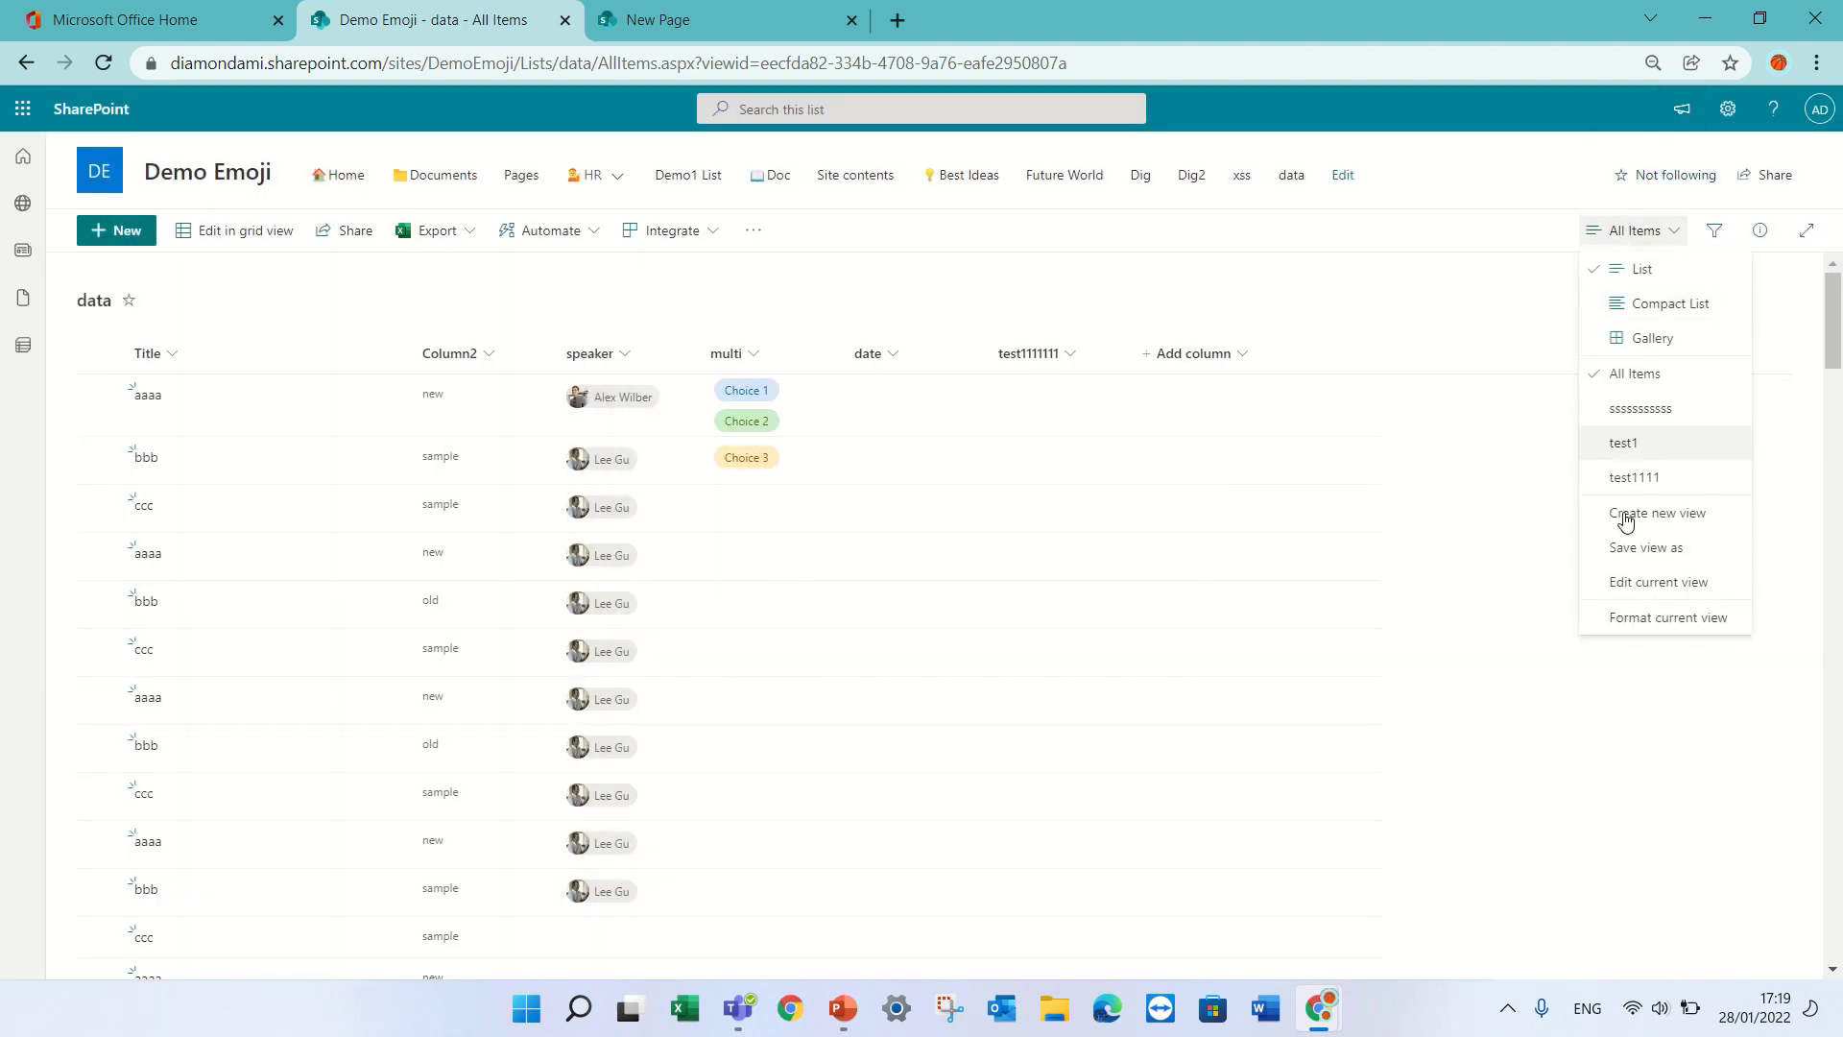
{"action": "left_click", "coordinate": [1684, 482]}
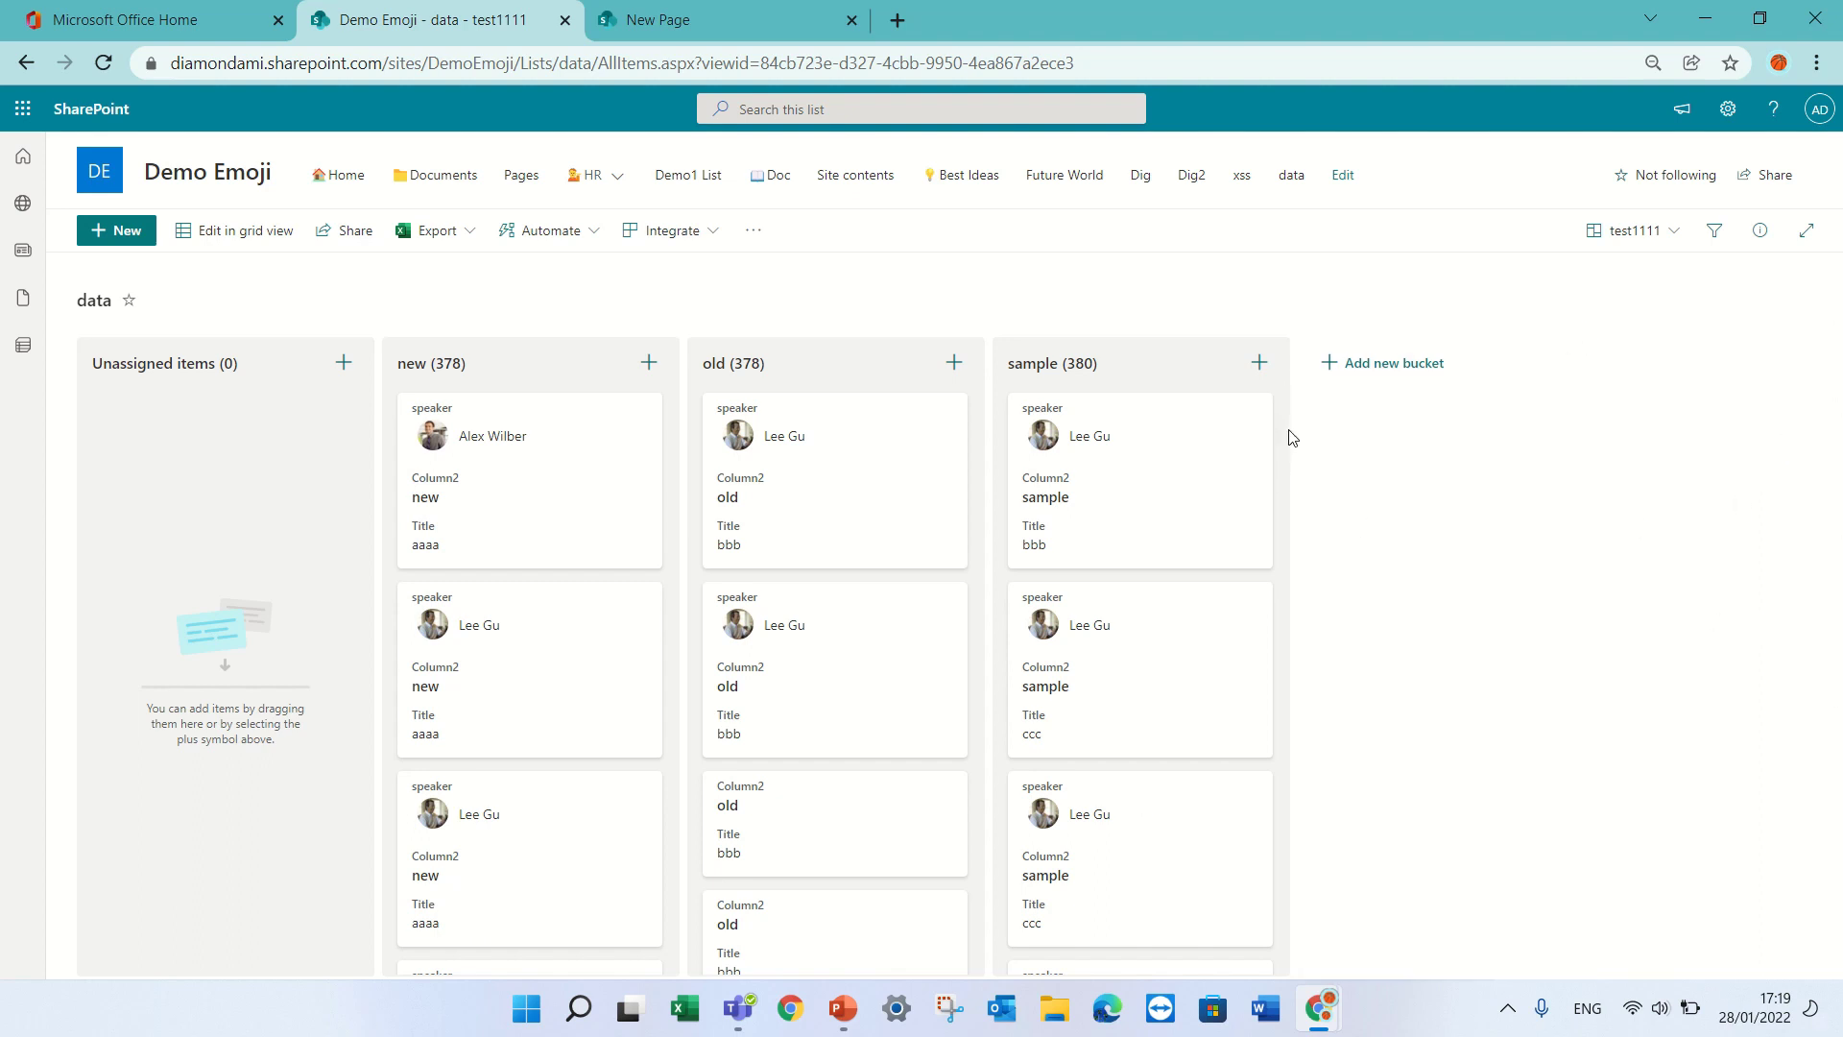
Step: Move a sample card to new, a new card to old, and a sample card to old
{"action": "left_click_drag", "start_coordinate": [1284, 432], "coordinate": [1225, 962]}
{"action": "left_click_drag", "start_coordinate": [1132, 720], "coordinate": [519, 689]}
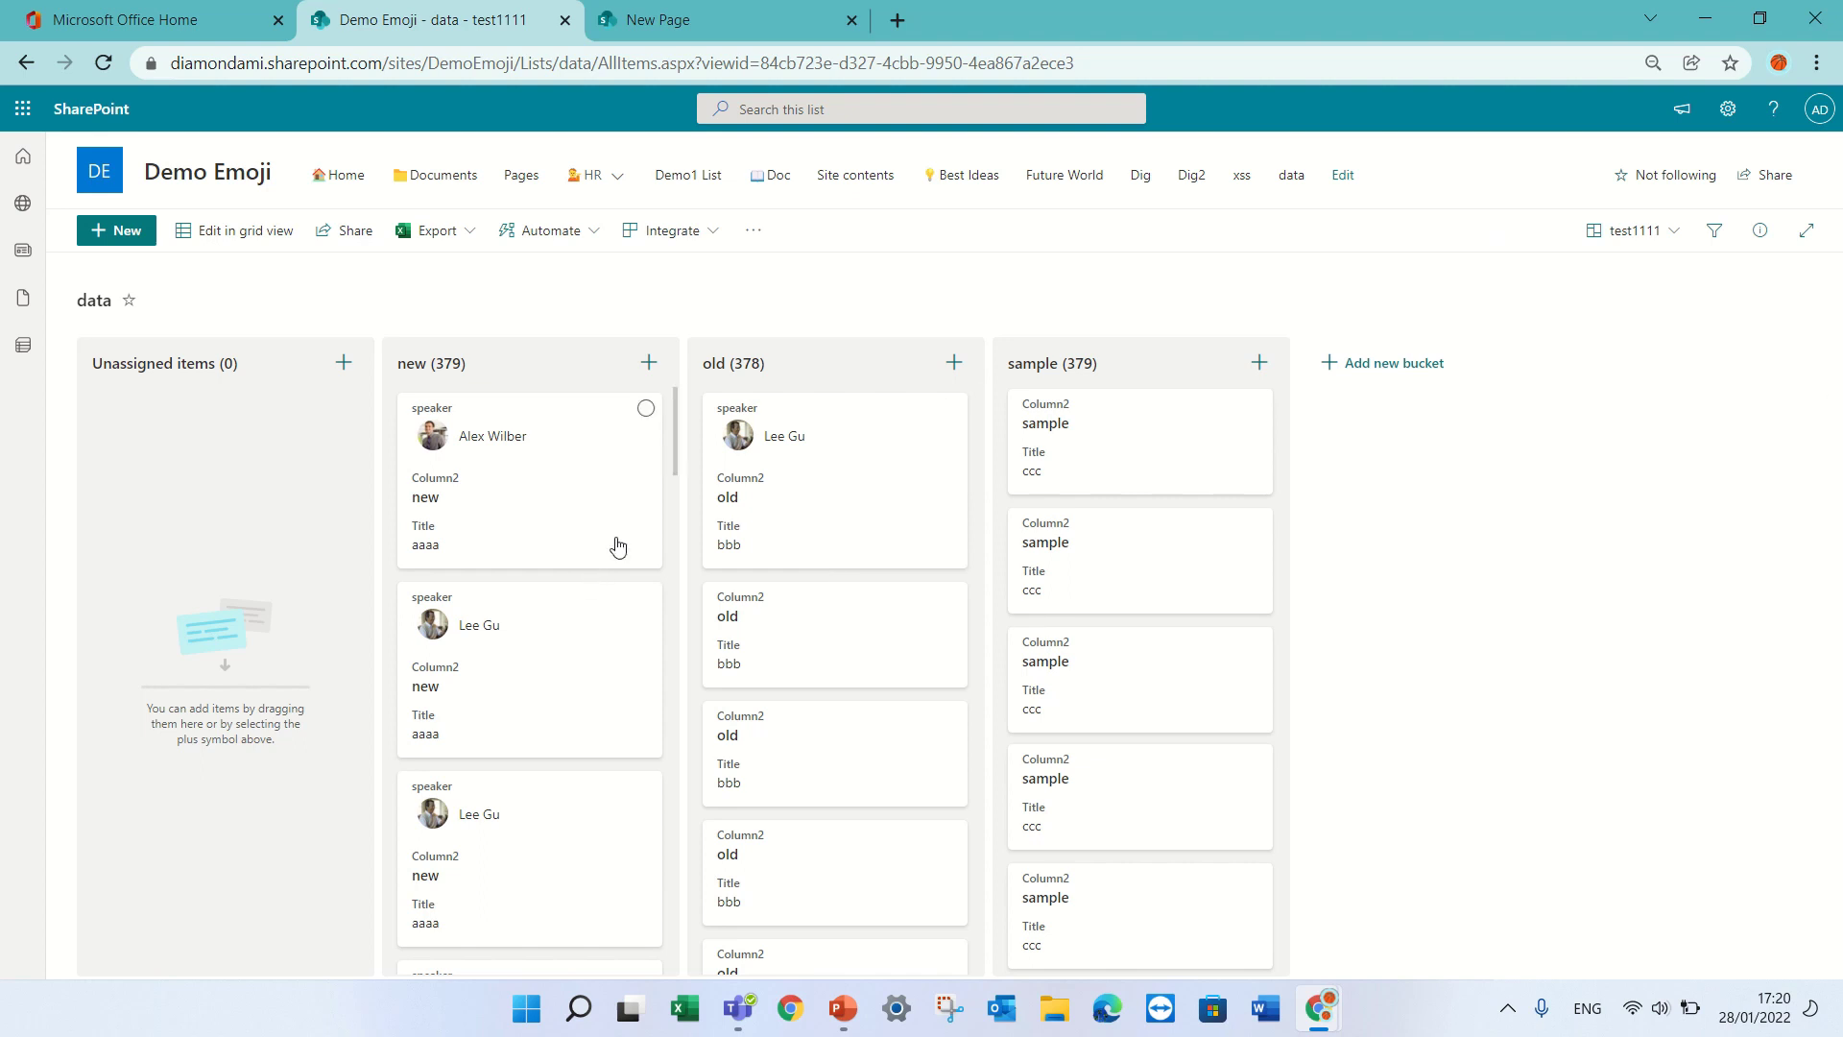
{"action": "left_click_drag", "start_coordinate": [674, 429], "coordinate": [678, 803]}
{"action": "left_click_drag", "start_coordinate": [536, 769], "coordinate": [826, 629]}
{"action": "left_click_drag", "start_coordinate": [1184, 543], "coordinate": [776, 568]}
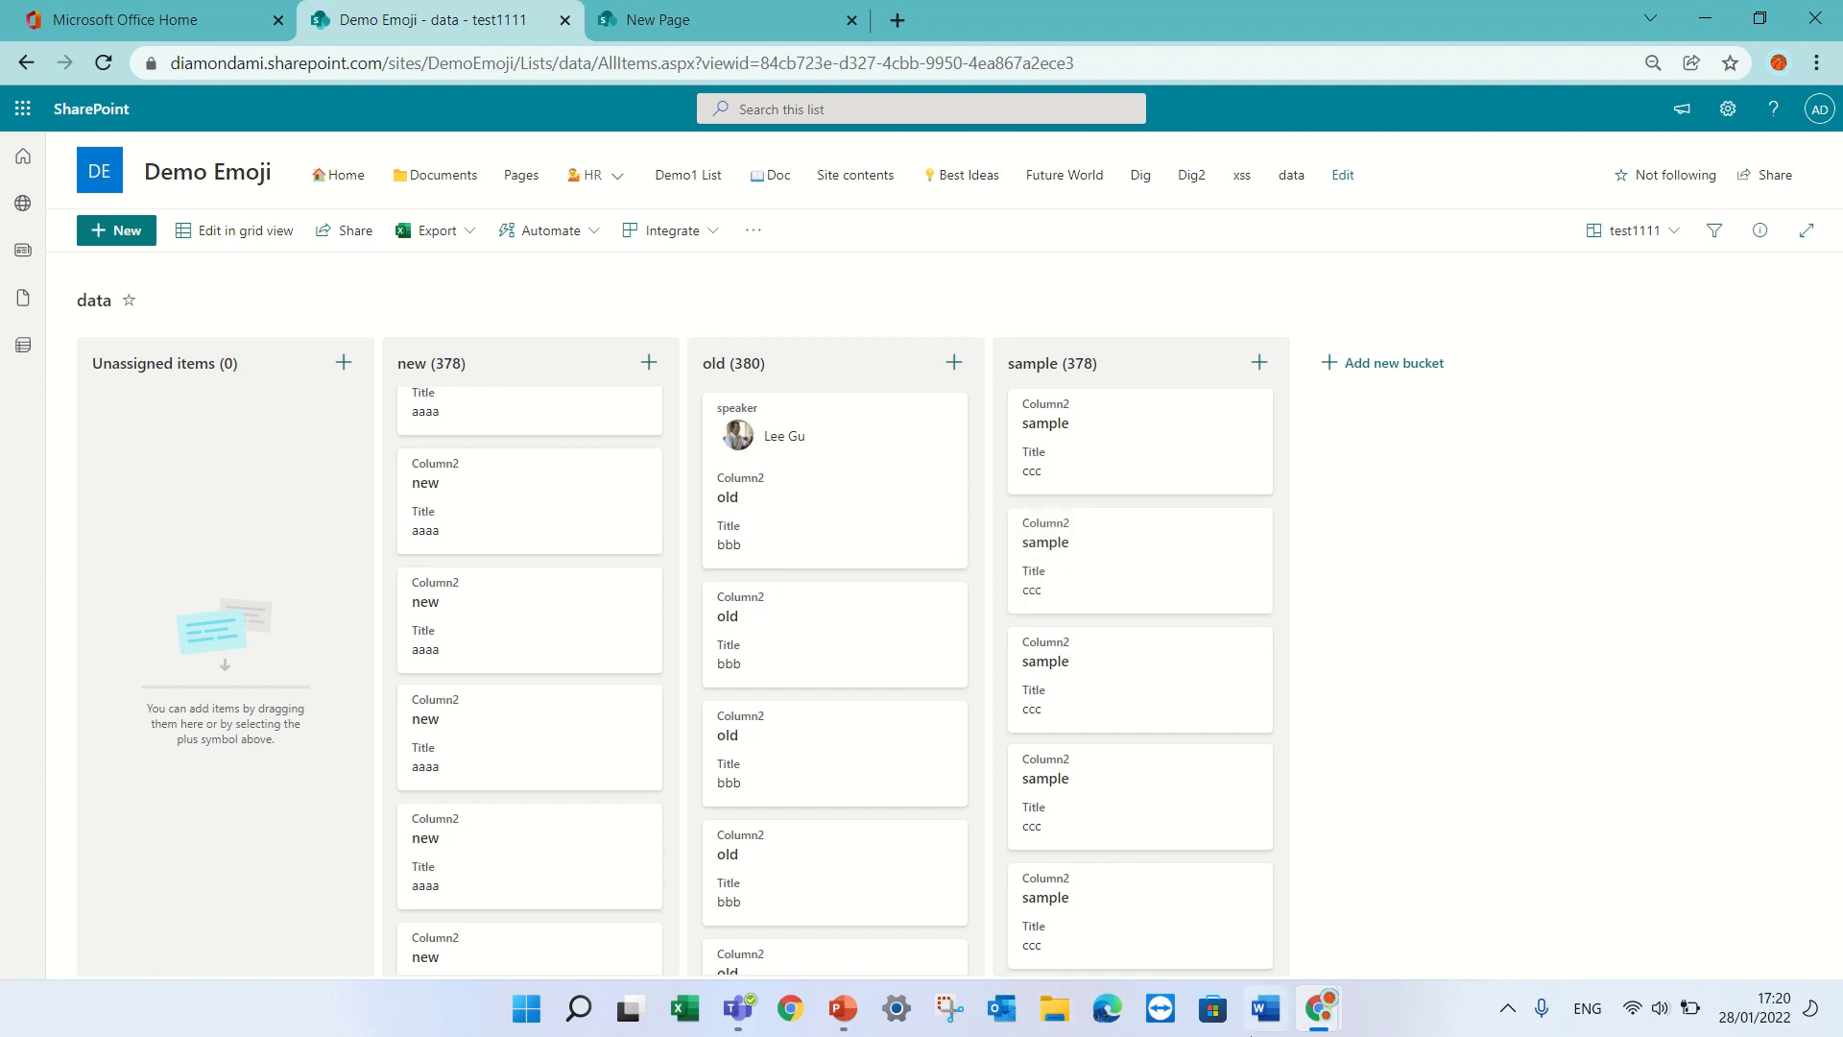
Step: Copy the sss list's web address from the private browser window
{"action": "mouse_move", "coordinate": [1325, 1027]}
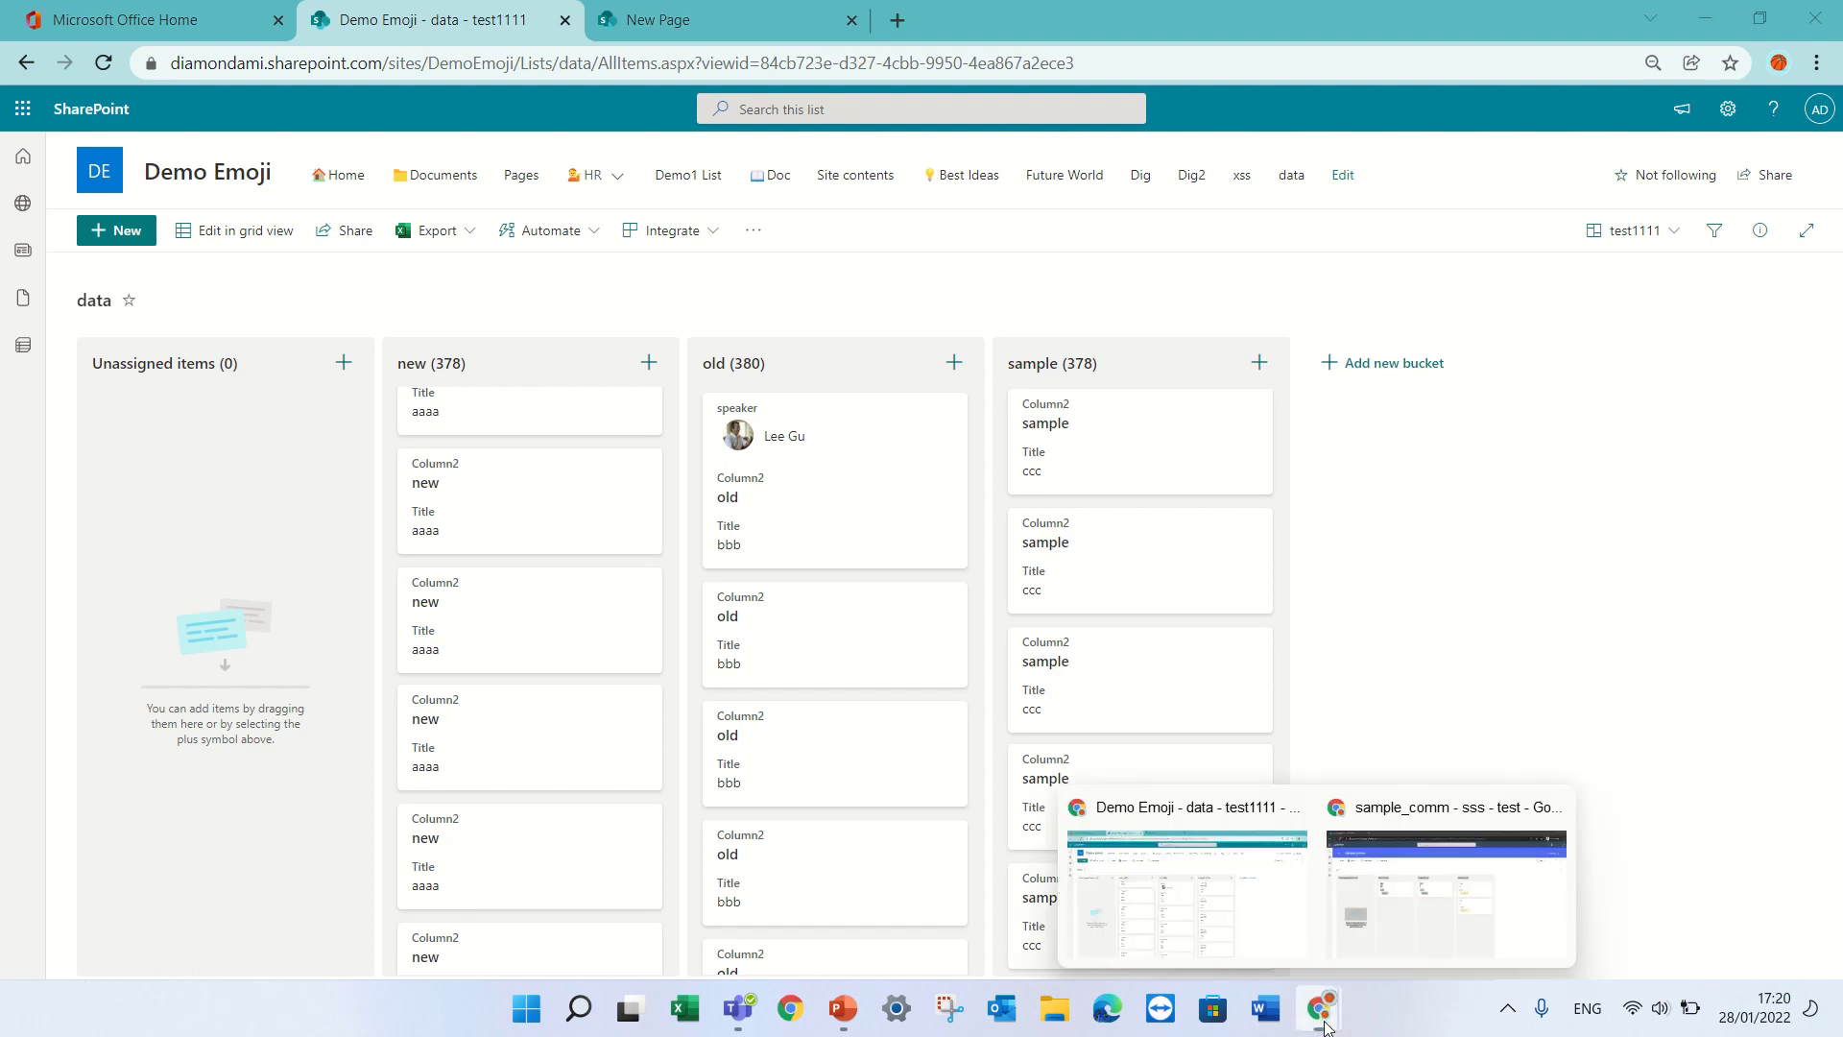
{"action": "left_click", "coordinate": [1219, 913]}
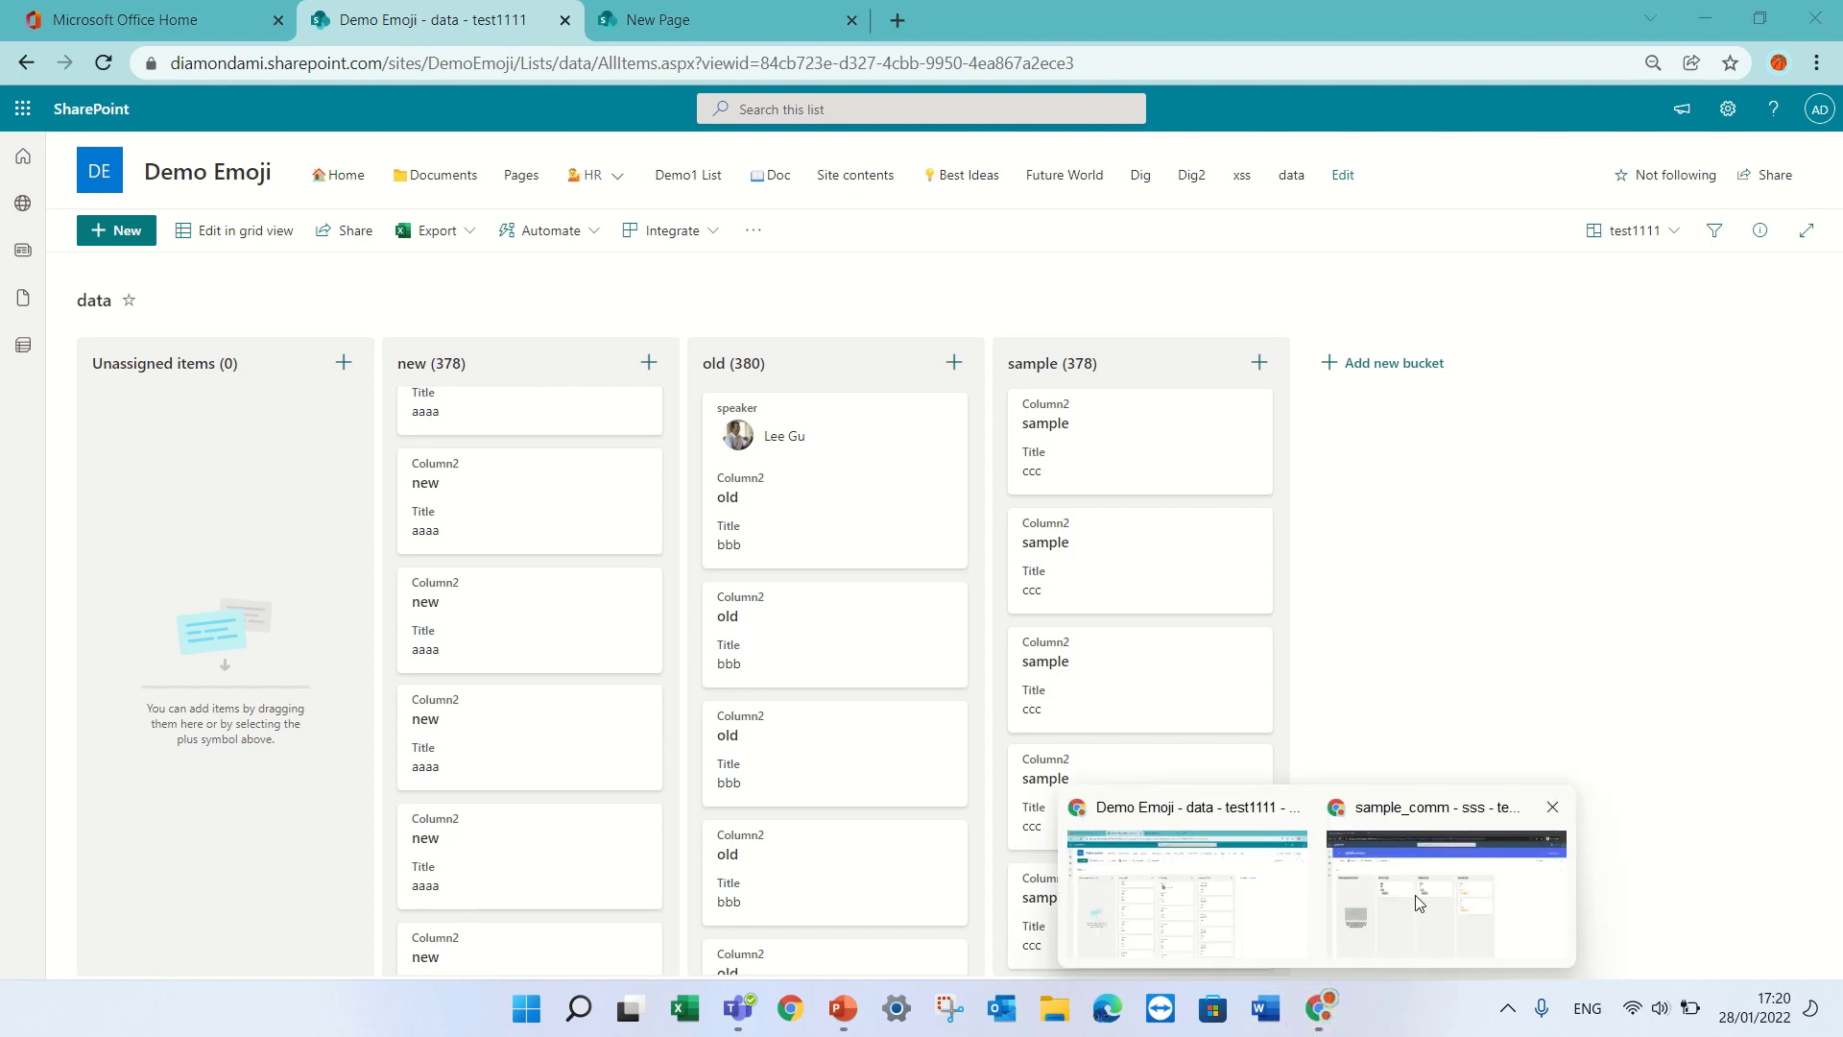
{"action": "left_click", "coordinate": [1430, 897]}
{"action": "left_click", "coordinate": [1272, 801]}
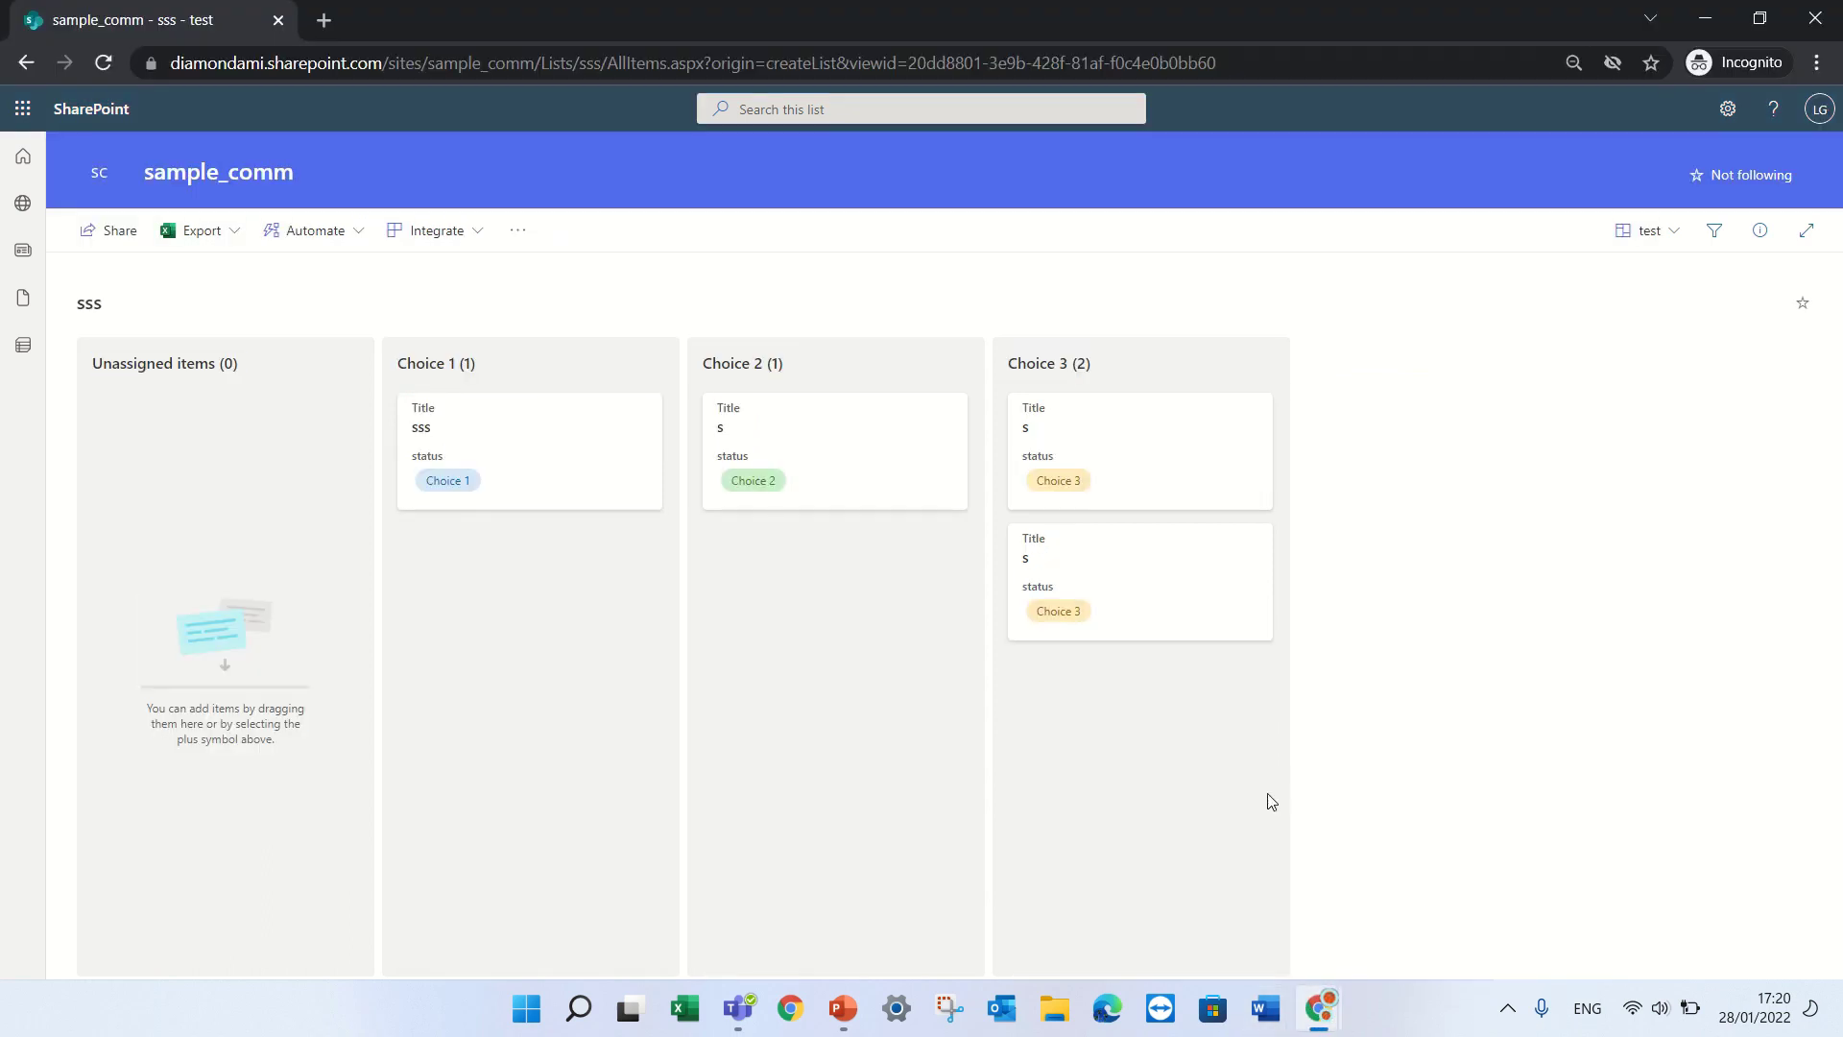
{"action": "left_click", "coordinate": [946, 75]}
{"action": "key", "text": "ctrl+c"}
{"action": "key", "text": "Escape"}
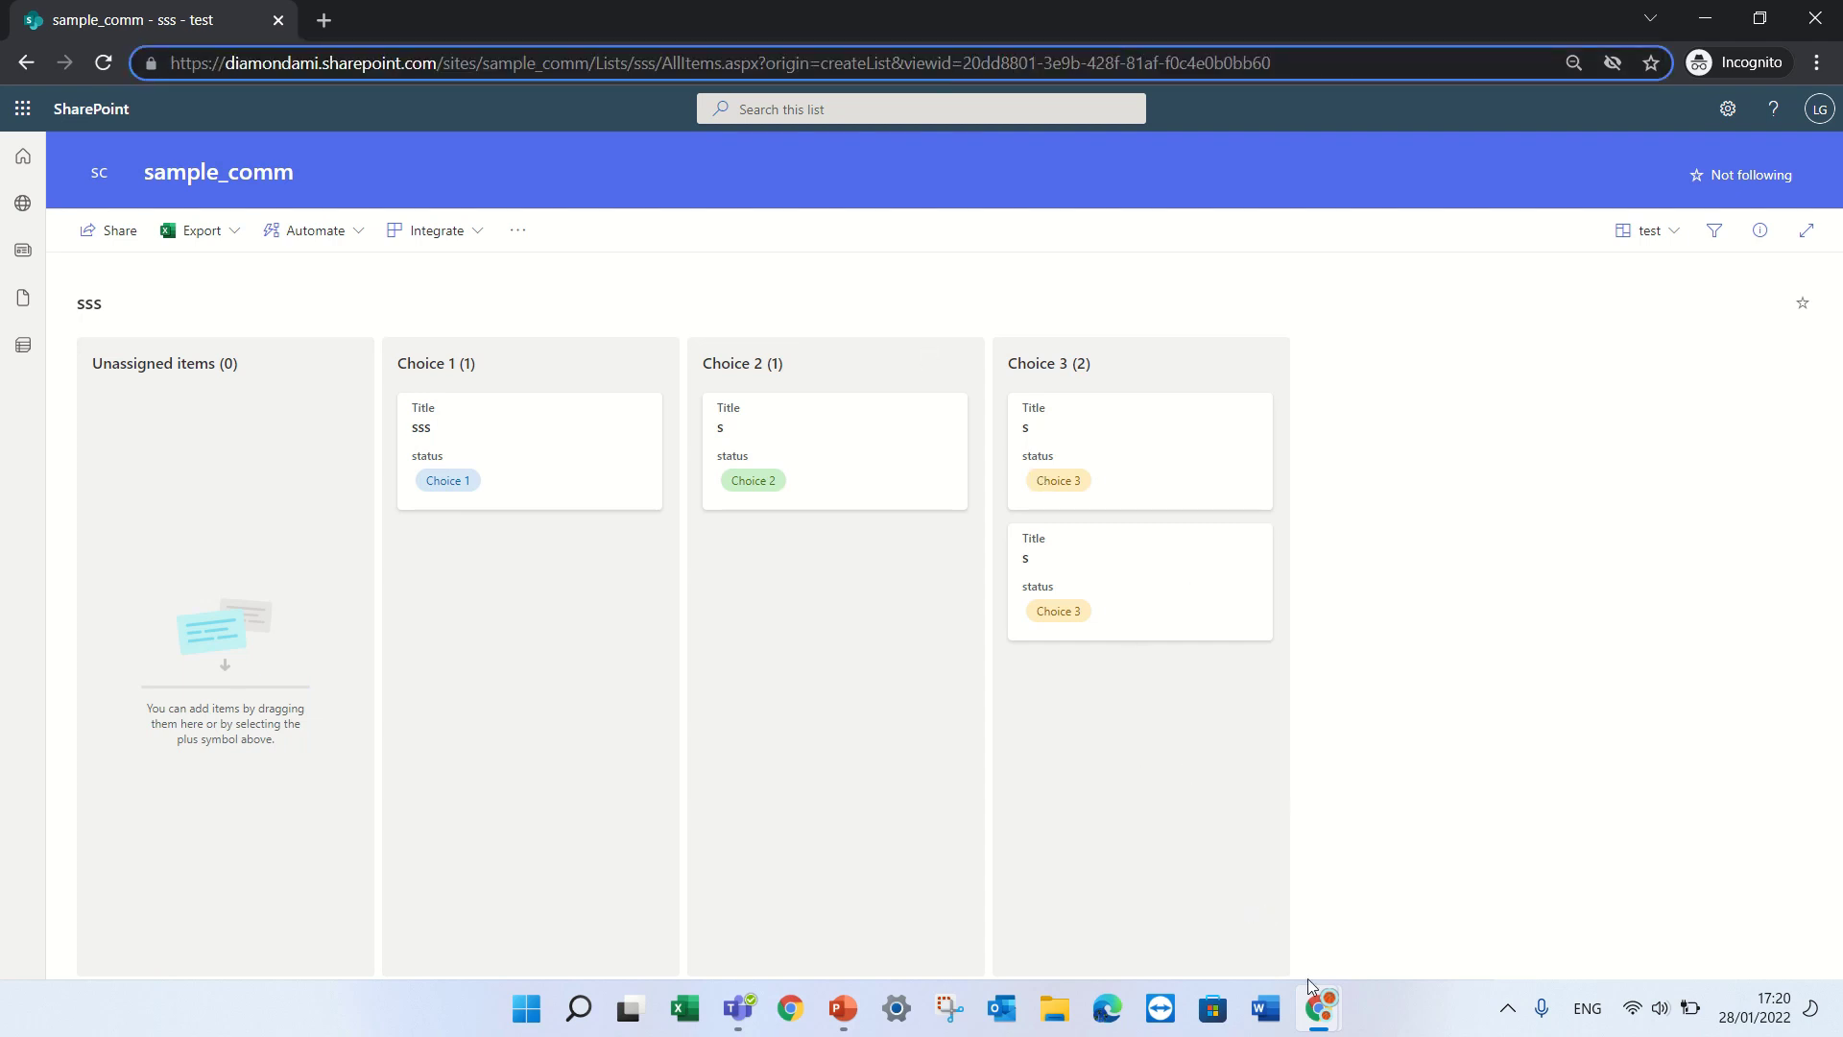
Step: Load the sss list in the Demo Emoji window and move a Choice 3 card into Choice 1
{"action": "mouse_move", "coordinate": [1314, 1003]}
{"action": "left_click", "coordinate": [1210, 907]}
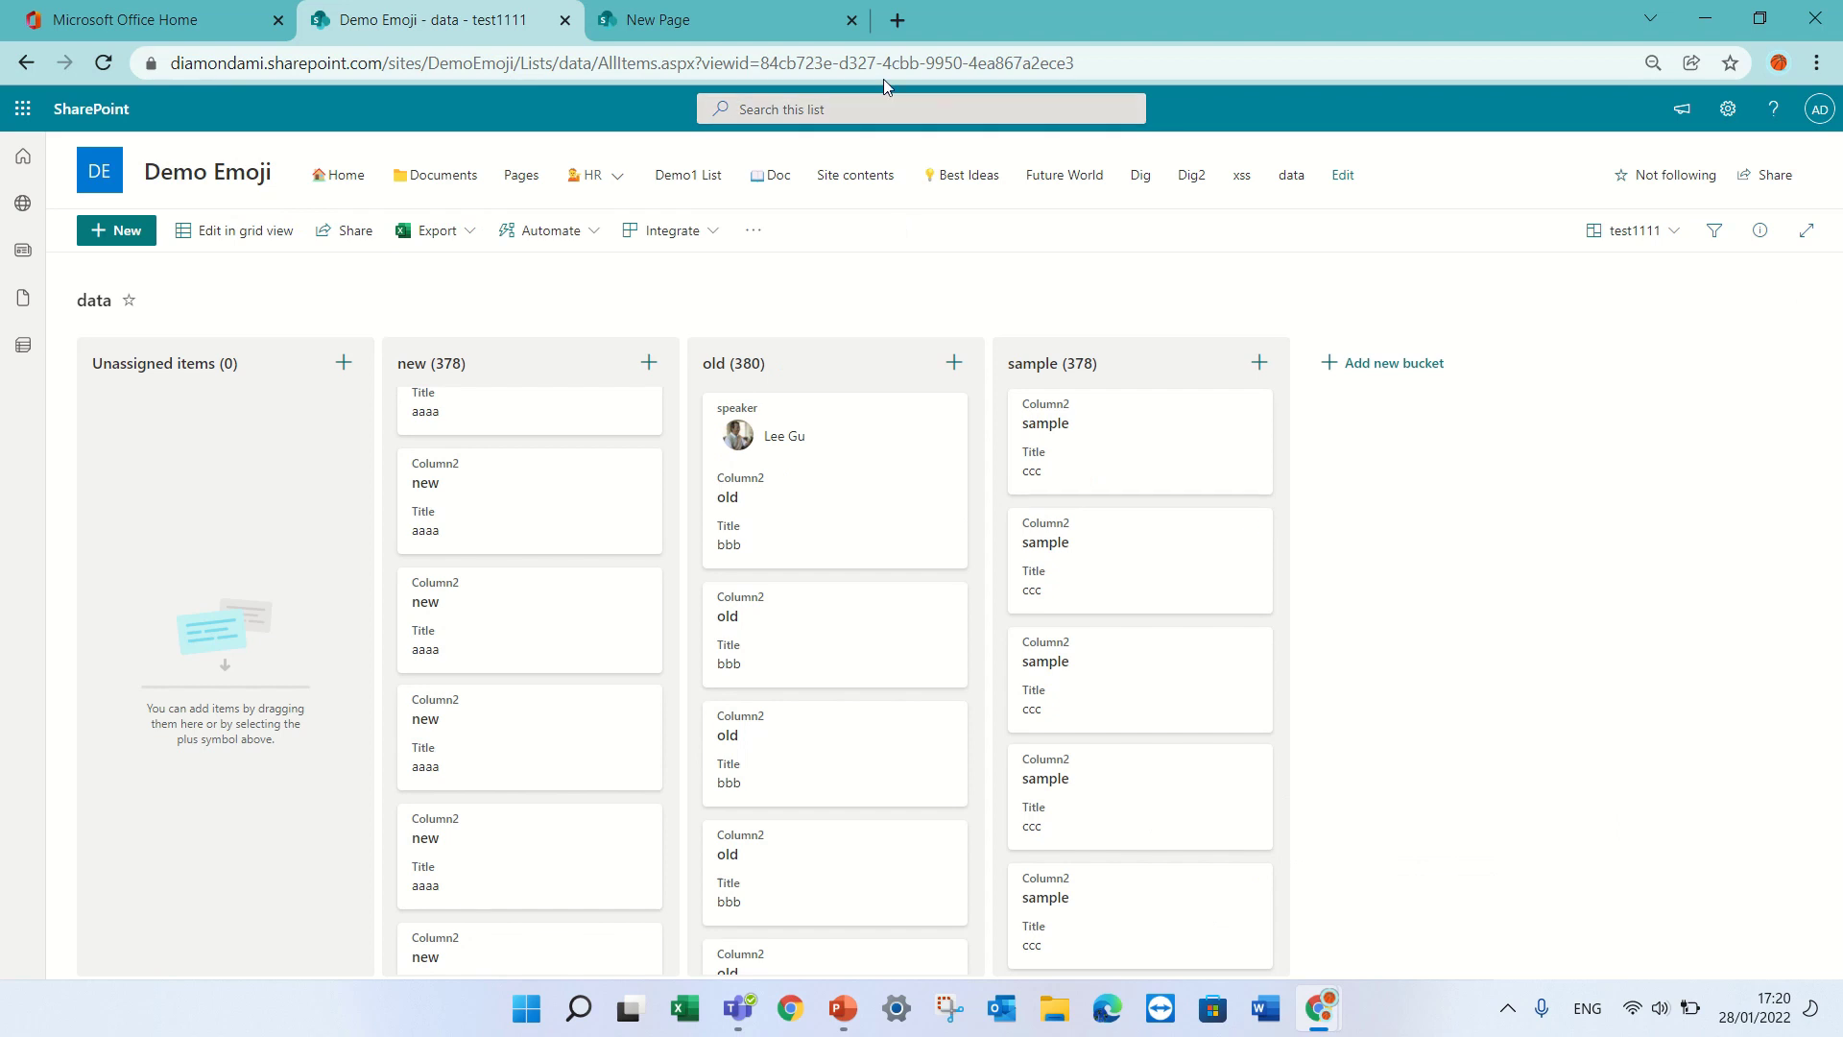
{"action": "left_click", "coordinate": [883, 79]}
{"action": "key", "text": "ctrl+v"}
{"action": "key", "text": "Return"}
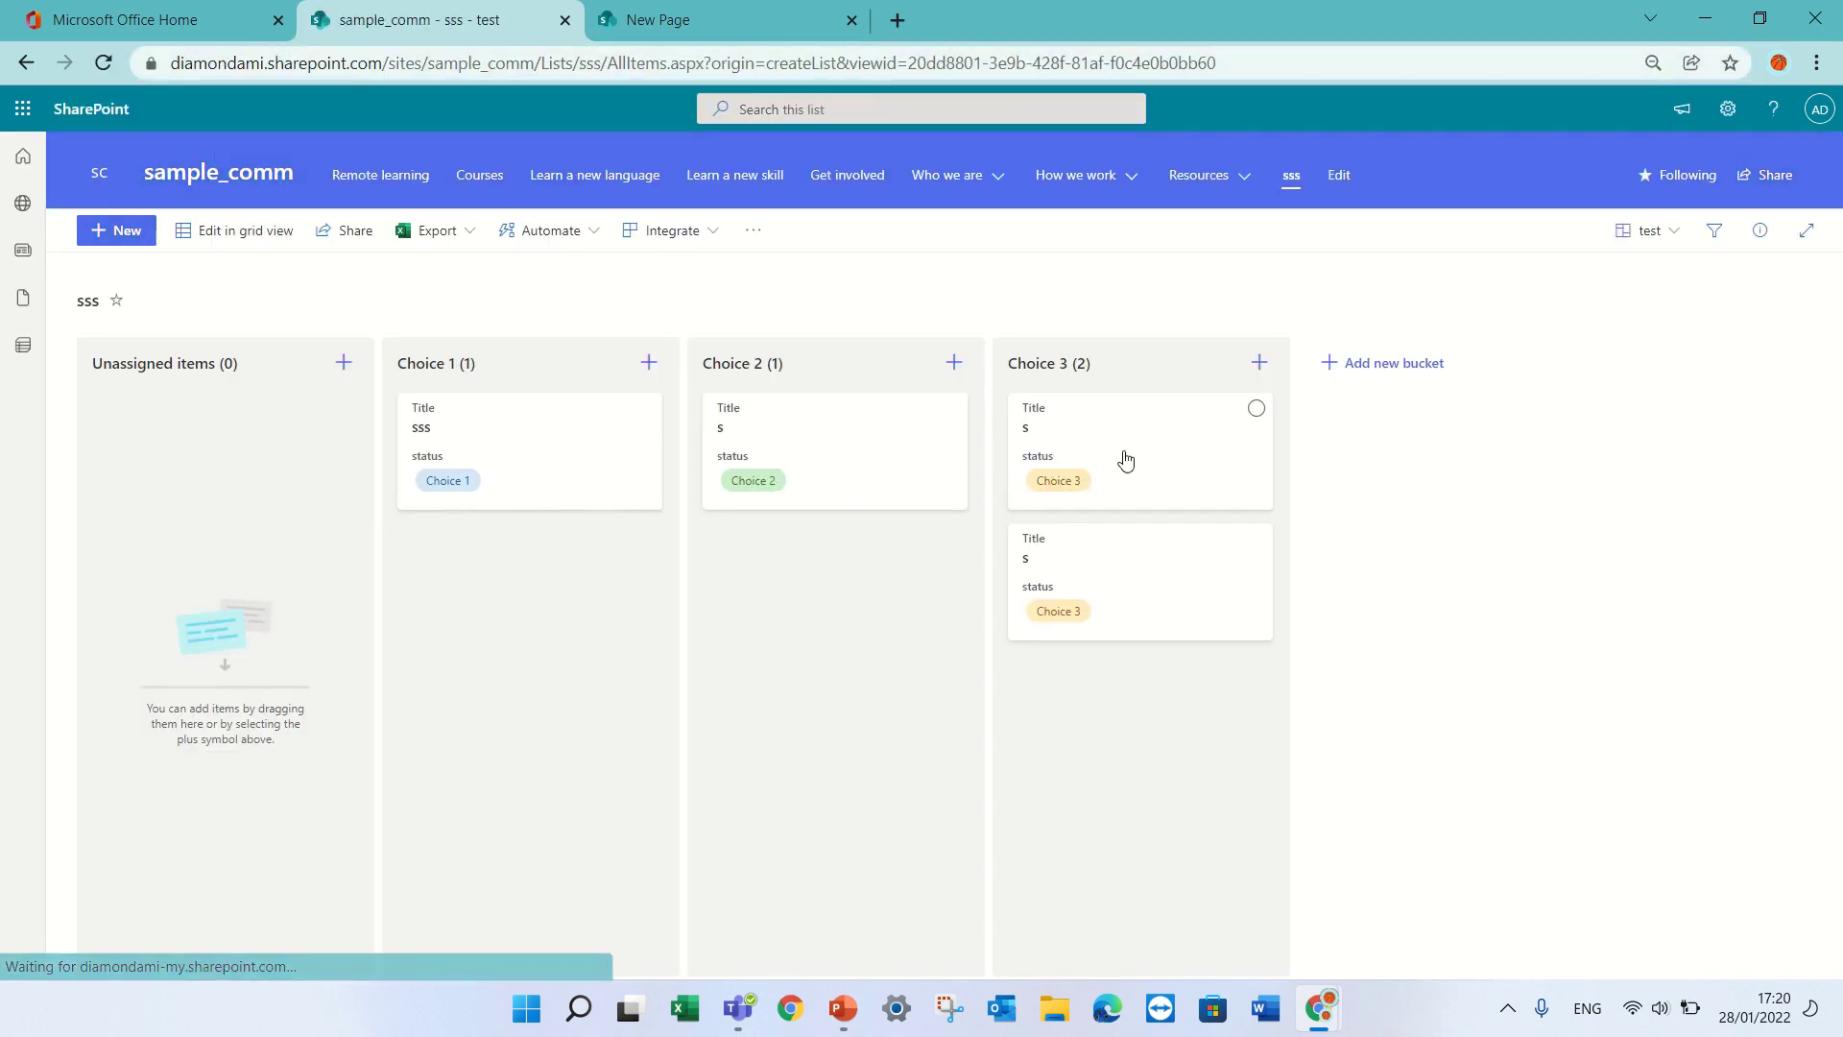
{"action": "left_click_drag", "start_coordinate": [1135, 460], "coordinate": [515, 588]}
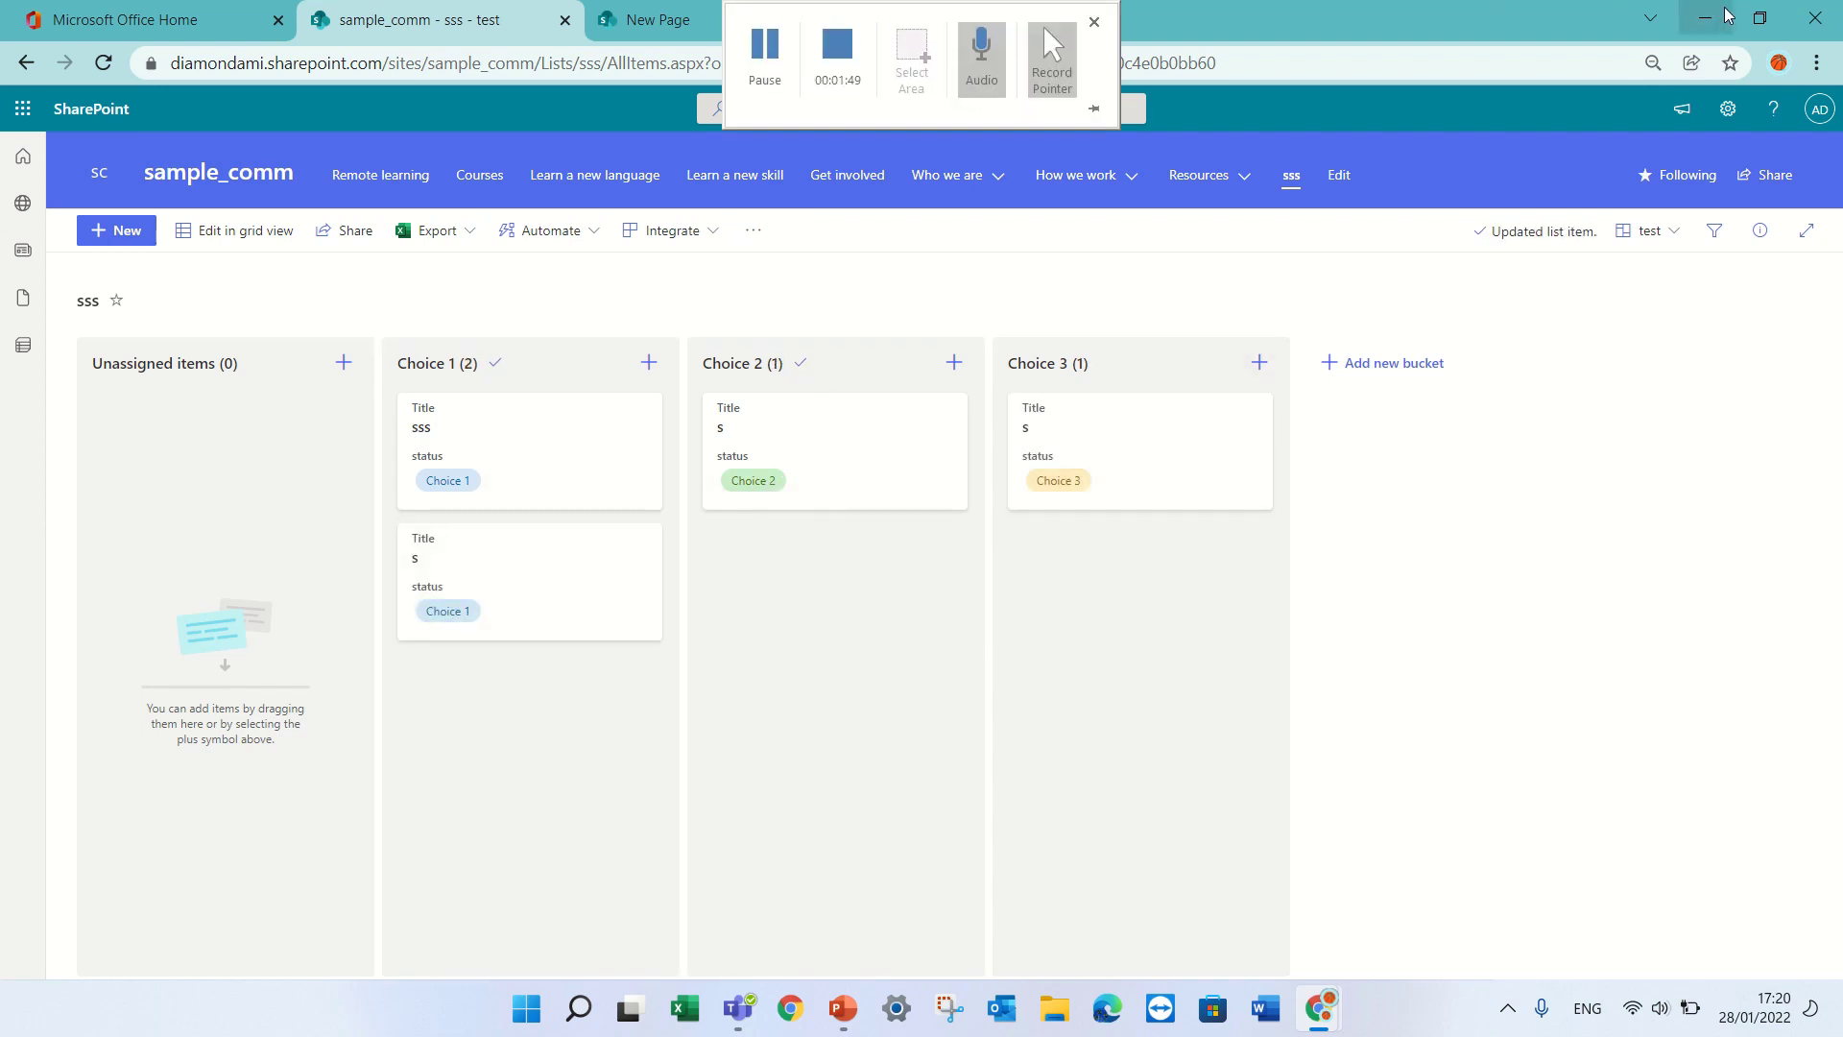
Step: In the private window, view the details of the Choice 3 and Choice 2 items
{"action": "mouse_move", "coordinate": [1321, 1025]}
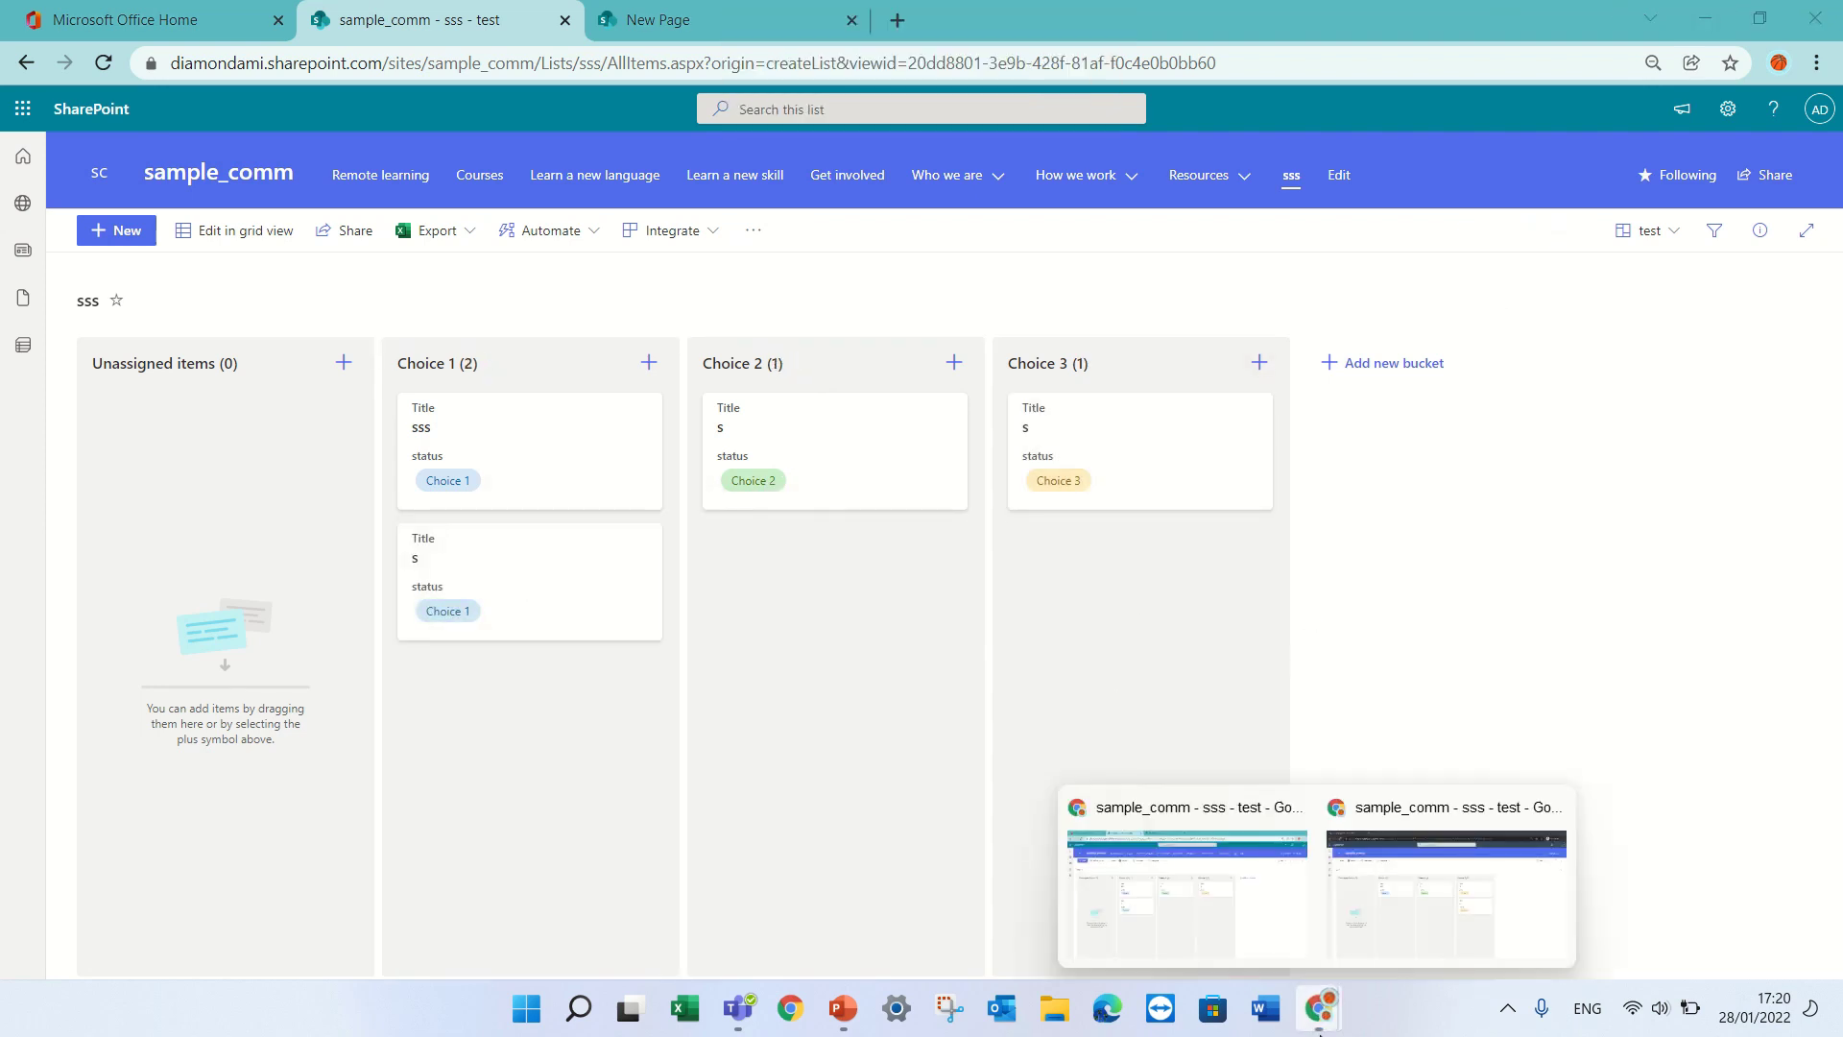
{"action": "left_click", "coordinate": [1411, 913]}
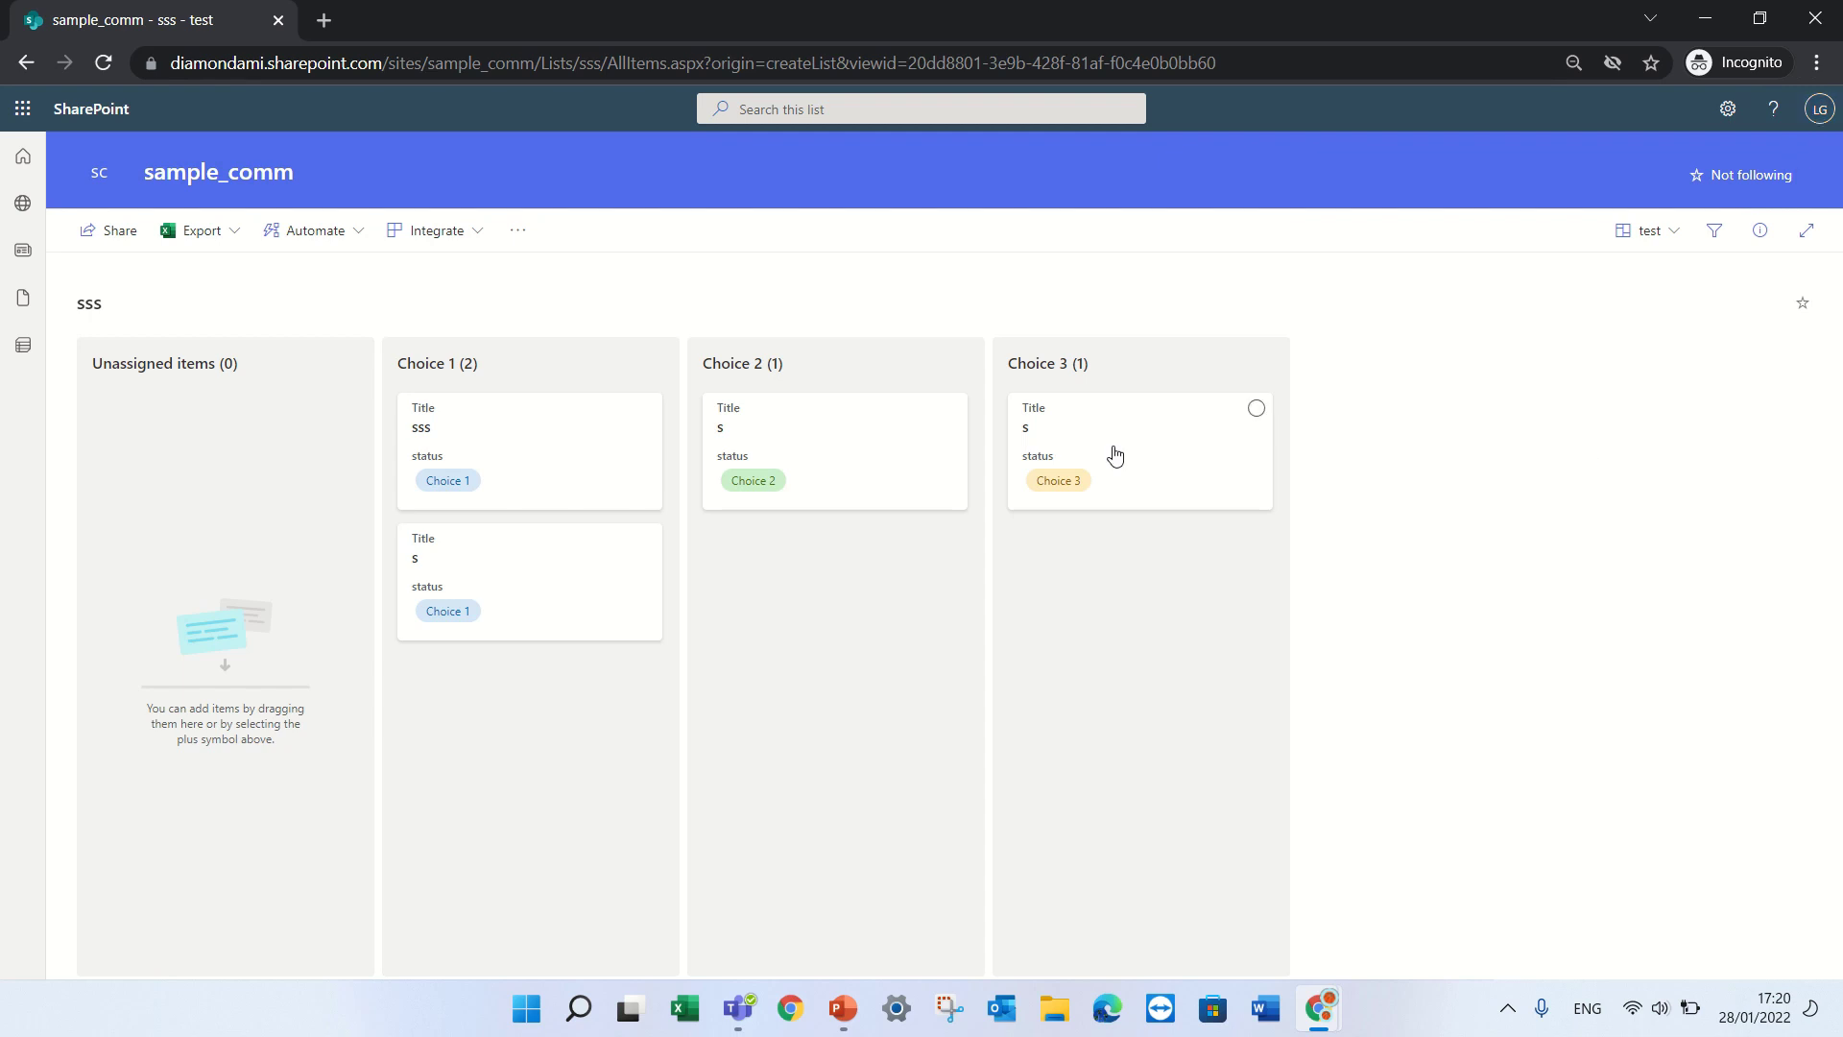
{"action": "left_click_drag", "start_coordinate": [1109, 449], "coordinate": [1088, 528]}
{"action": "left_click", "coordinate": [1822, 151]}
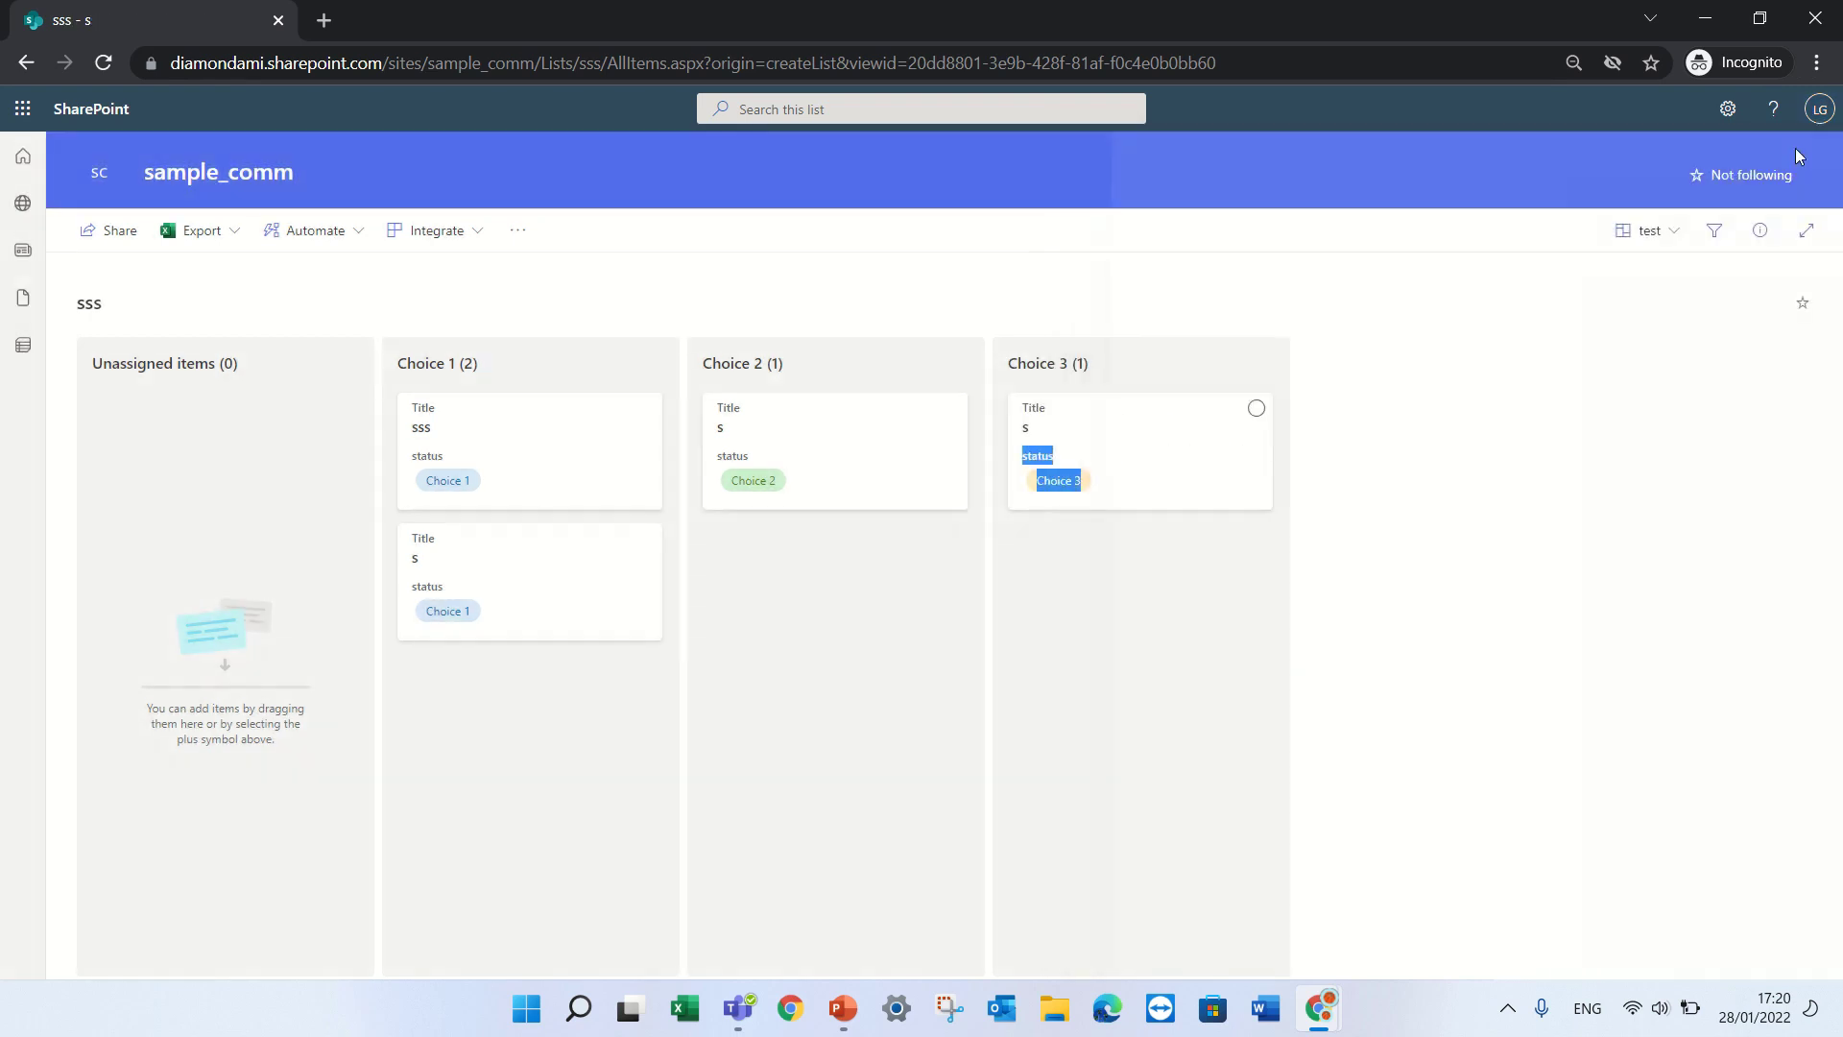
{"action": "left_click", "coordinate": [1094, 422]}
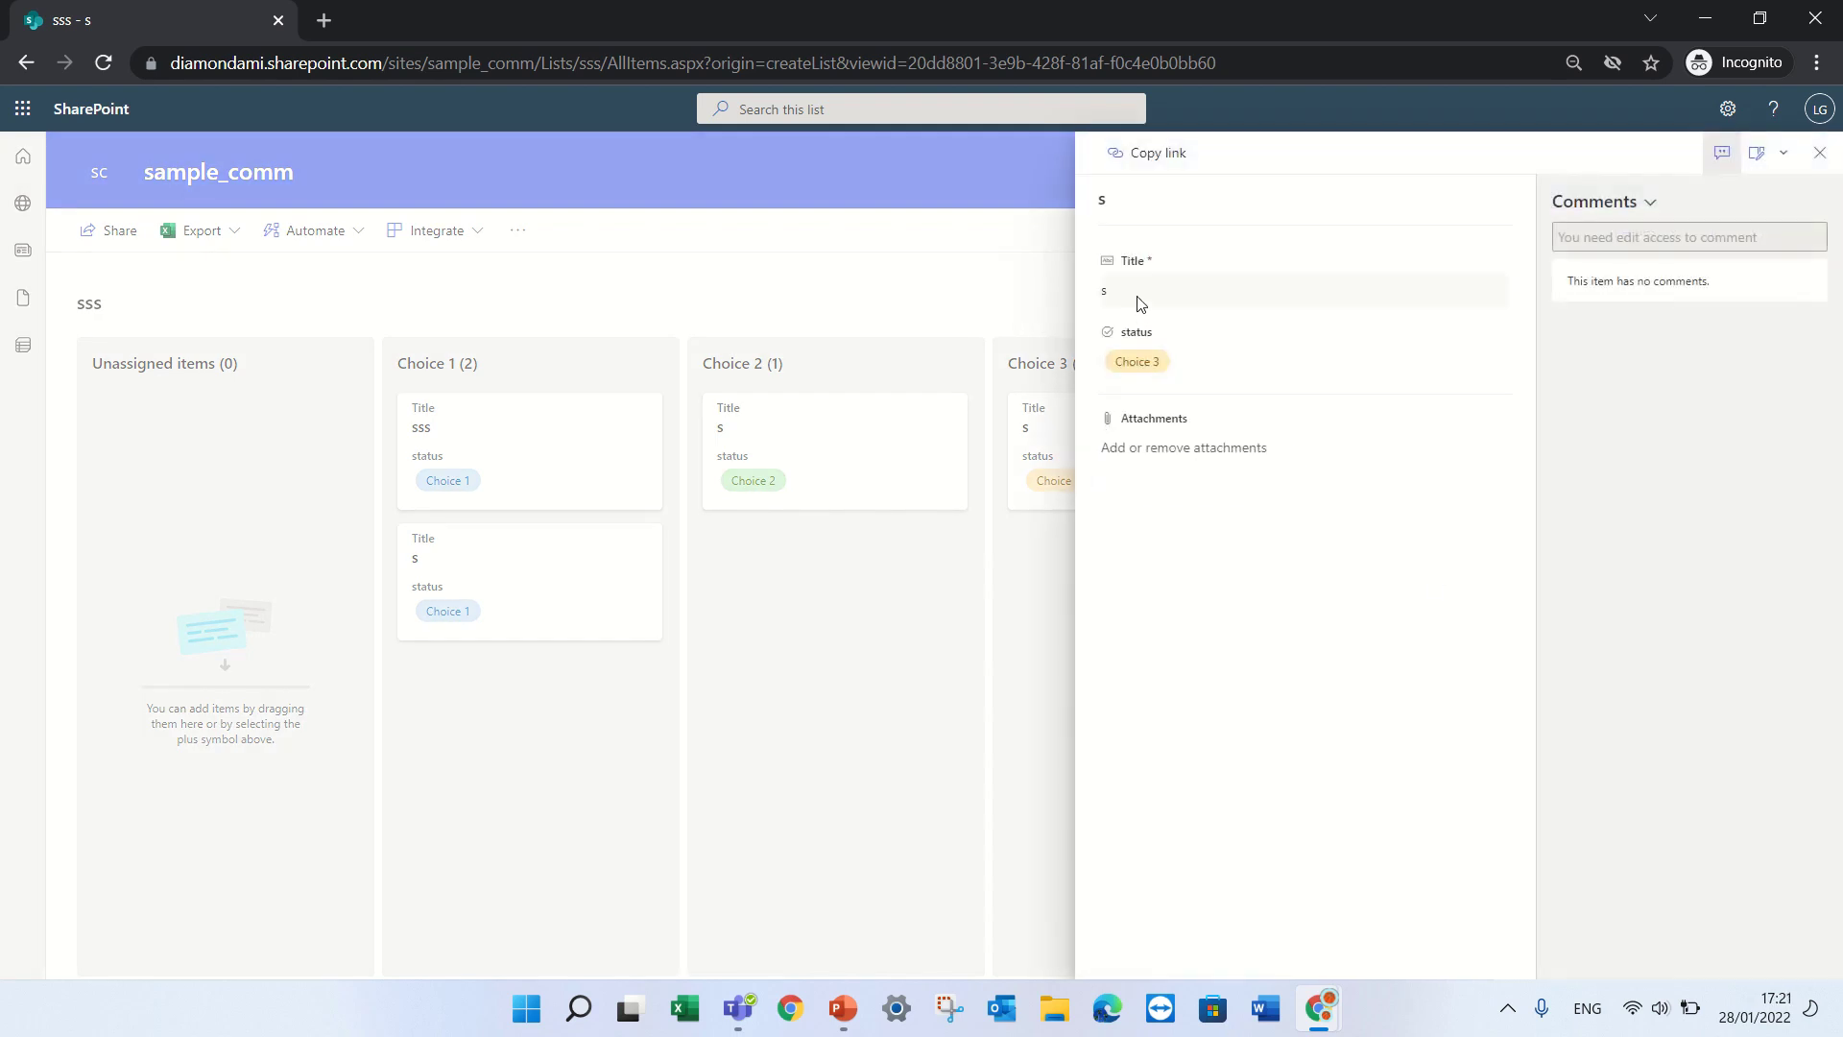
{"action": "left_click", "coordinate": [1818, 153]}
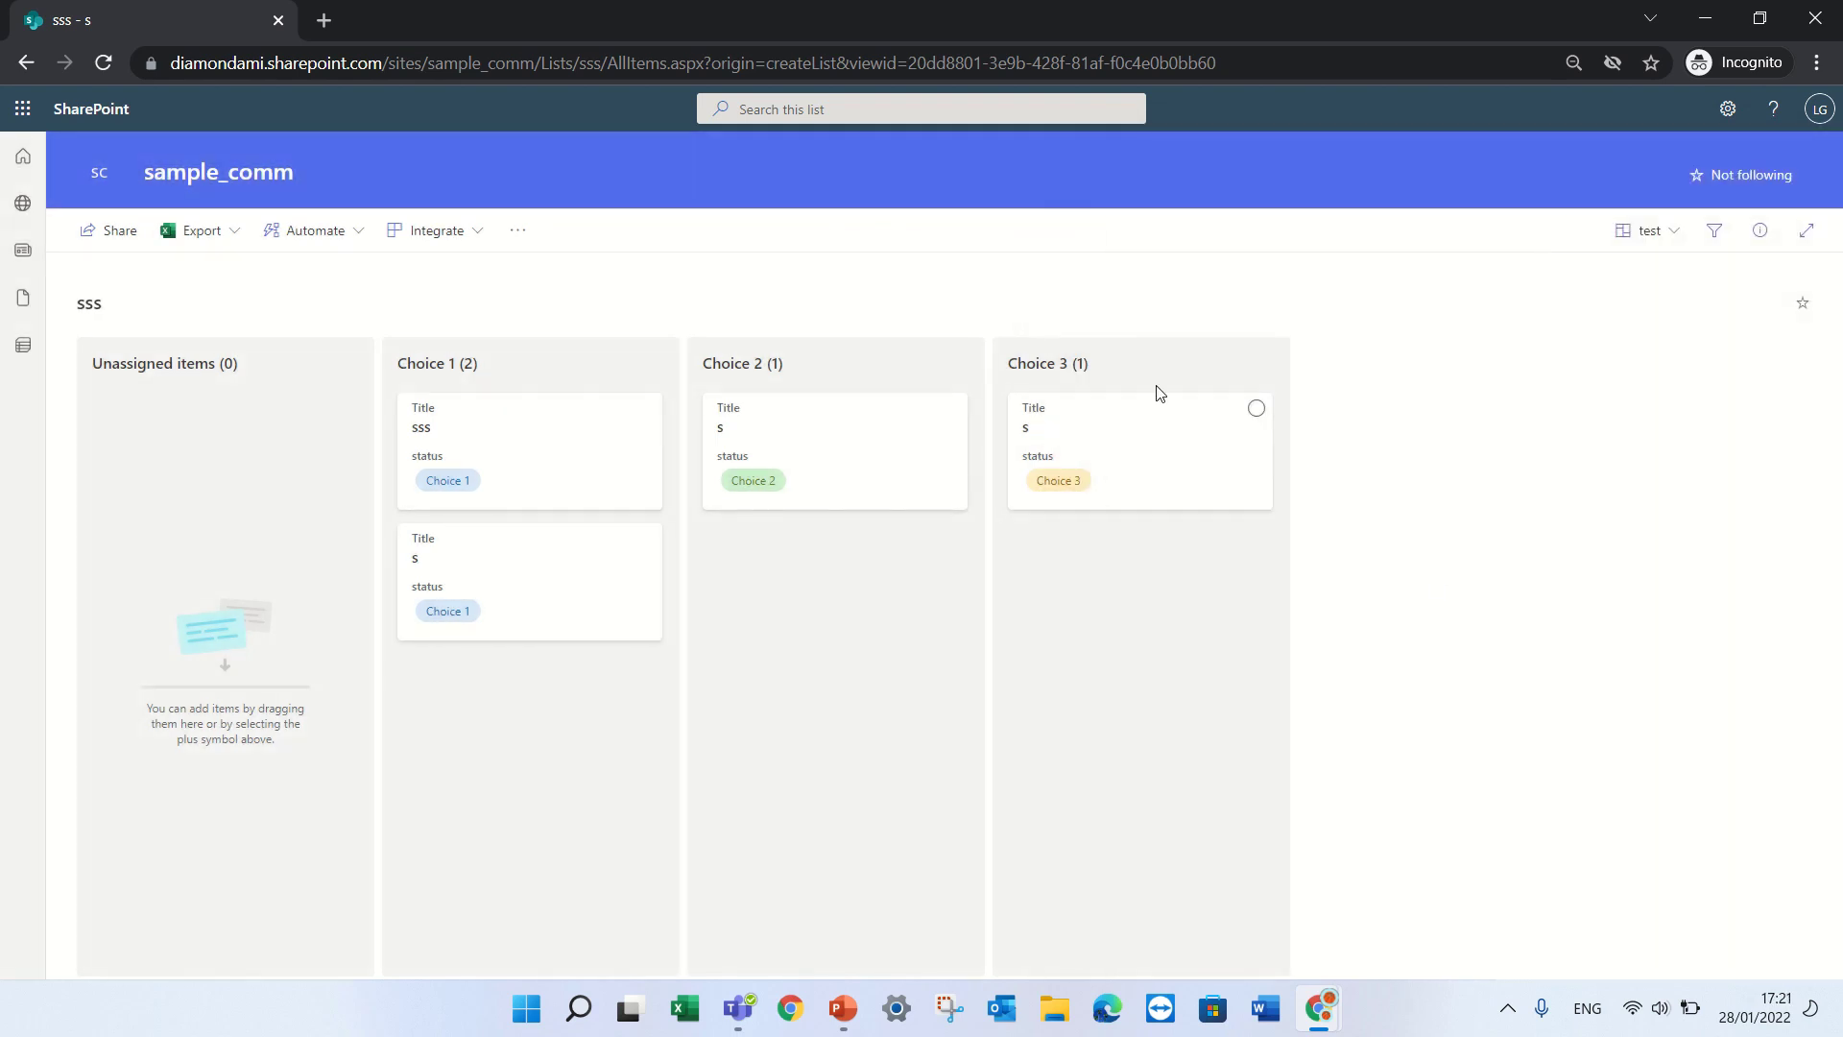
{"action": "left_click_drag", "start_coordinate": [815, 428], "coordinate": [903, 514]}
{"action": "key", "text": "Escape"}
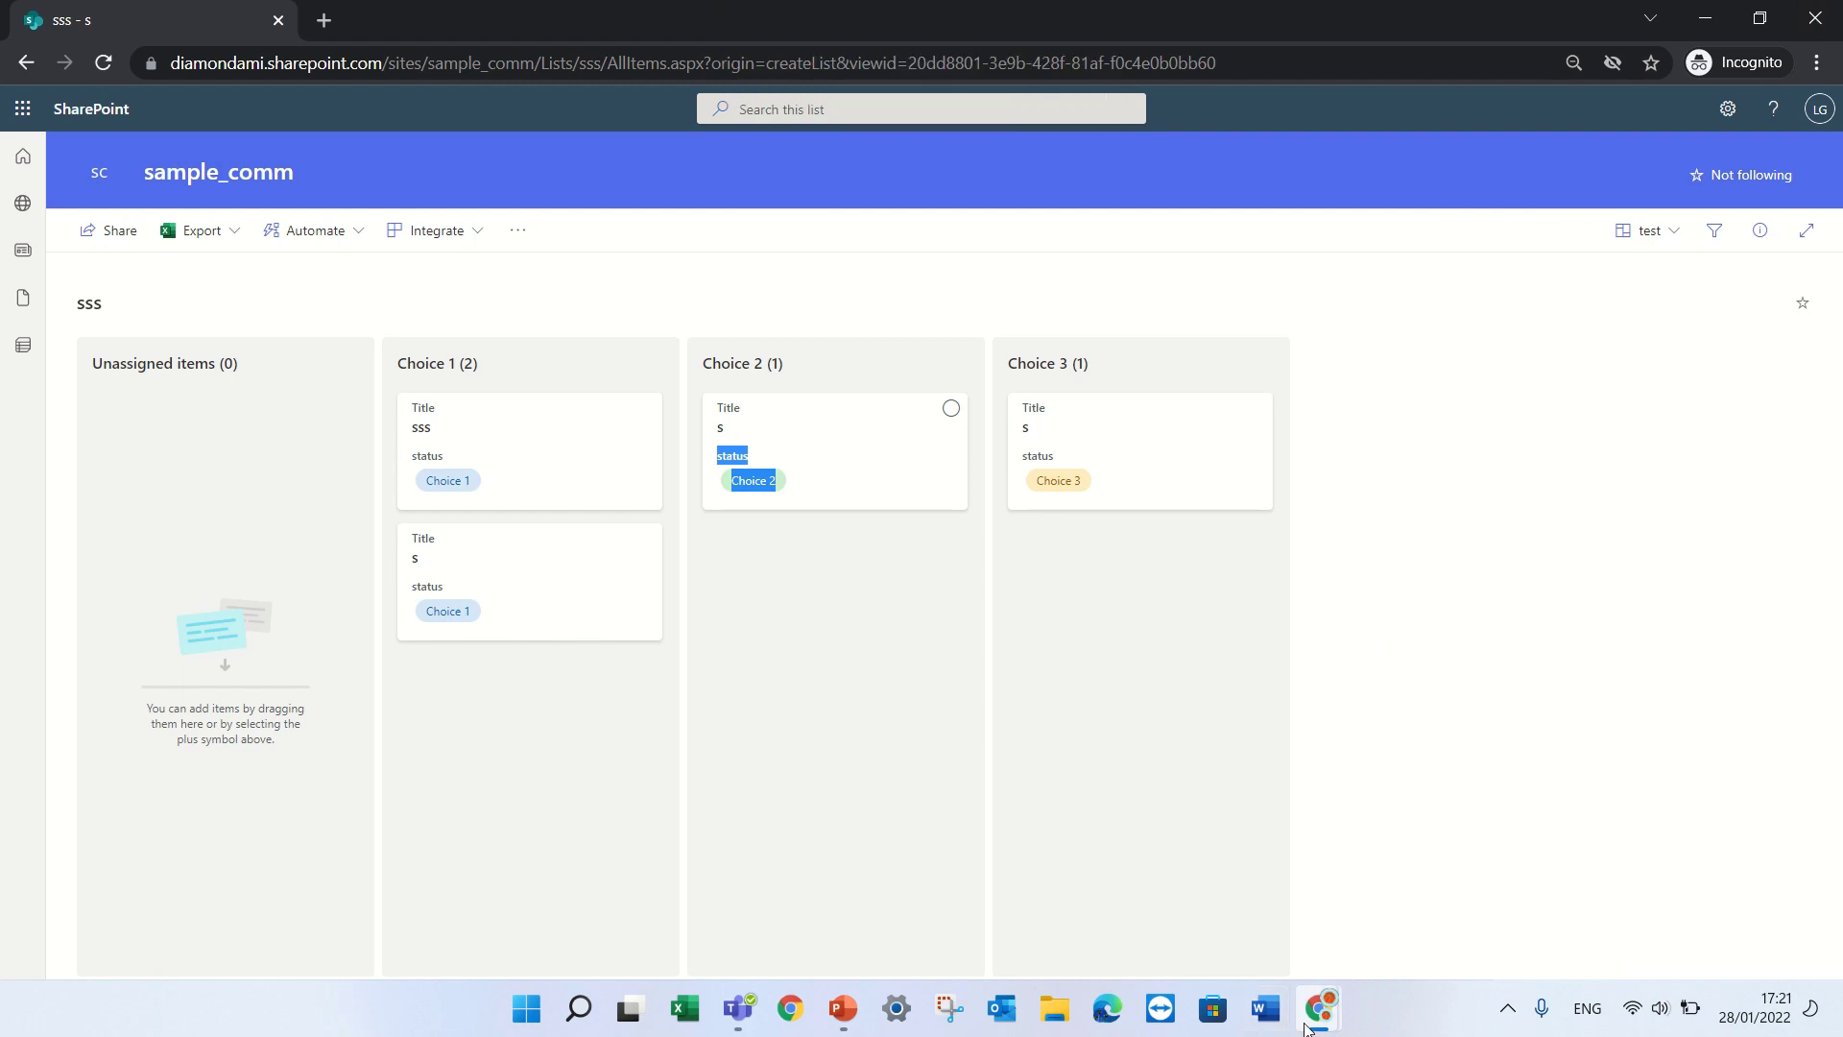
Step: Compare the main and private windows' sss boards, ending back in the incognito window
{"action": "mouse_move", "coordinate": [1307, 1028]}
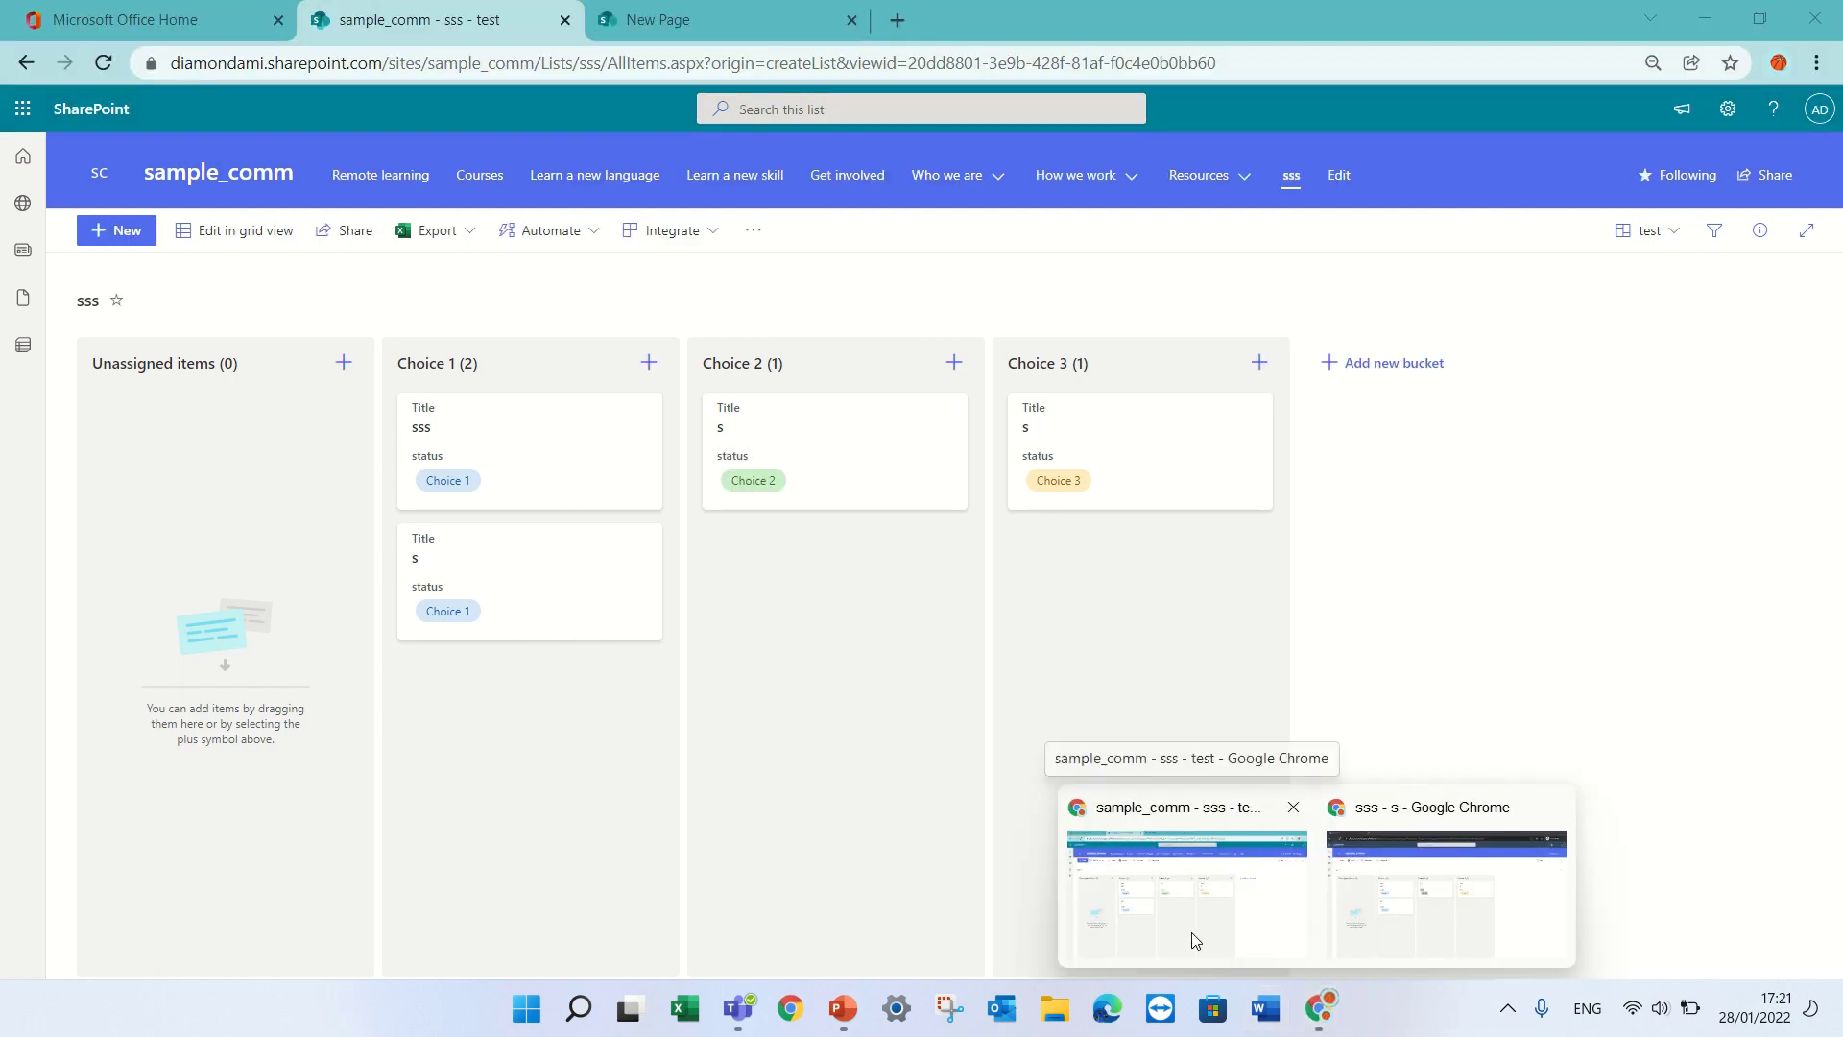
{"action": "left_click", "coordinate": [1197, 937]}
{"action": "mouse_move", "coordinate": [1317, 1023]}
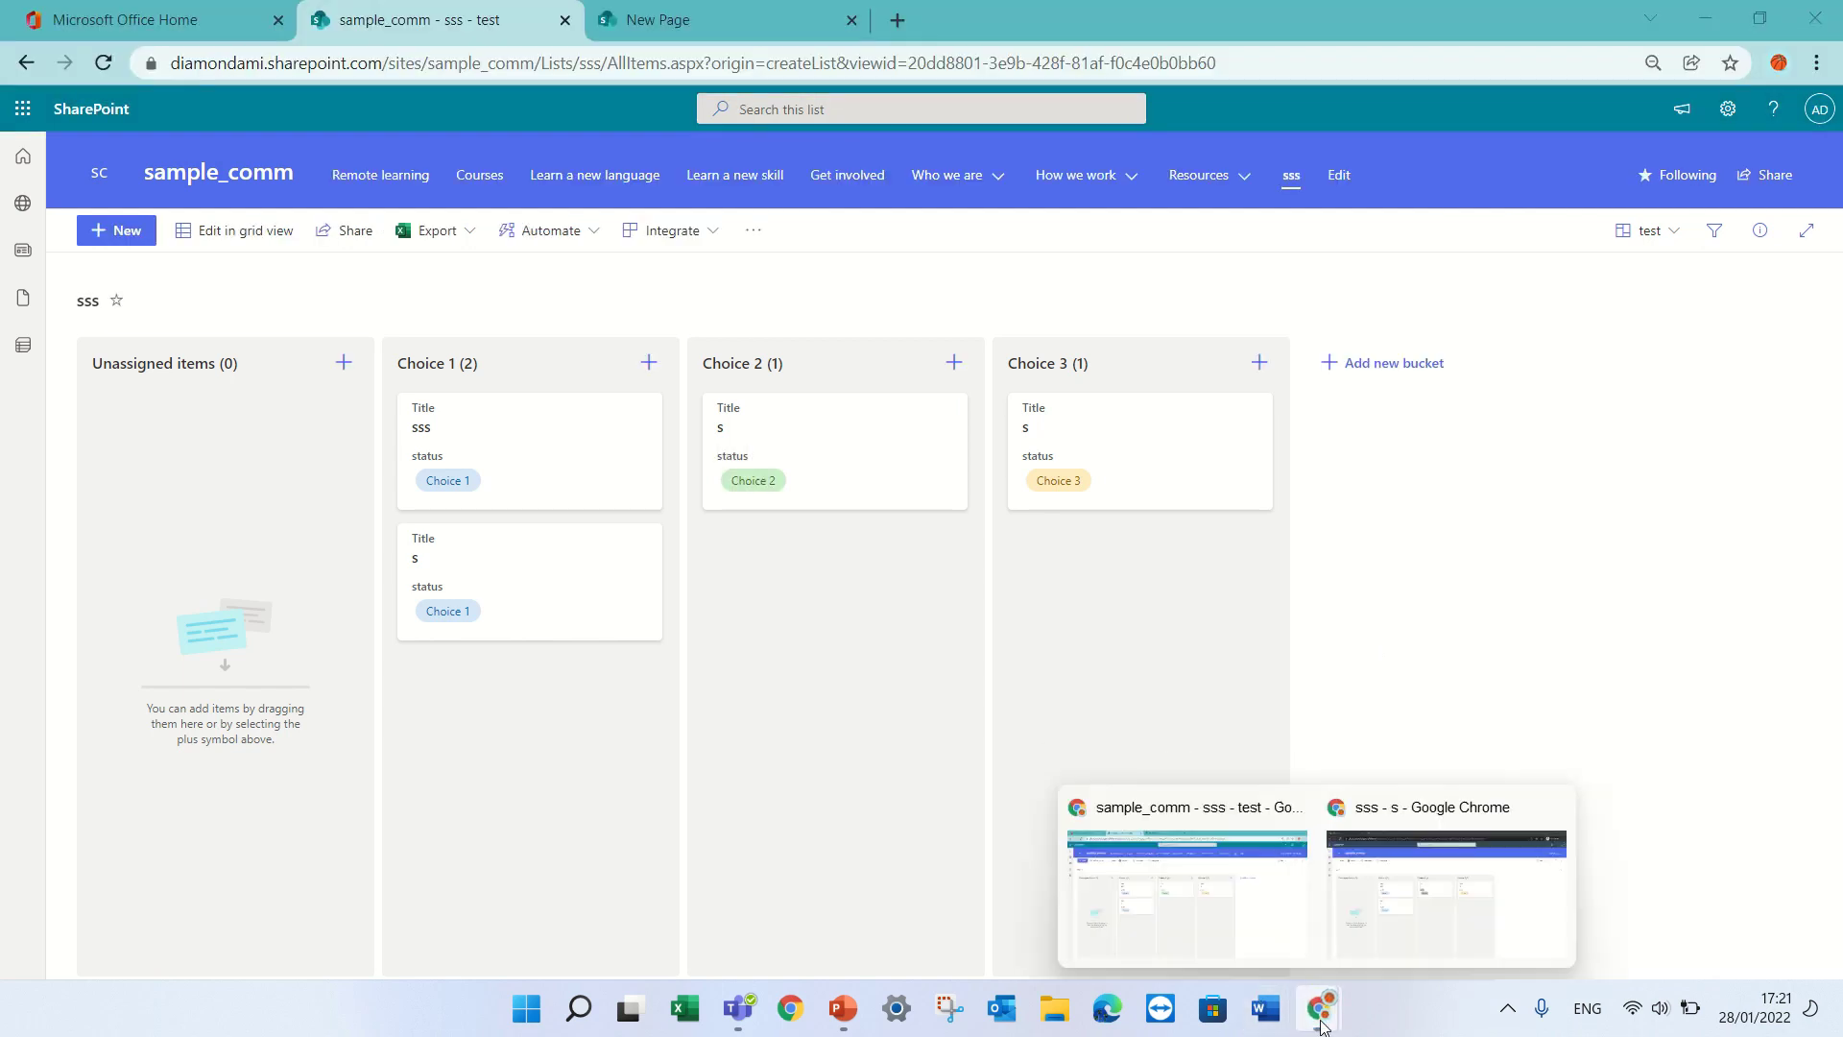
{"action": "left_click", "coordinate": [1410, 885]}
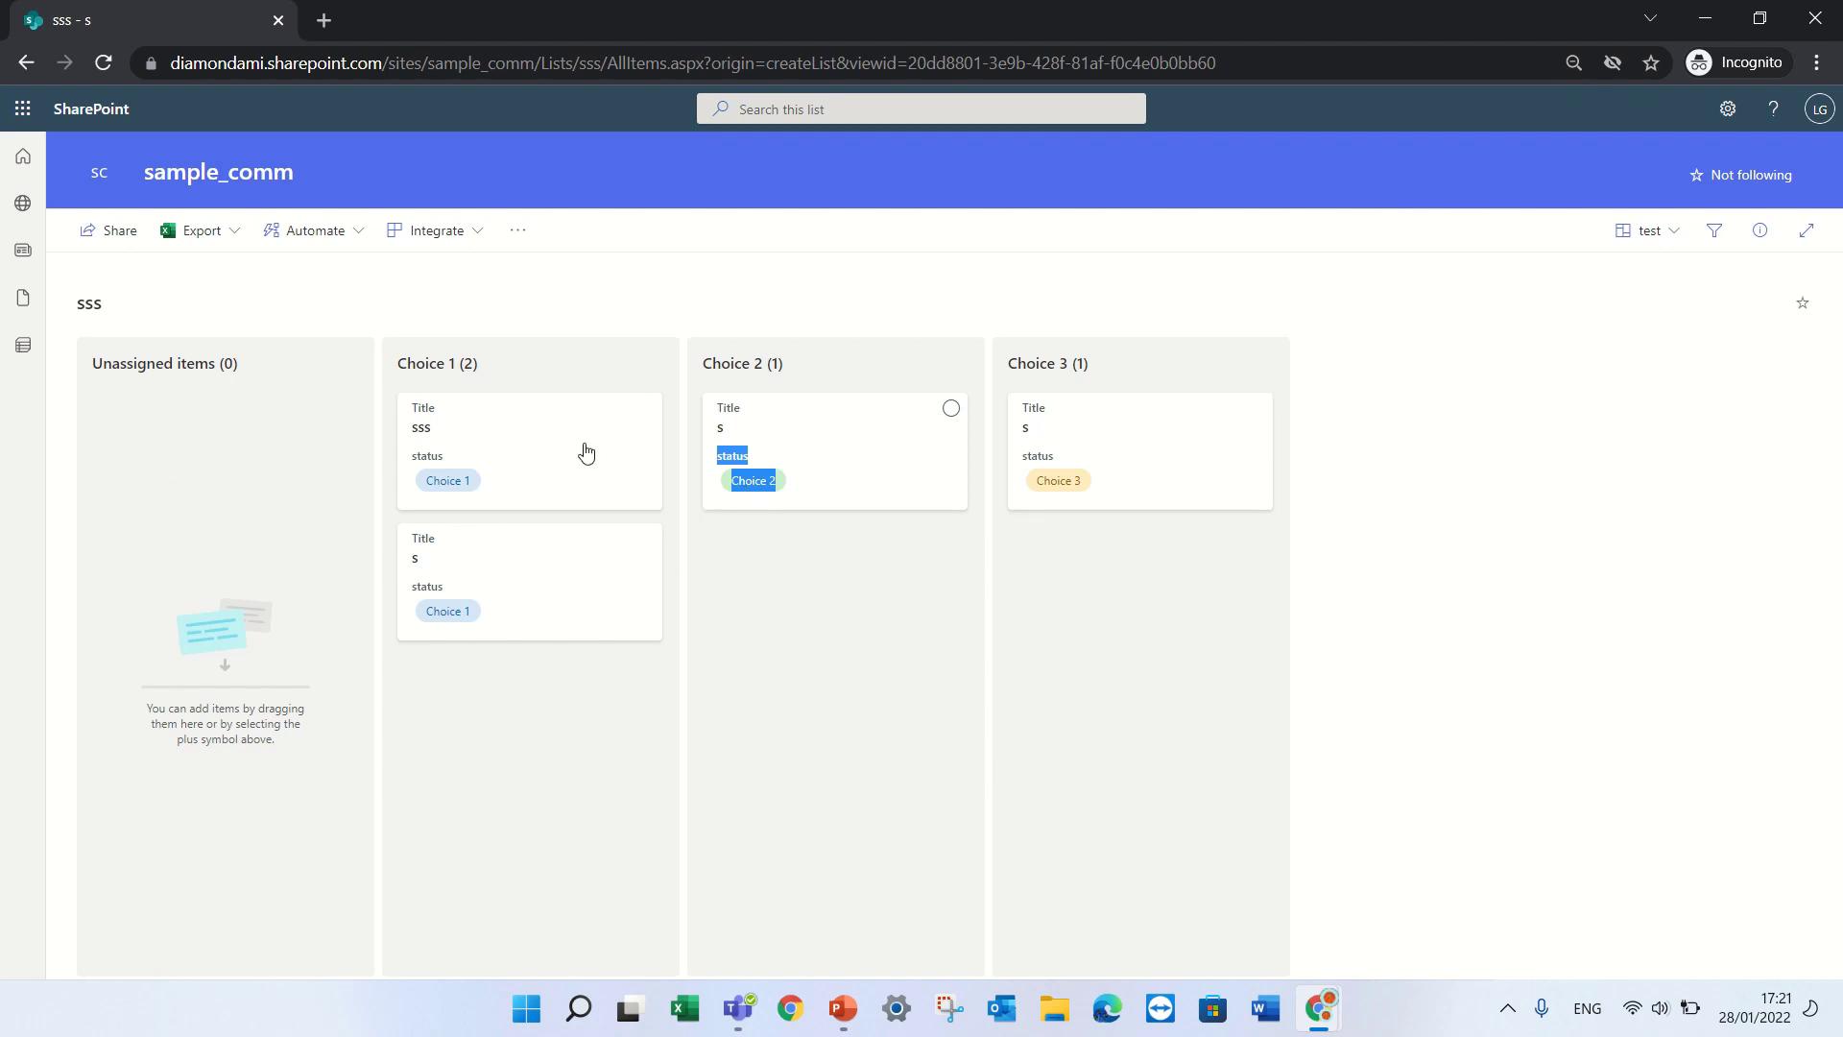
{"action": "left_click", "coordinate": [1145, 758]}
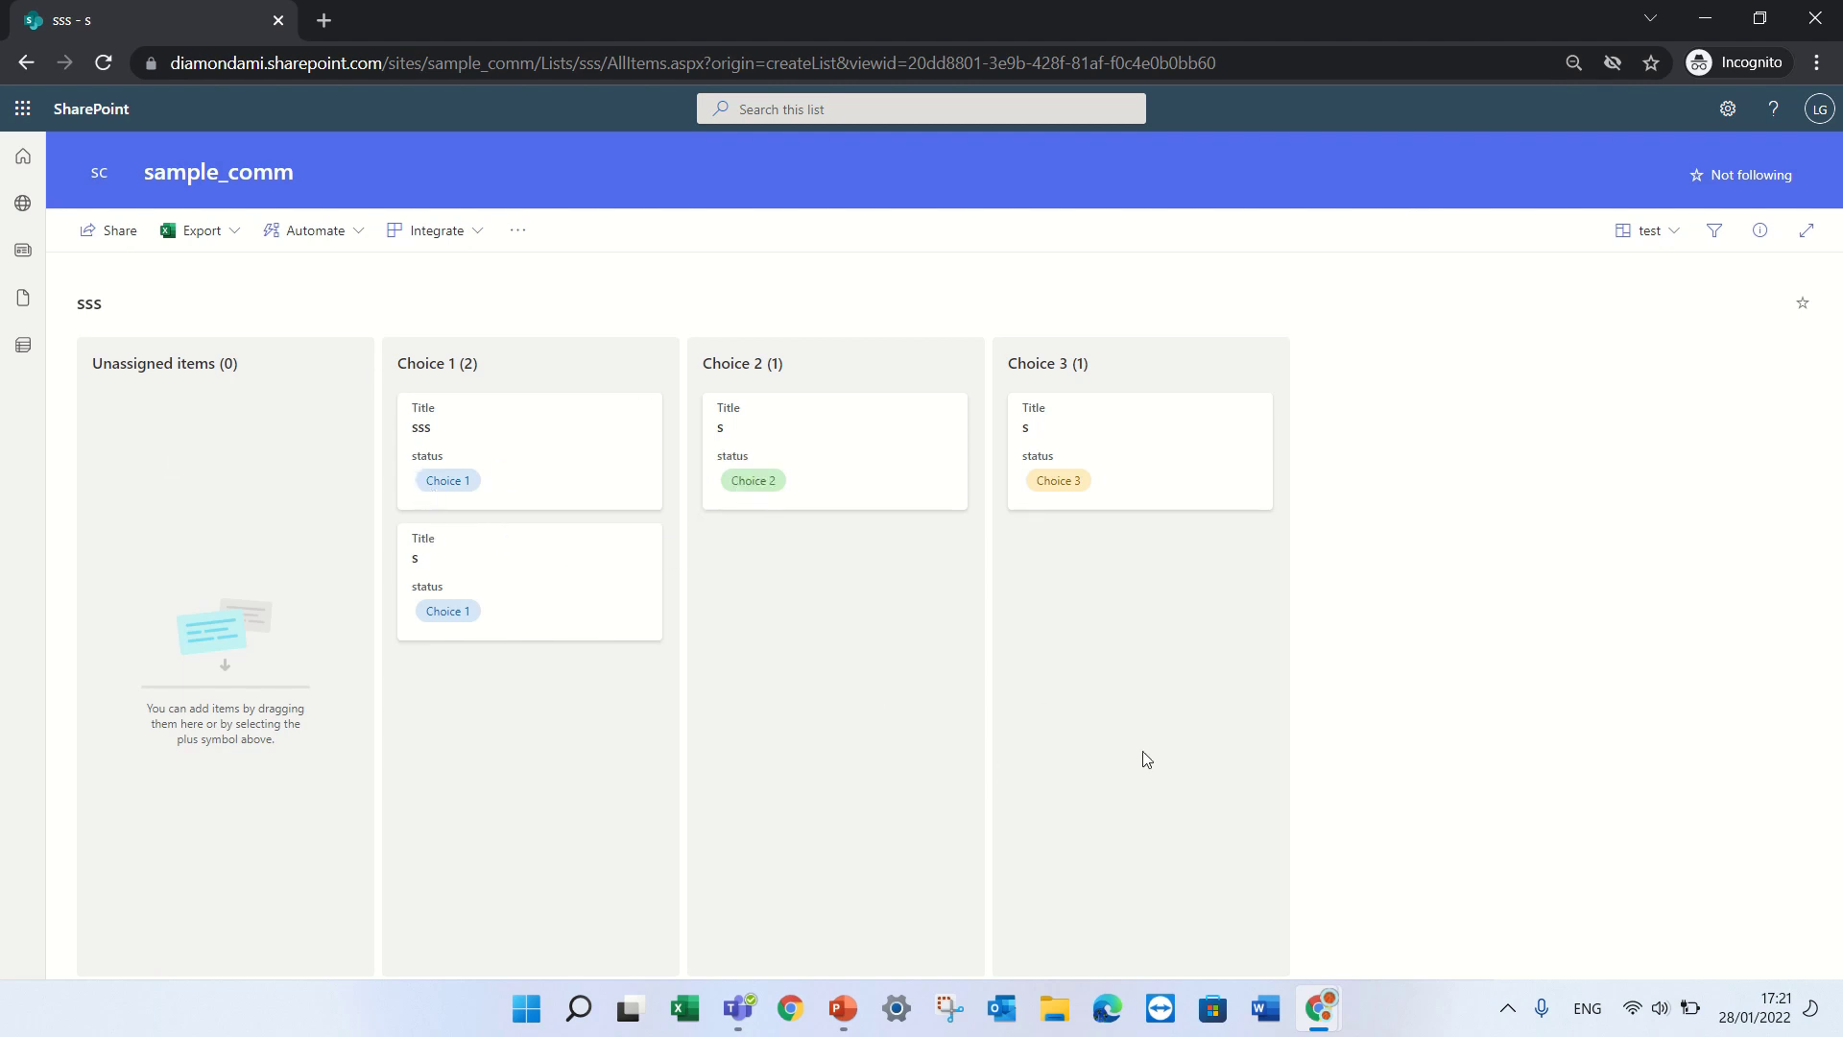
{"action": "left_click_drag", "start_coordinate": [490, 568], "coordinate": [790, 588]}
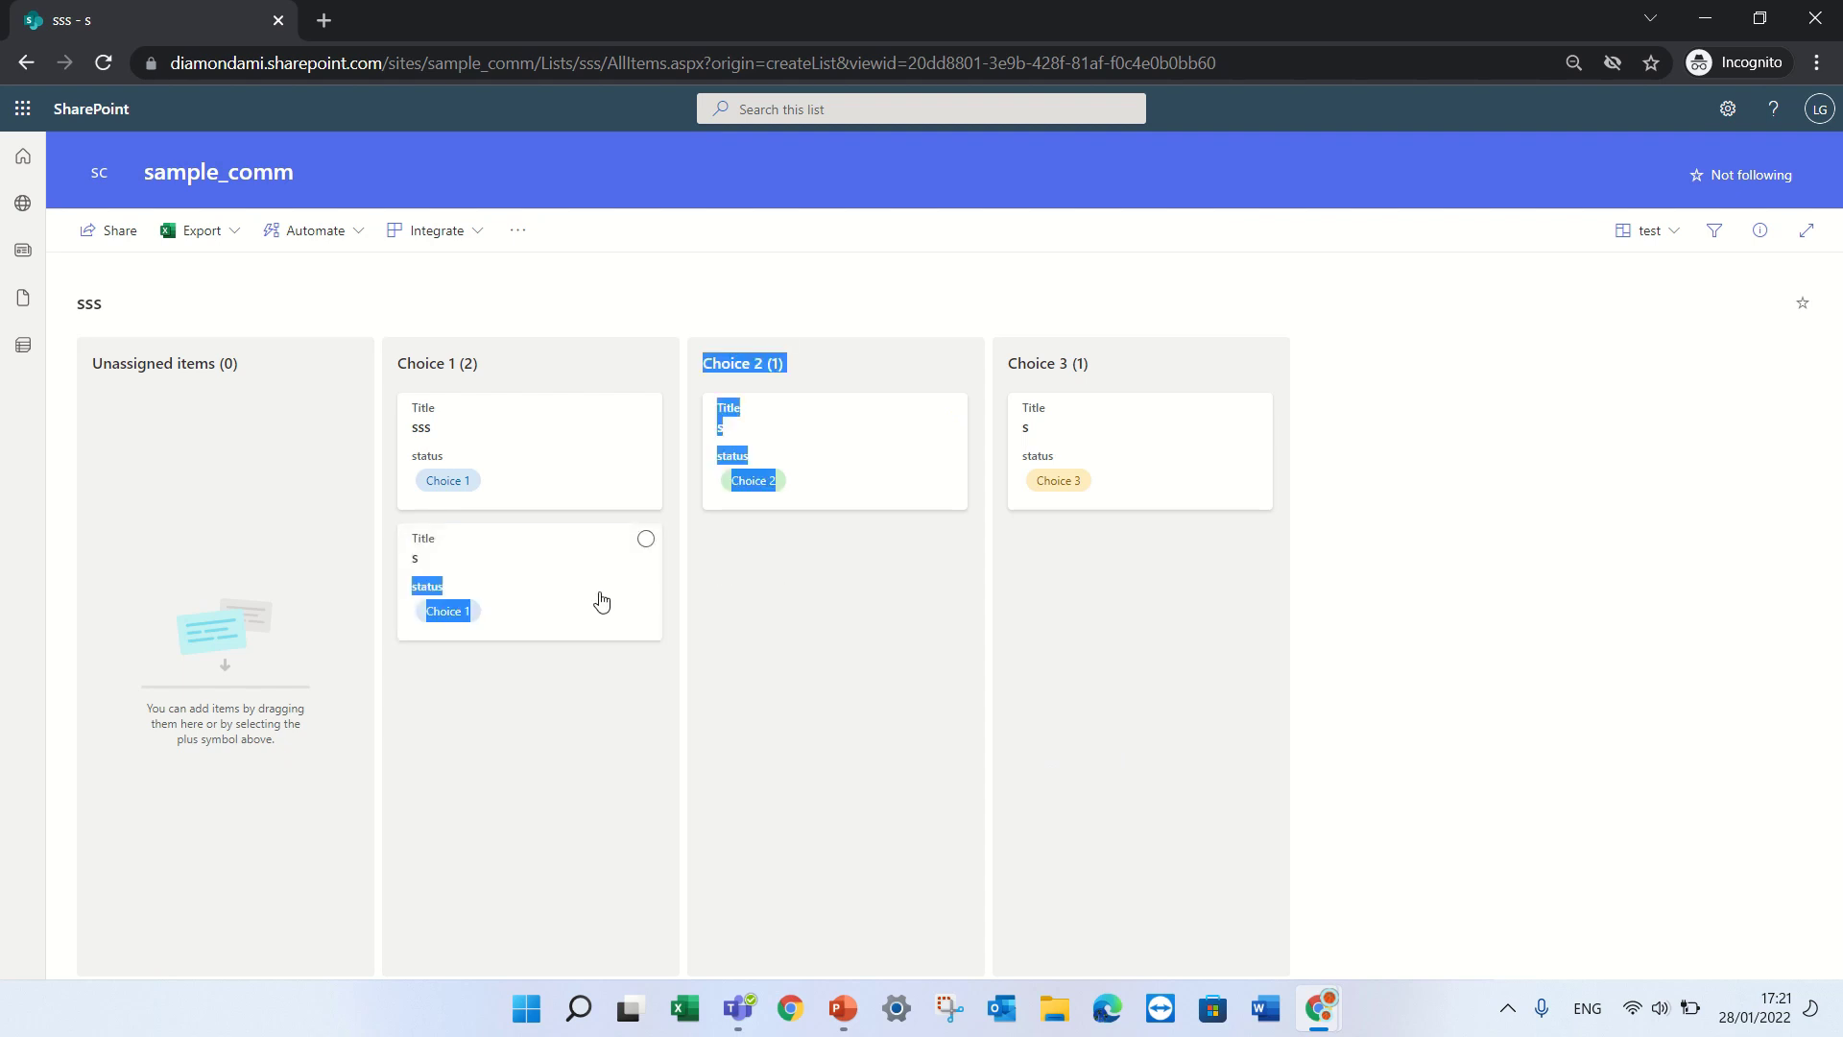
{"action": "left_click_drag", "start_coordinate": [547, 603], "coordinate": [922, 730]}
{"action": "left_click", "coordinate": [1313, 1029]}
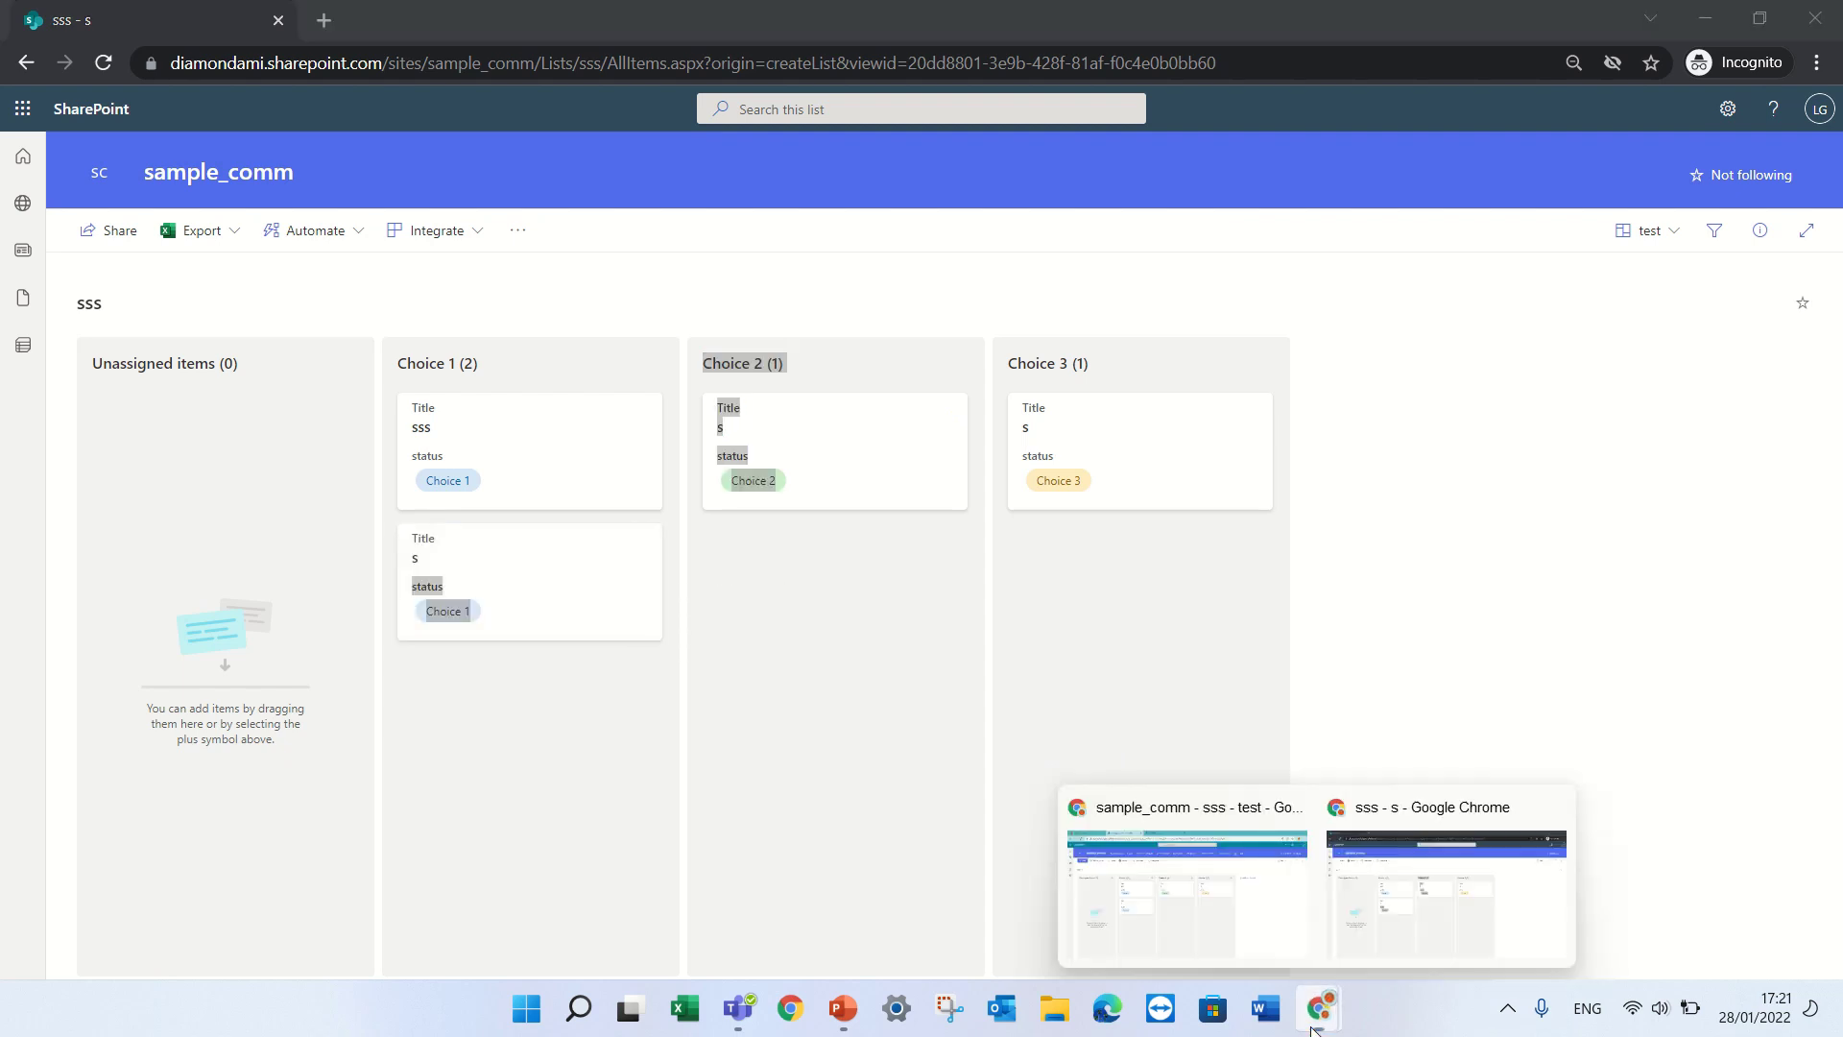
{"action": "left_click", "coordinate": [1398, 925]}
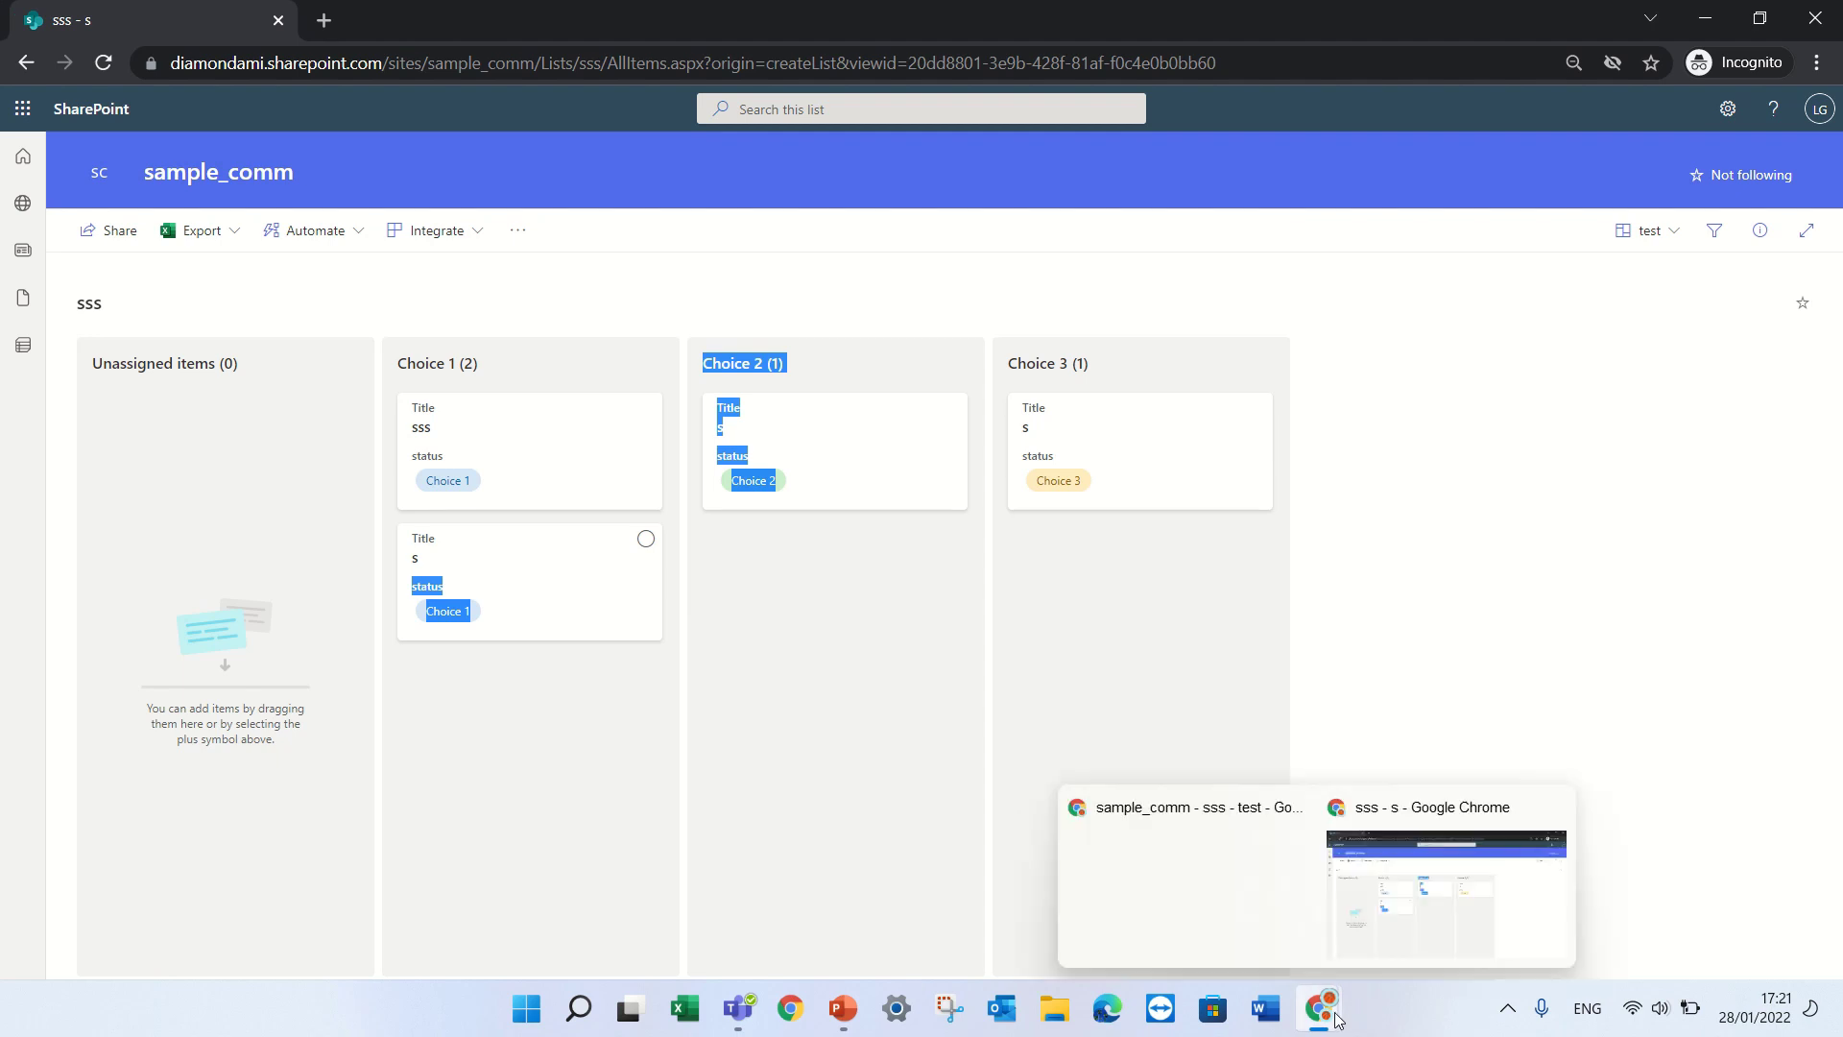
Step: On the editable sss board, move the sss card into Choice 2 and an s card into Unassigned items
{"action": "left_click", "coordinate": [1336, 1019]}
{"action": "left_click", "coordinate": [1173, 915]}
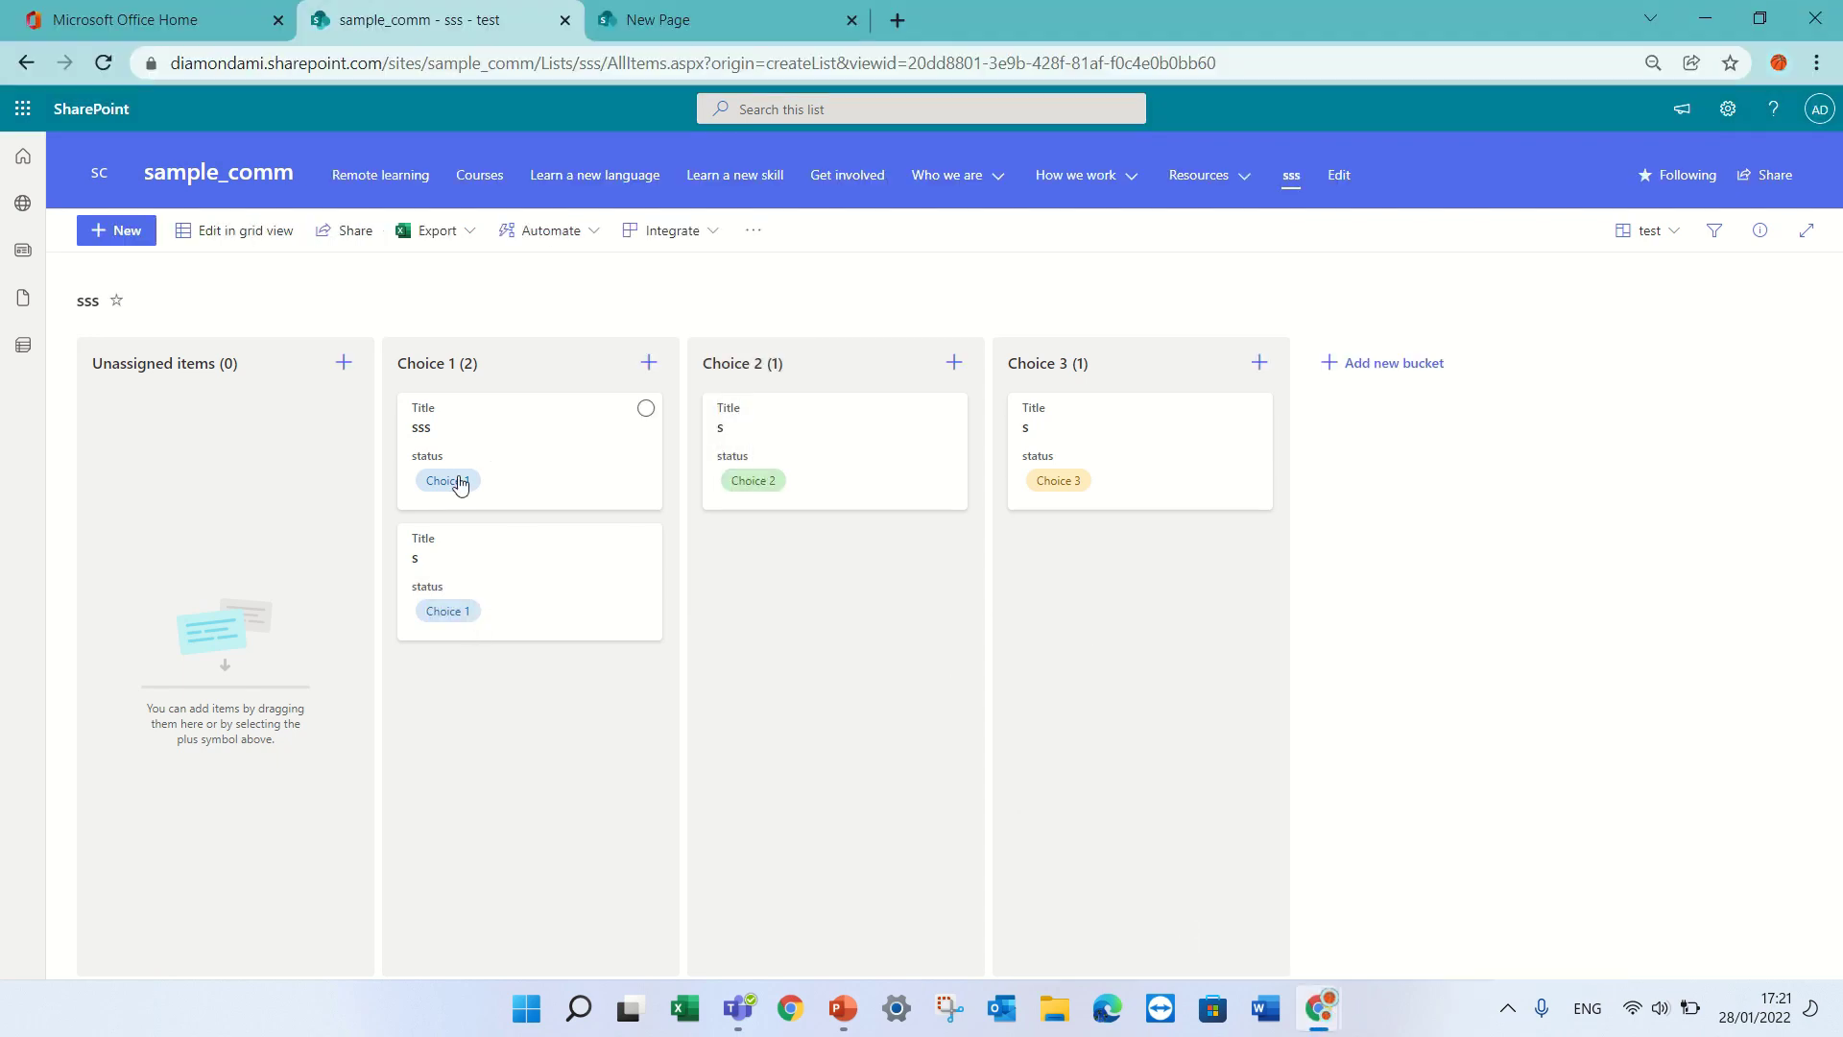
{"action": "left_click_drag", "start_coordinate": [531, 460], "coordinate": [856, 607]}
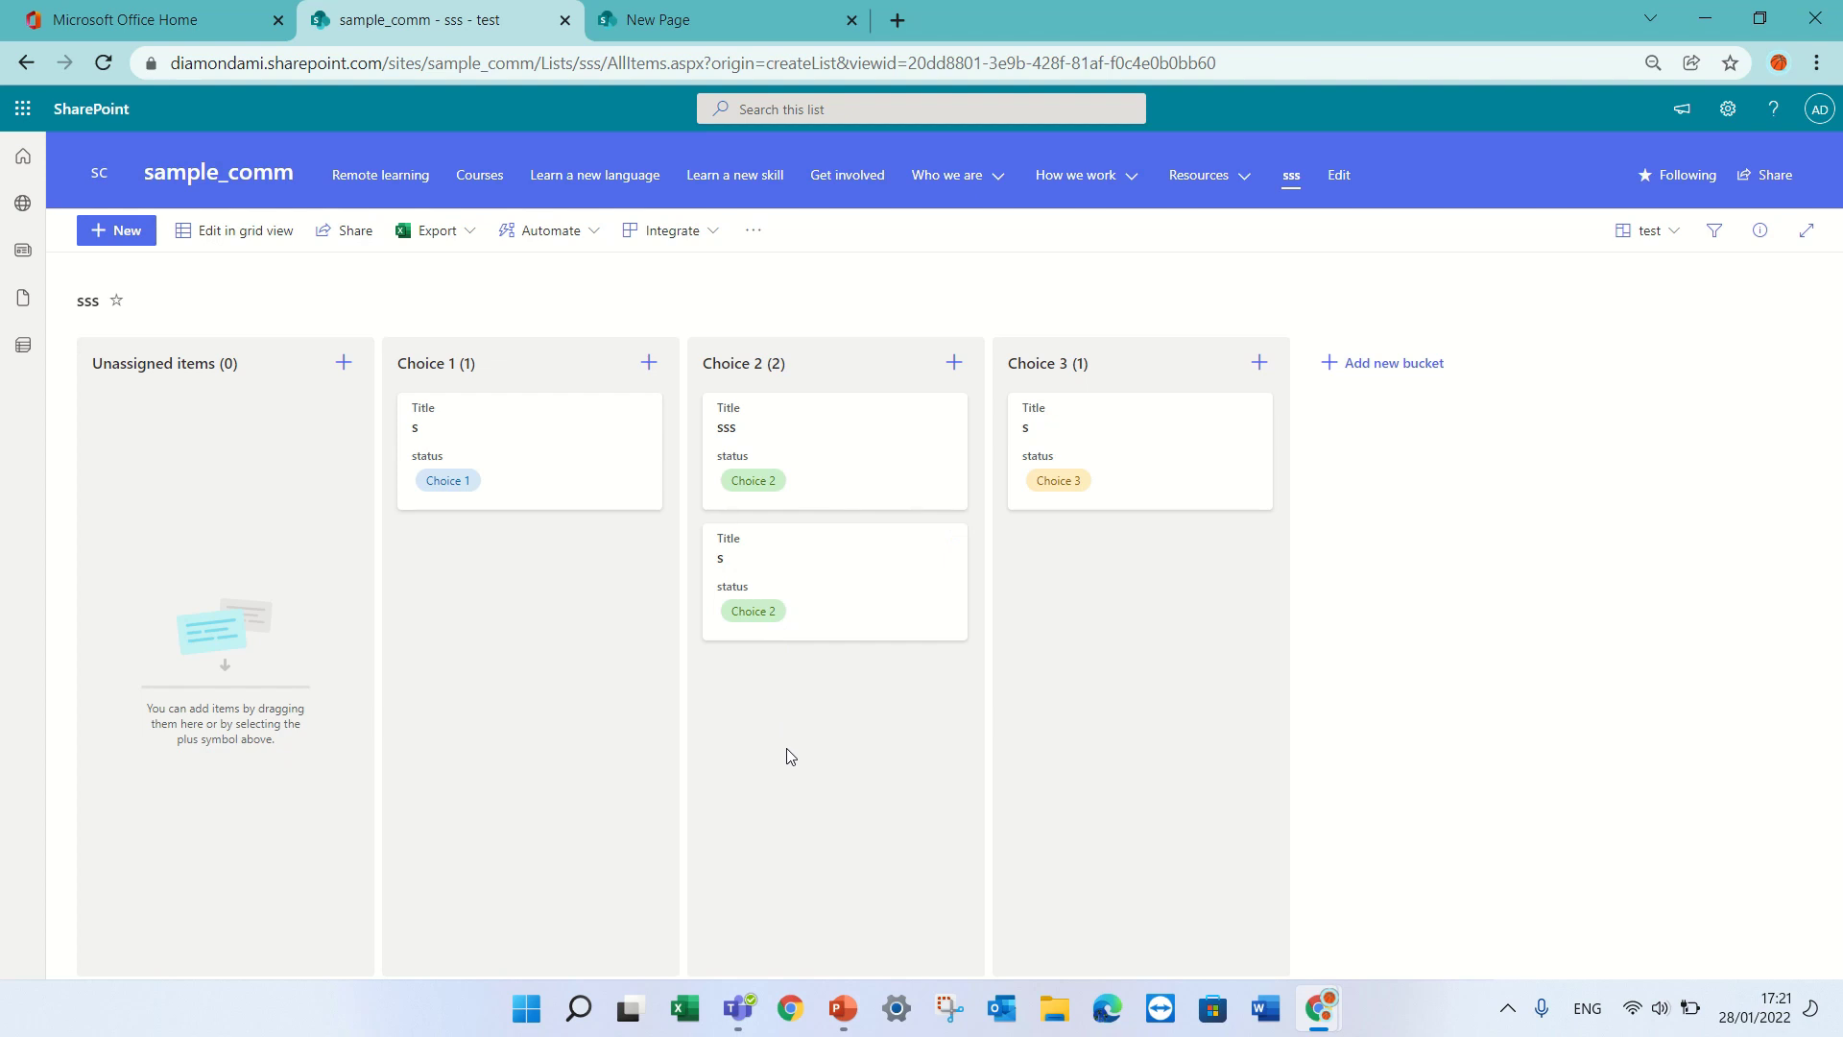
{"action": "left_click_drag", "start_coordinate": [860, 588], "coordinate": [267, 492]}
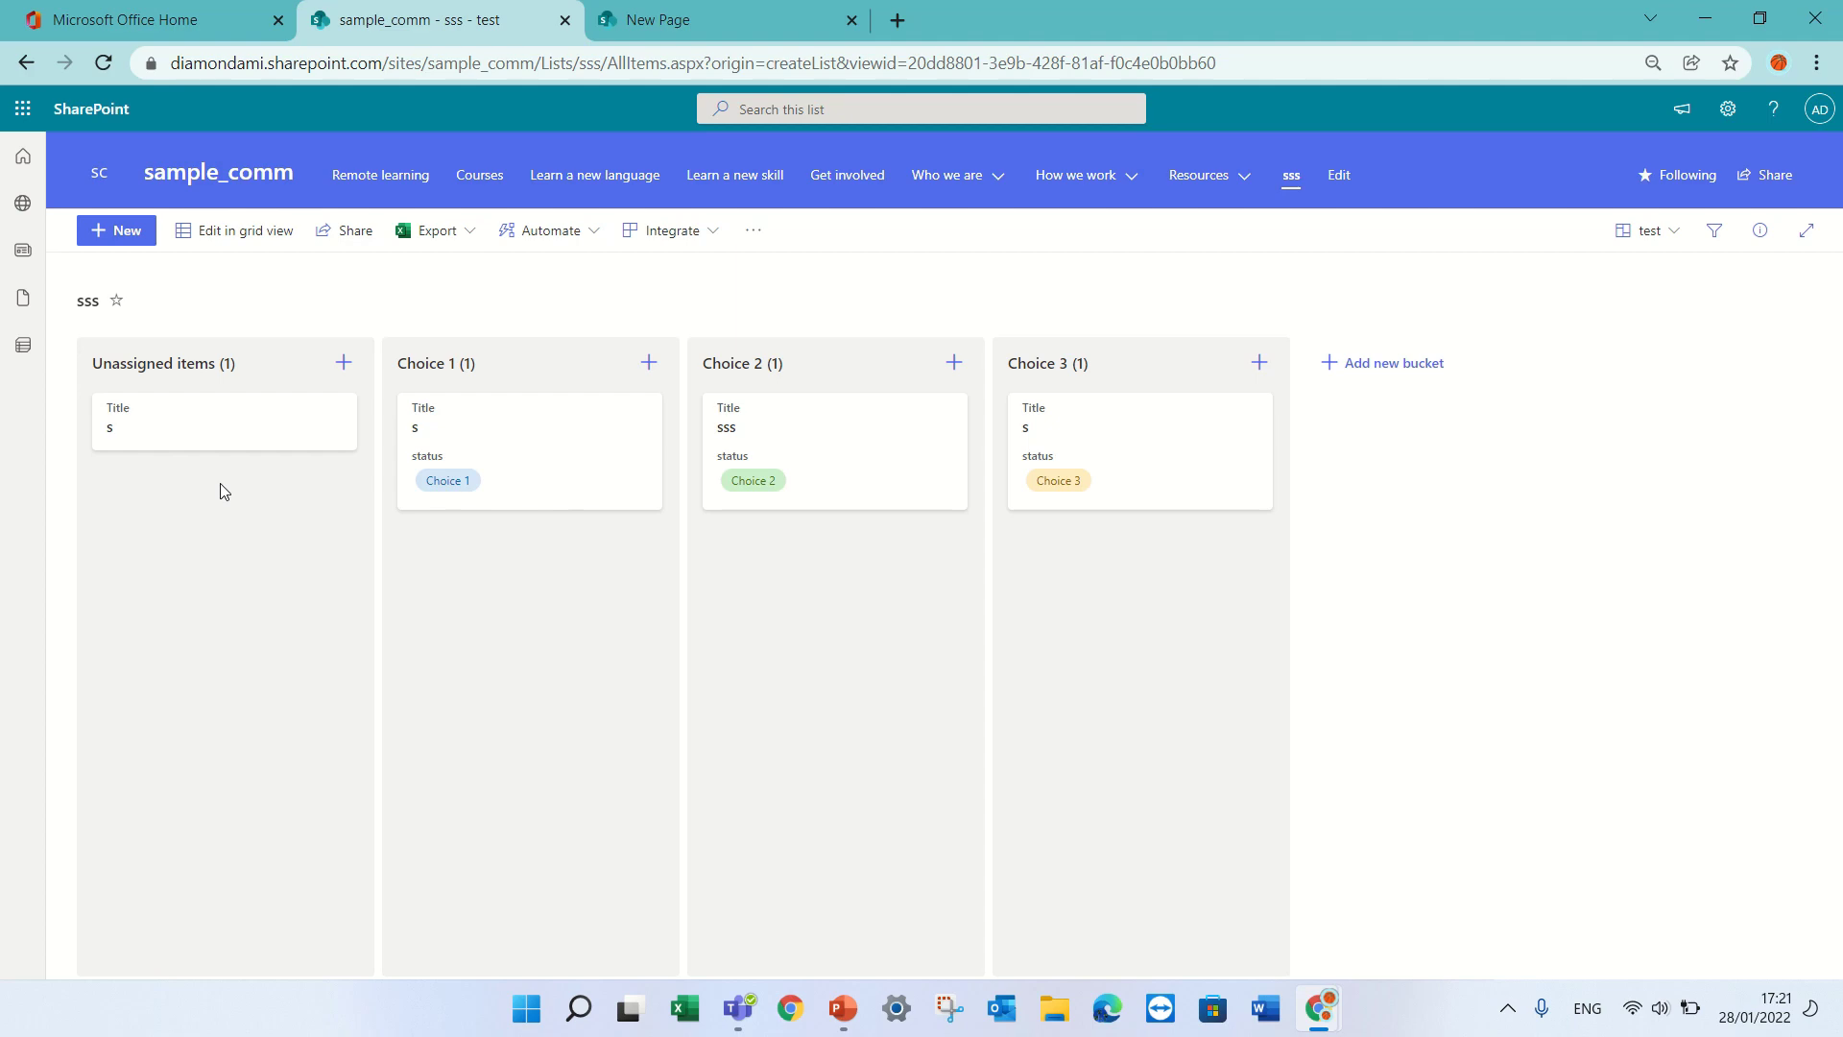
Step: Create a new site page on sample_comm from the Blank template
{"action": "left_click", "coordinate": [123, 189]}
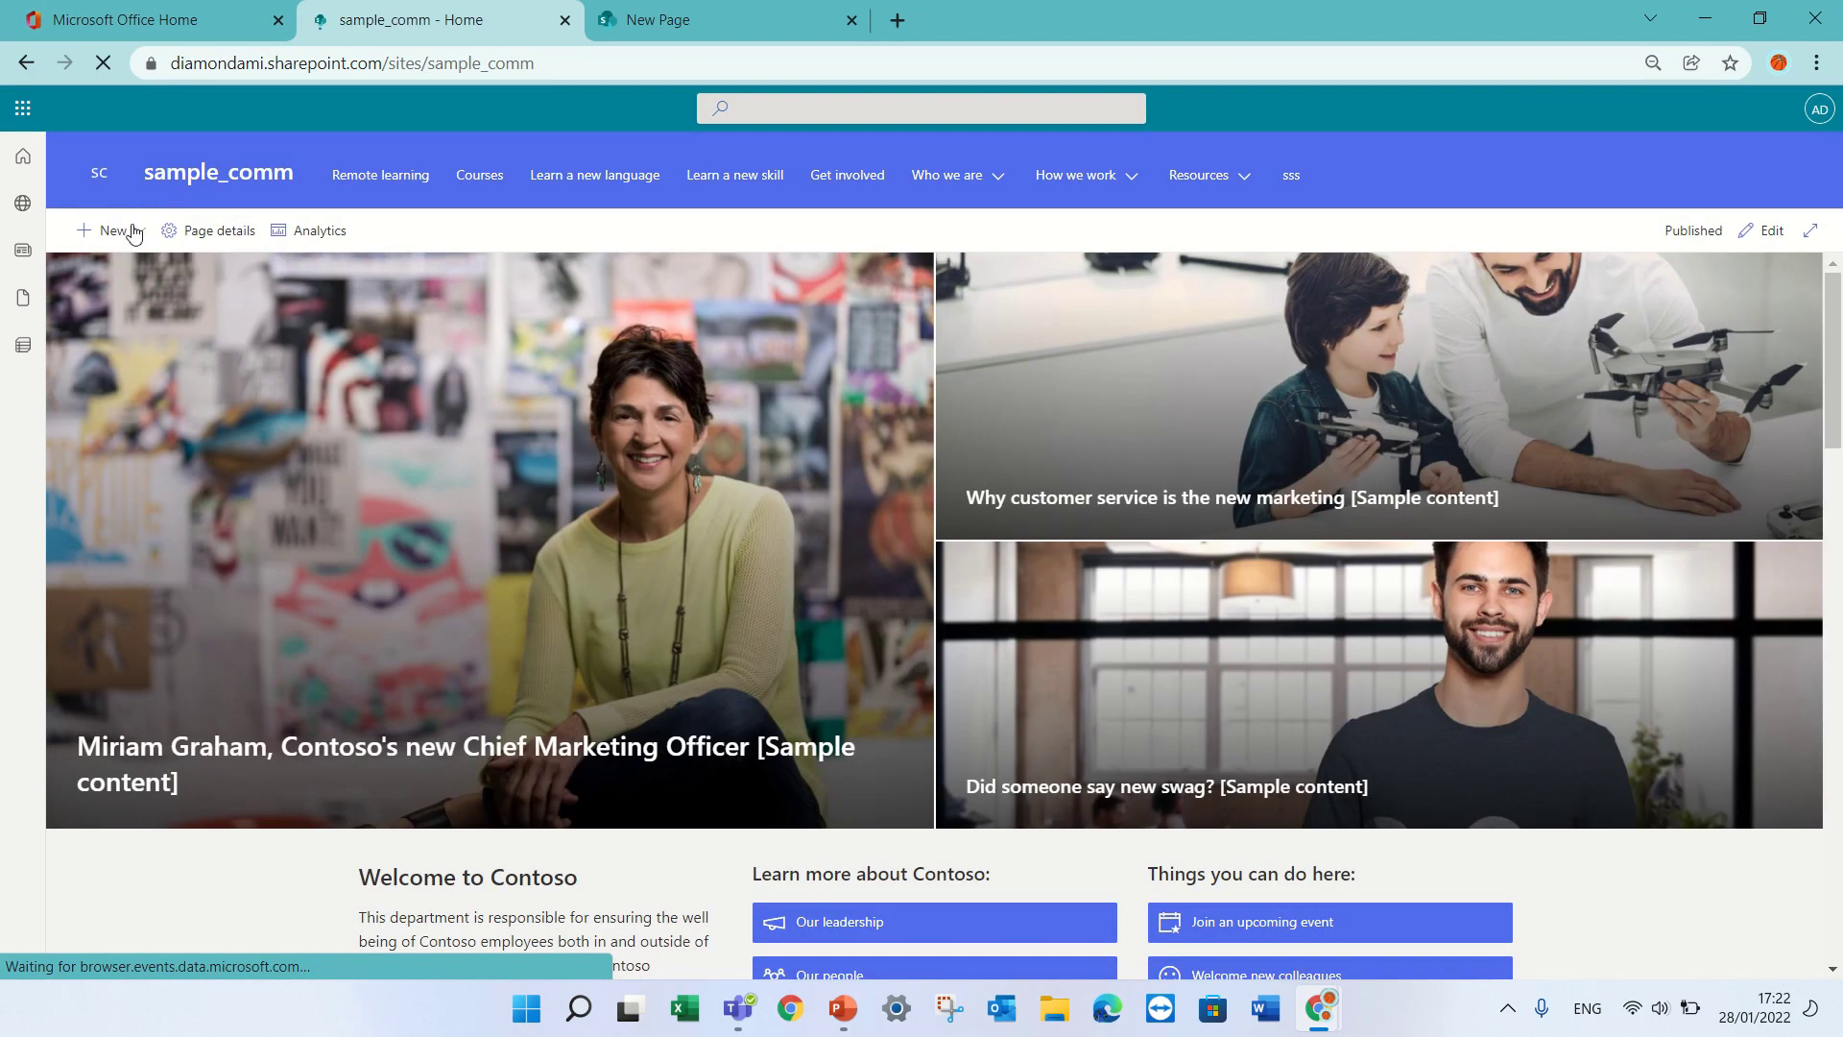
{"action": "left_click", "coordinate": [133, 237]}
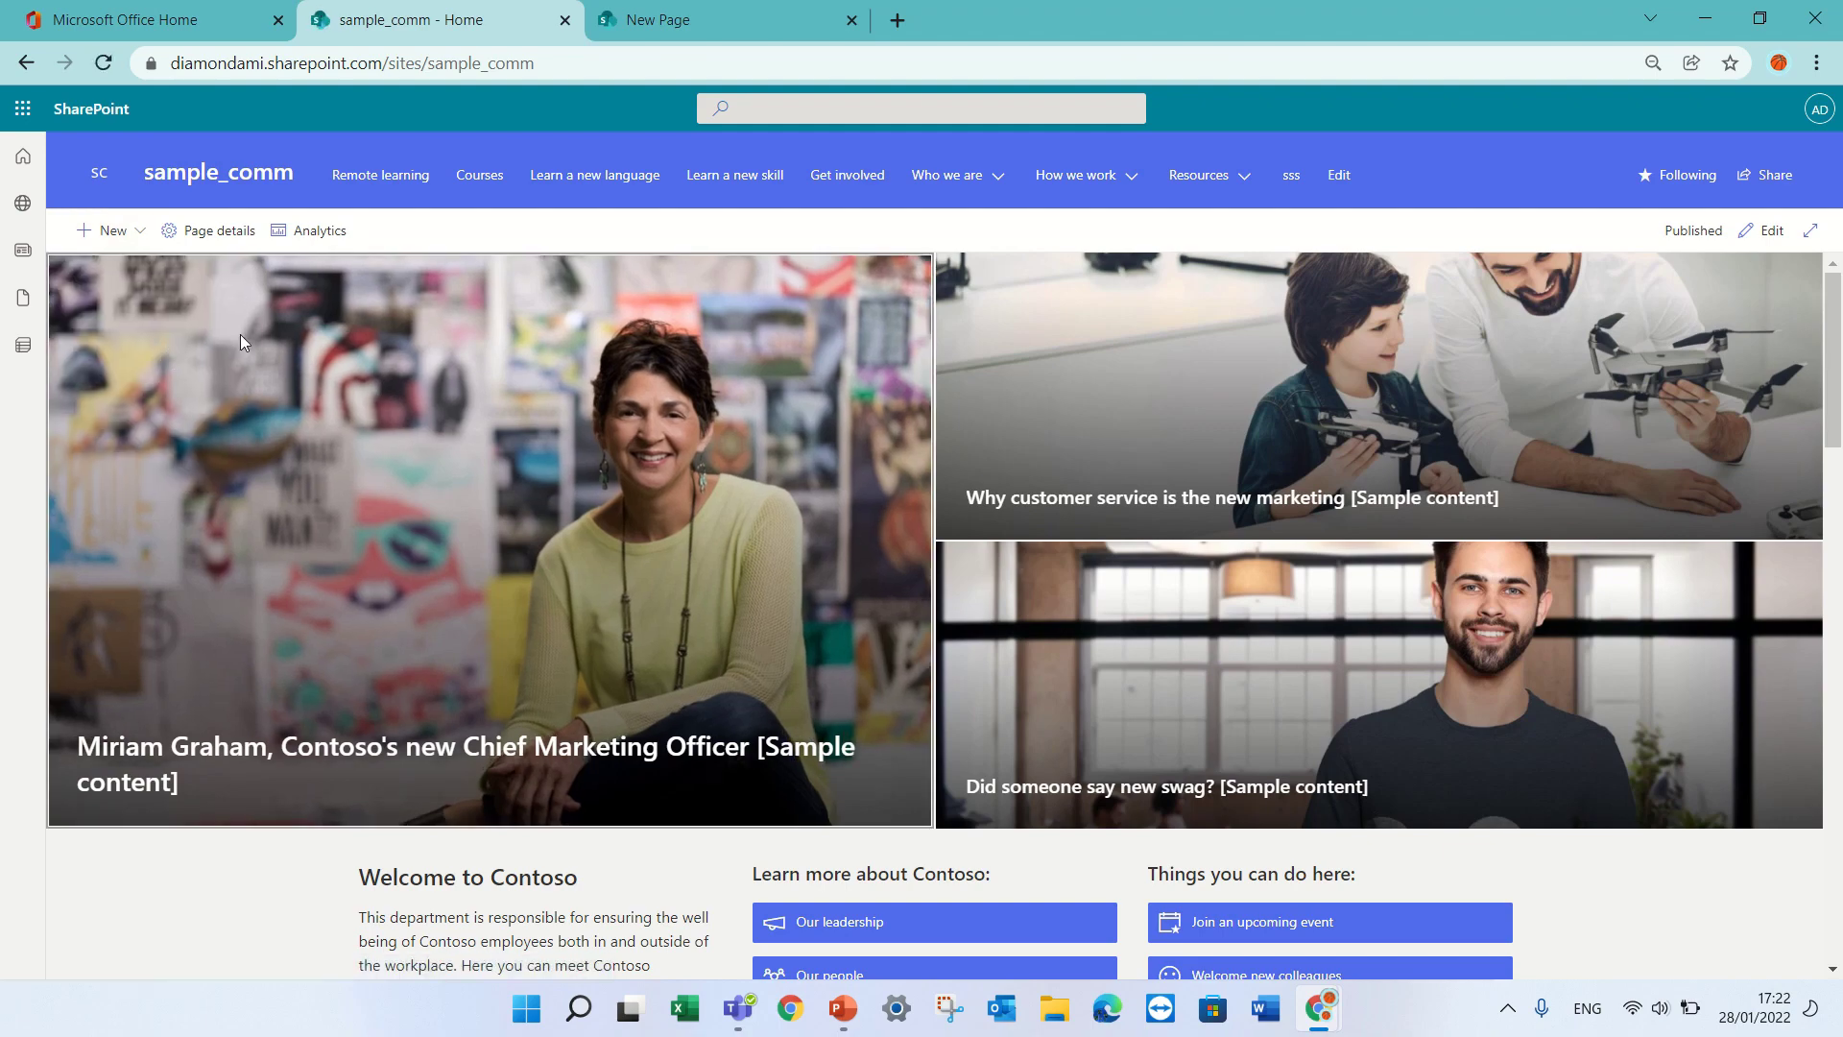
{"action": "left_click", "coordinate": [172, 341]}
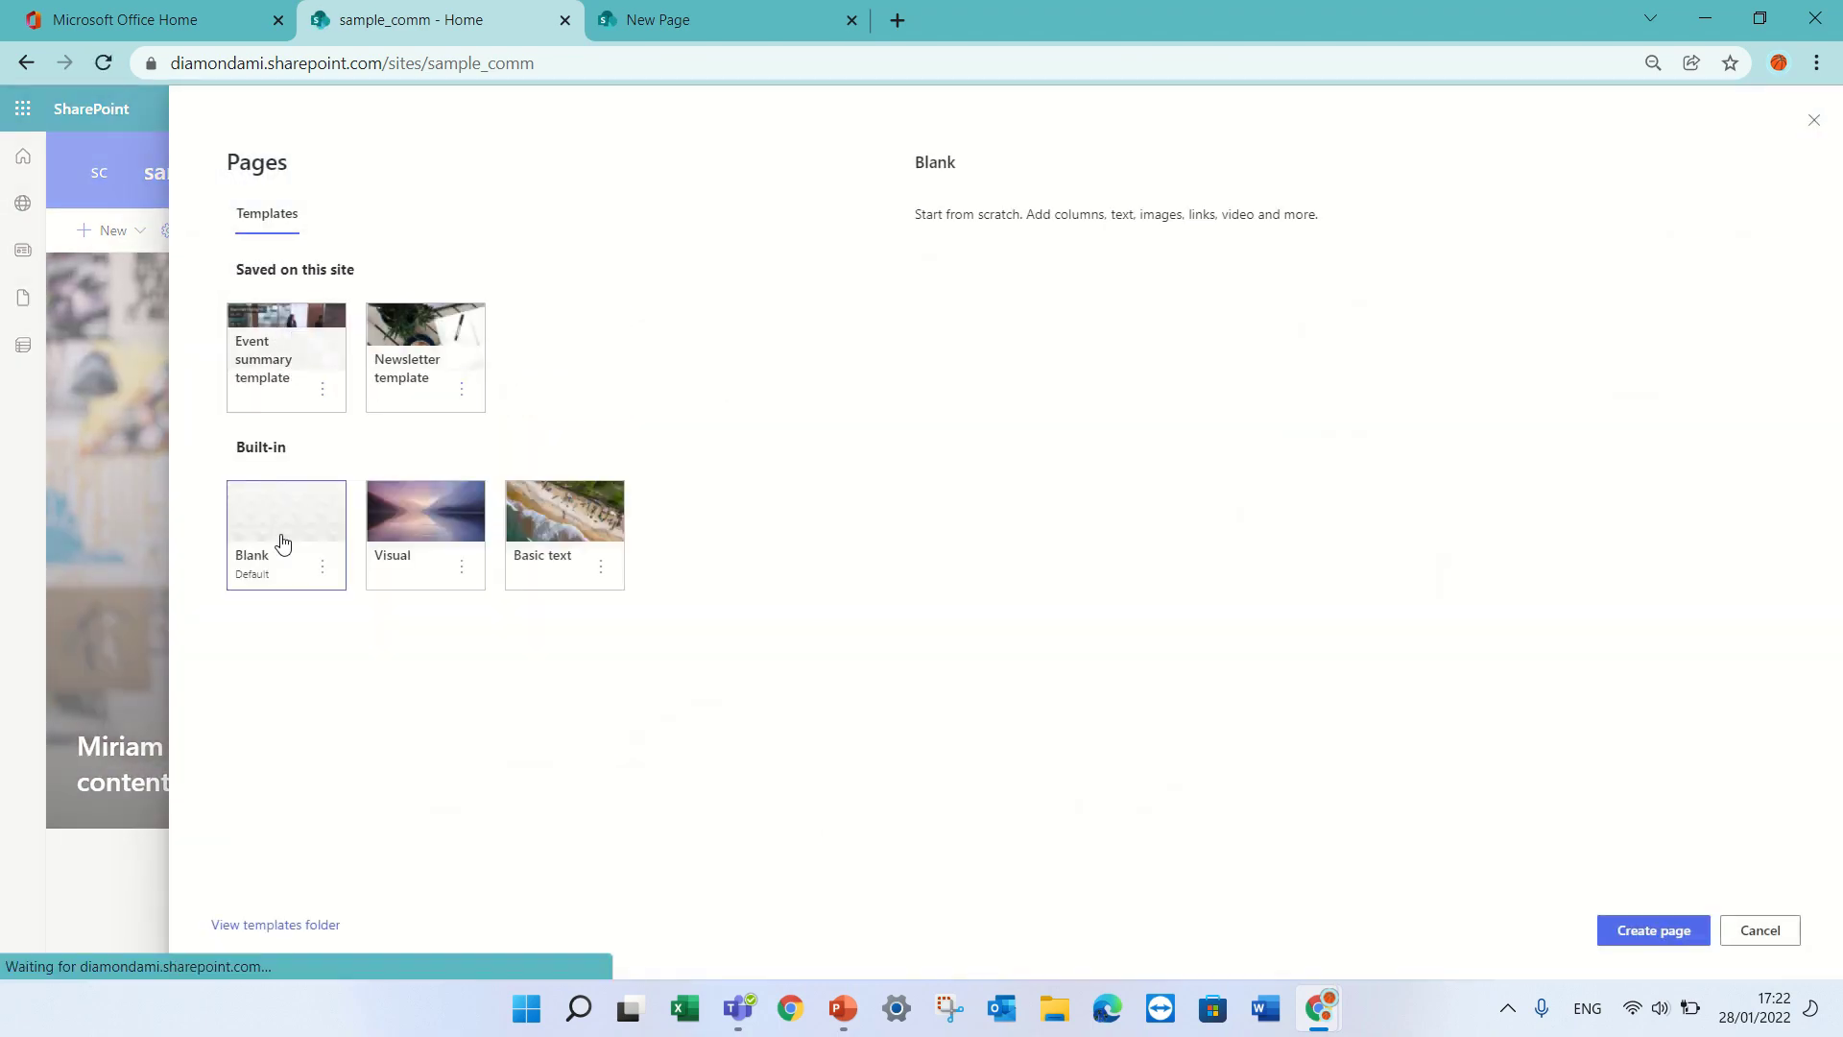
{"action": "left_click", "coordinate": [1629, 927]}
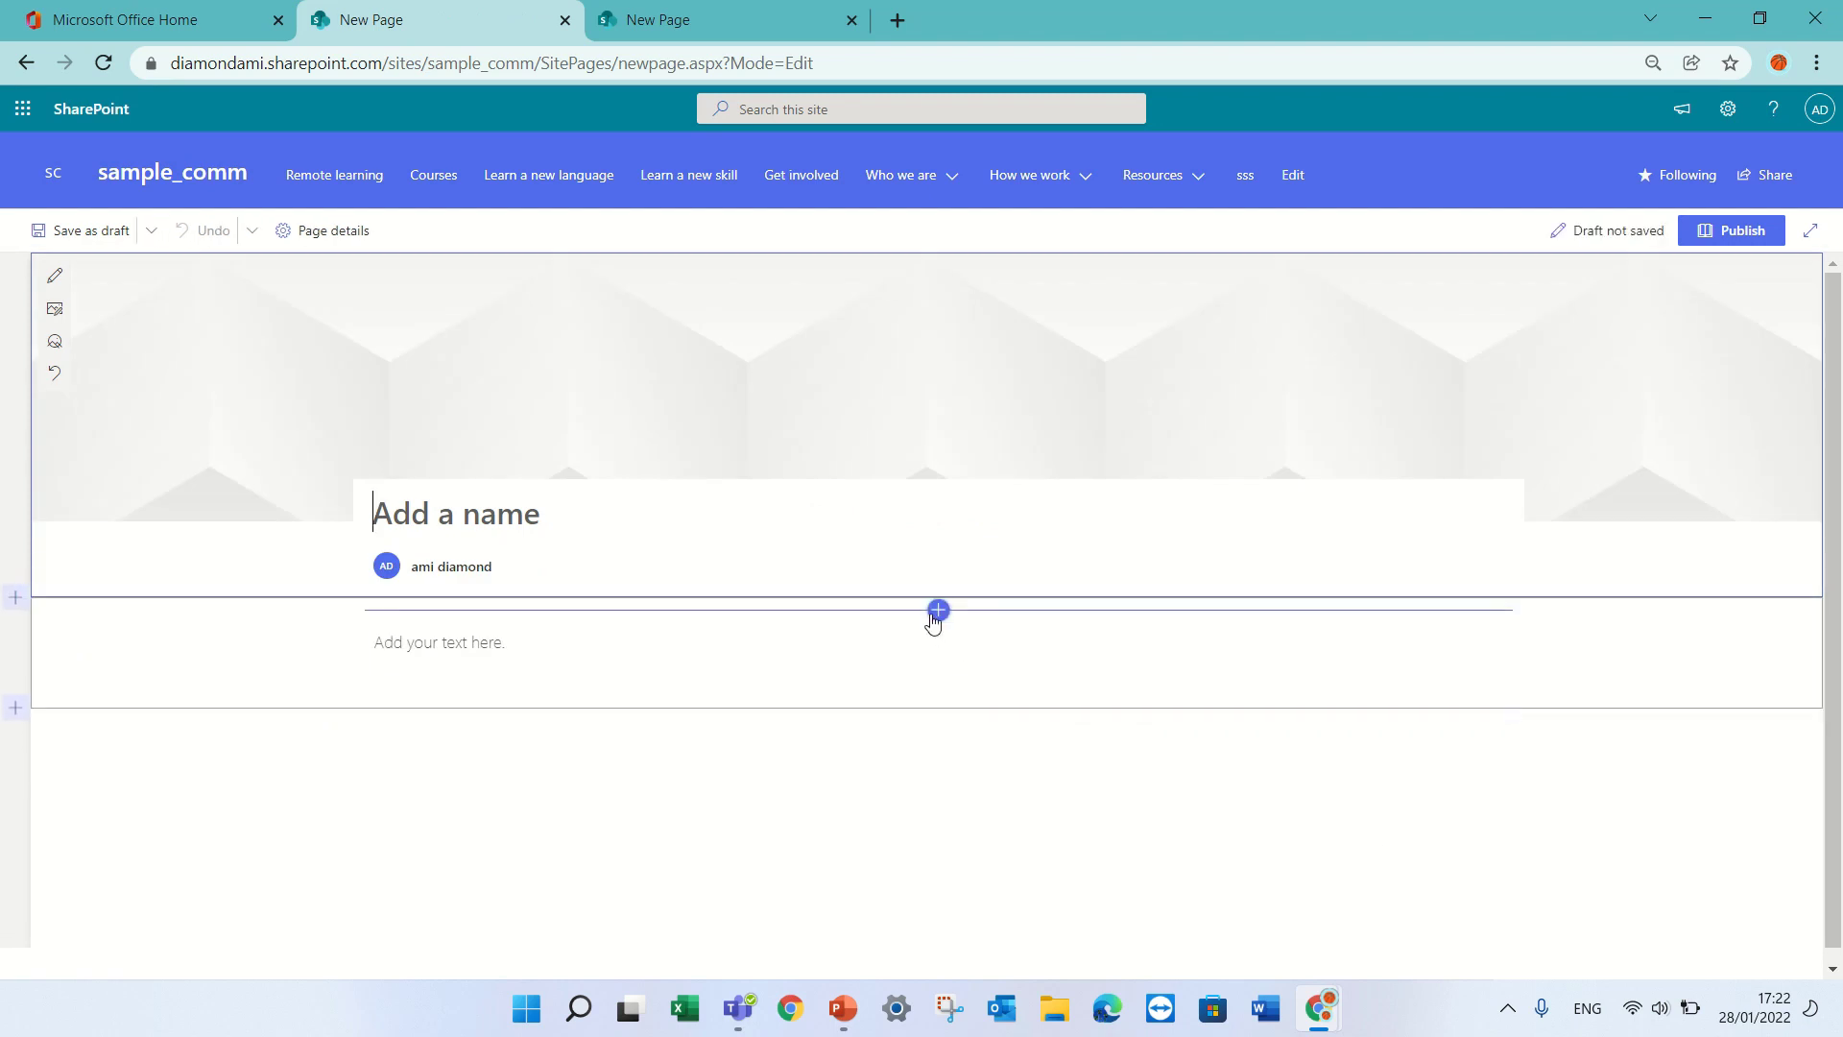
Step: Add a List web part showing the sss list, with its view set to test
{"action": "left_click", "coordinate": [937, 610]}
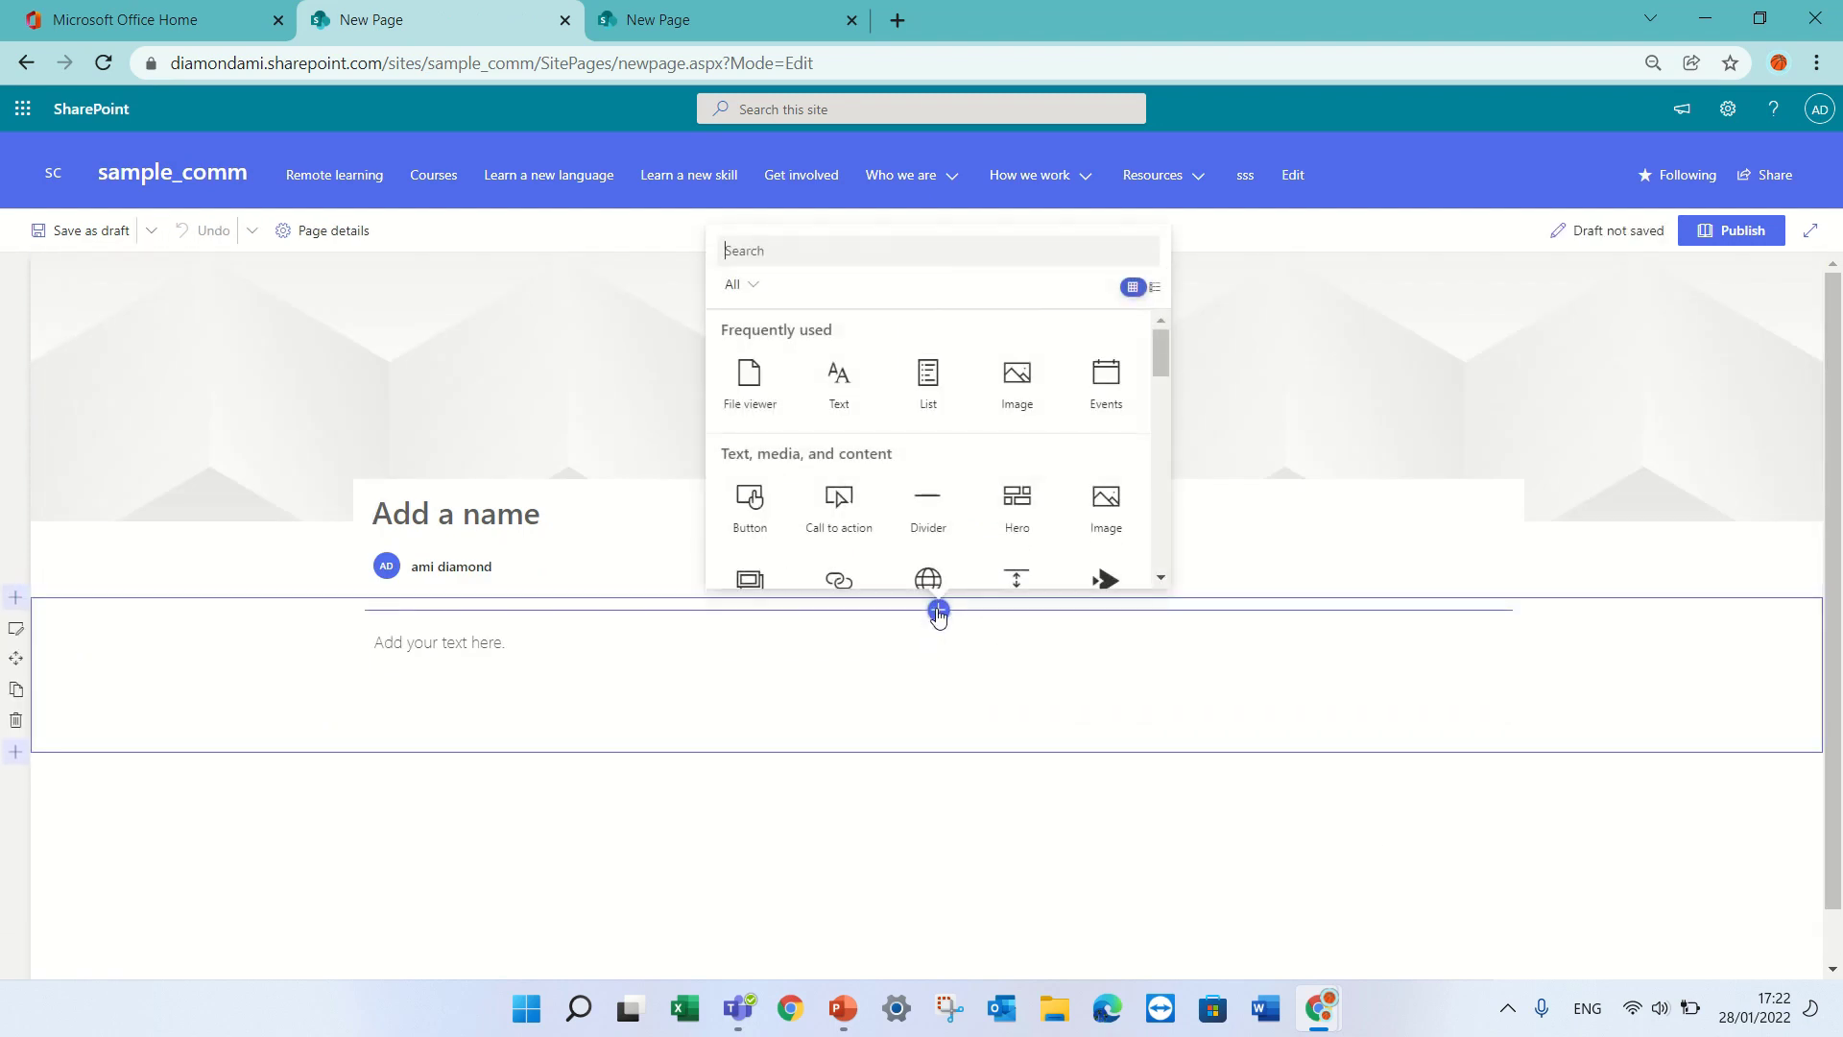
{"action": "left_click", "coordinate": [933, 391]}
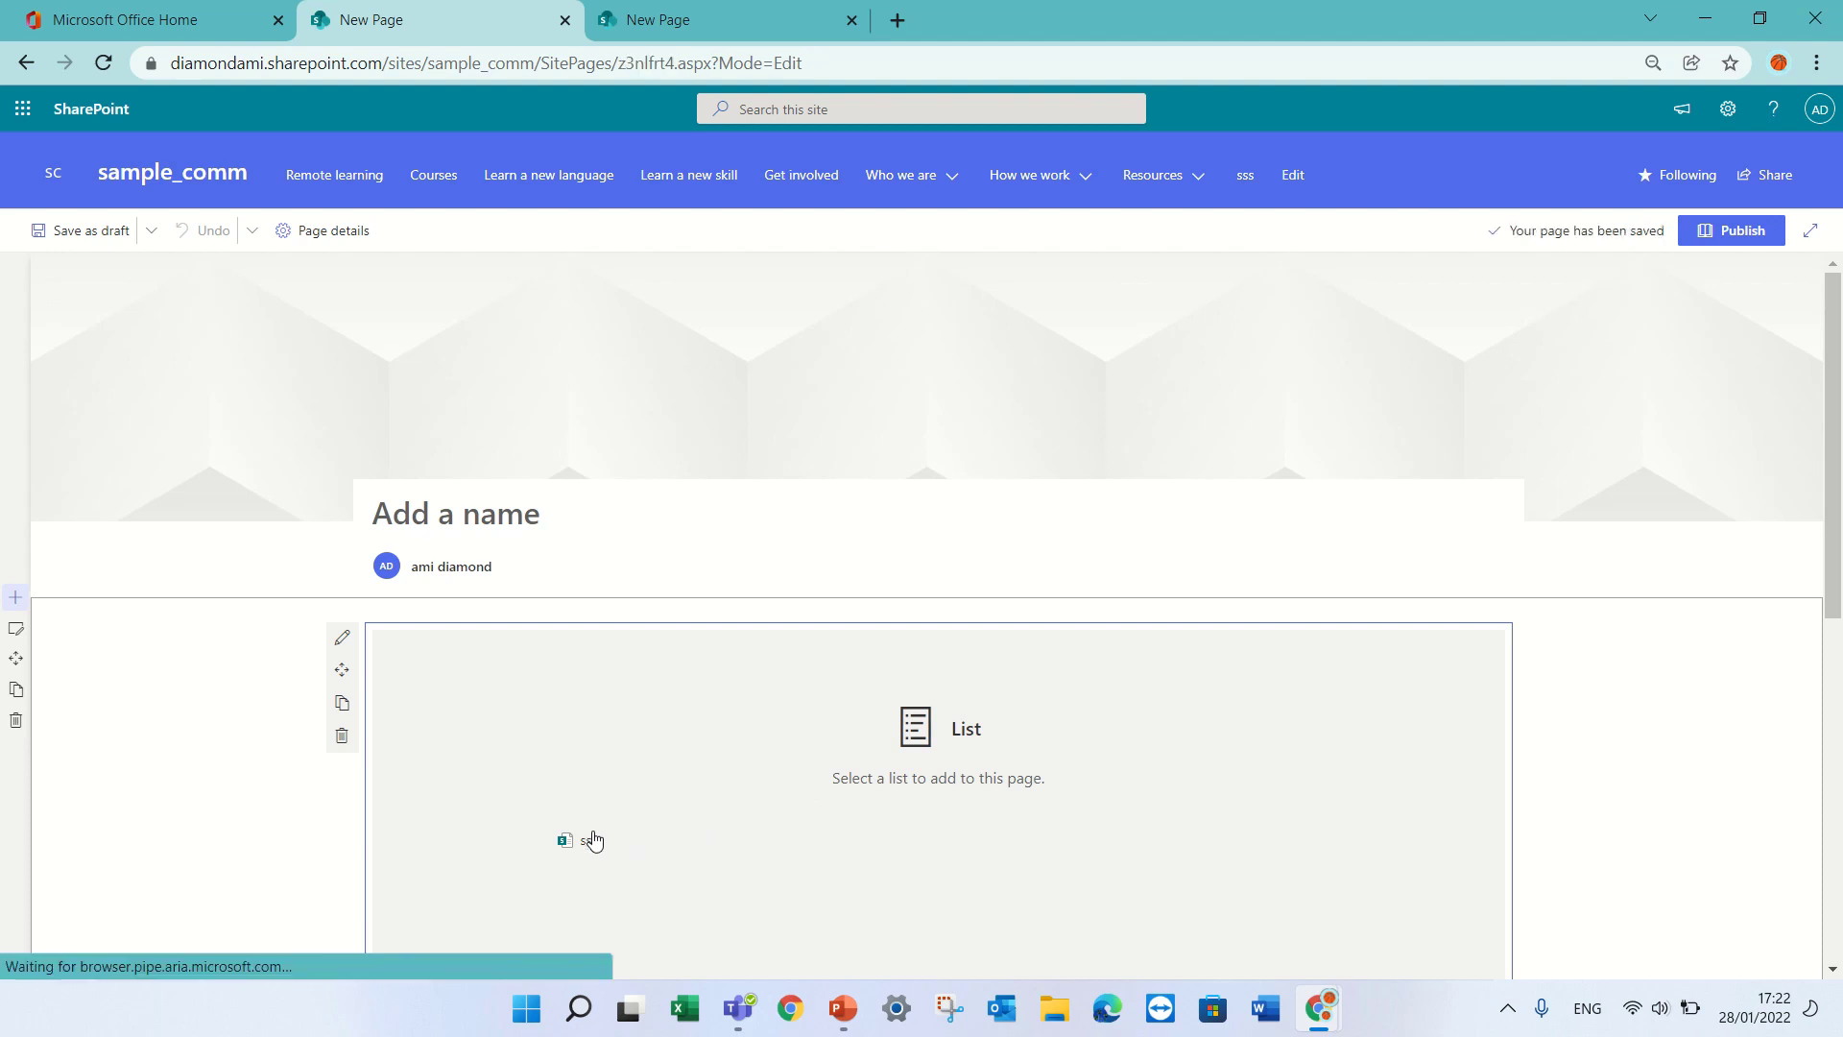
{"action": "left_click", "coordinate": [587, 841]}
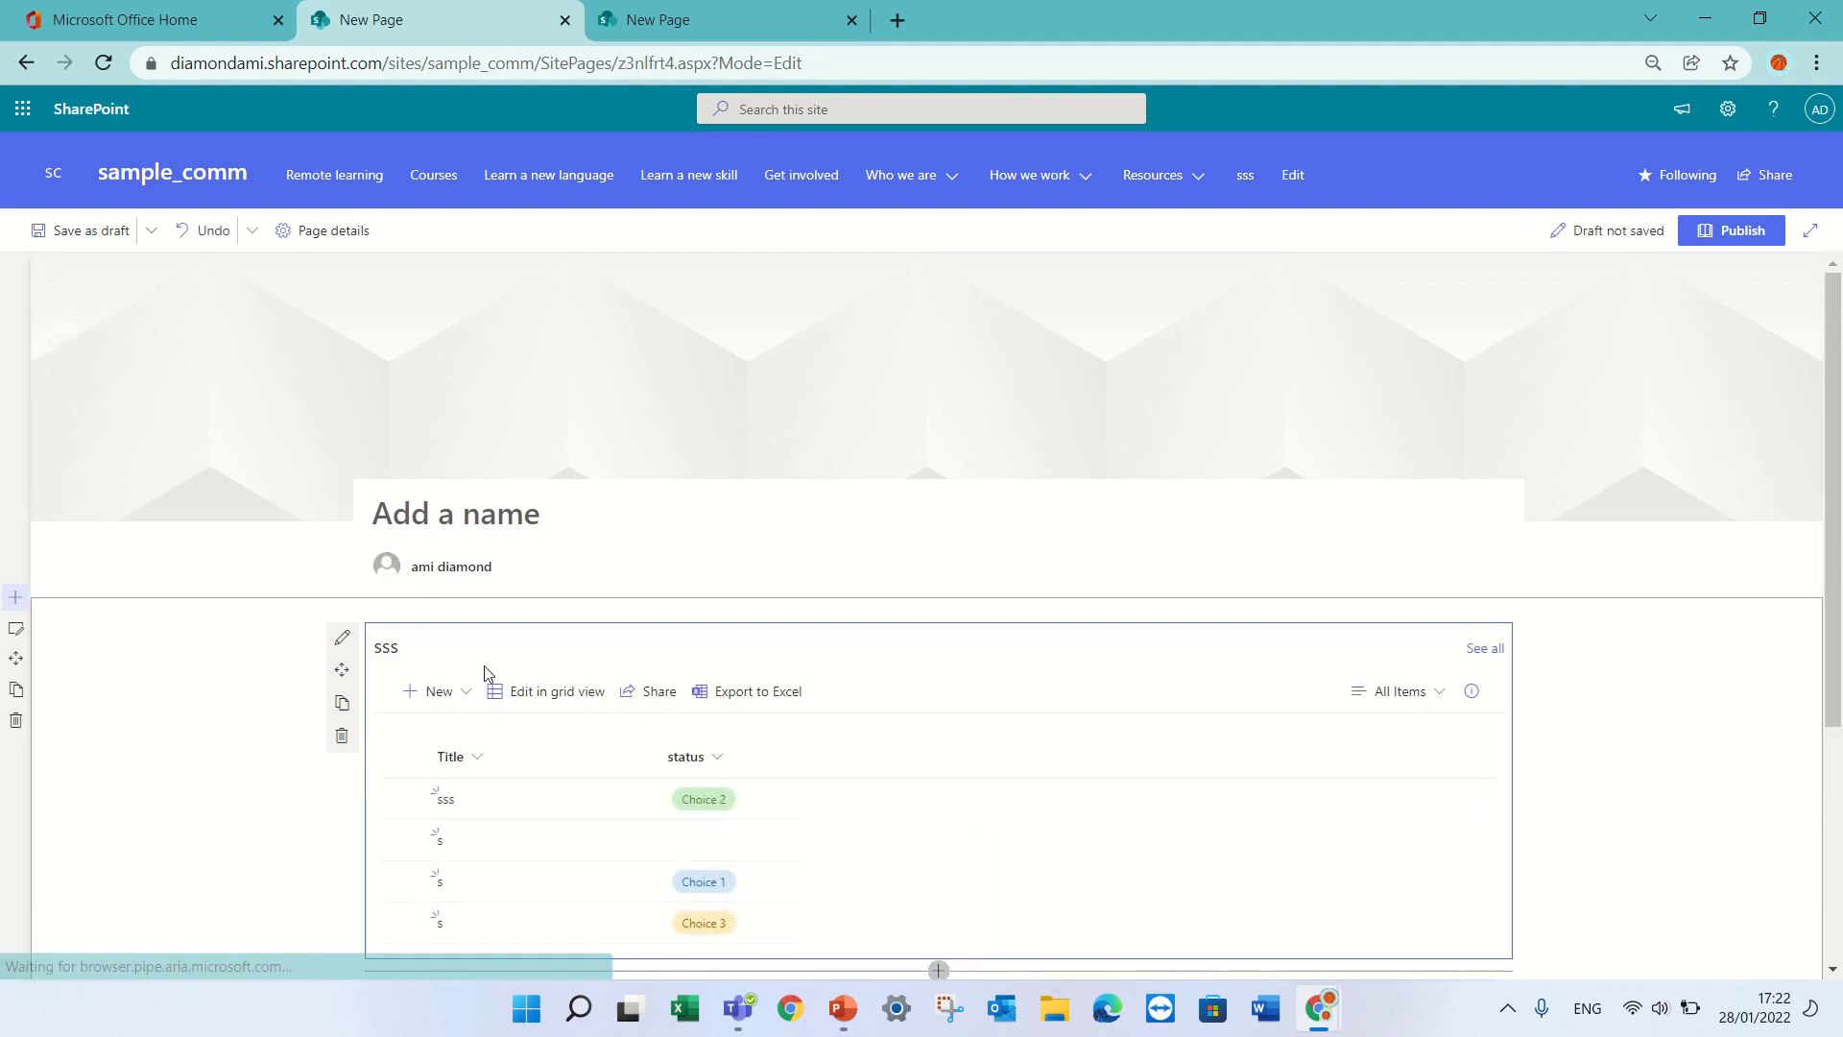
{"action": "left_click", "coordinate": [342, 638]}
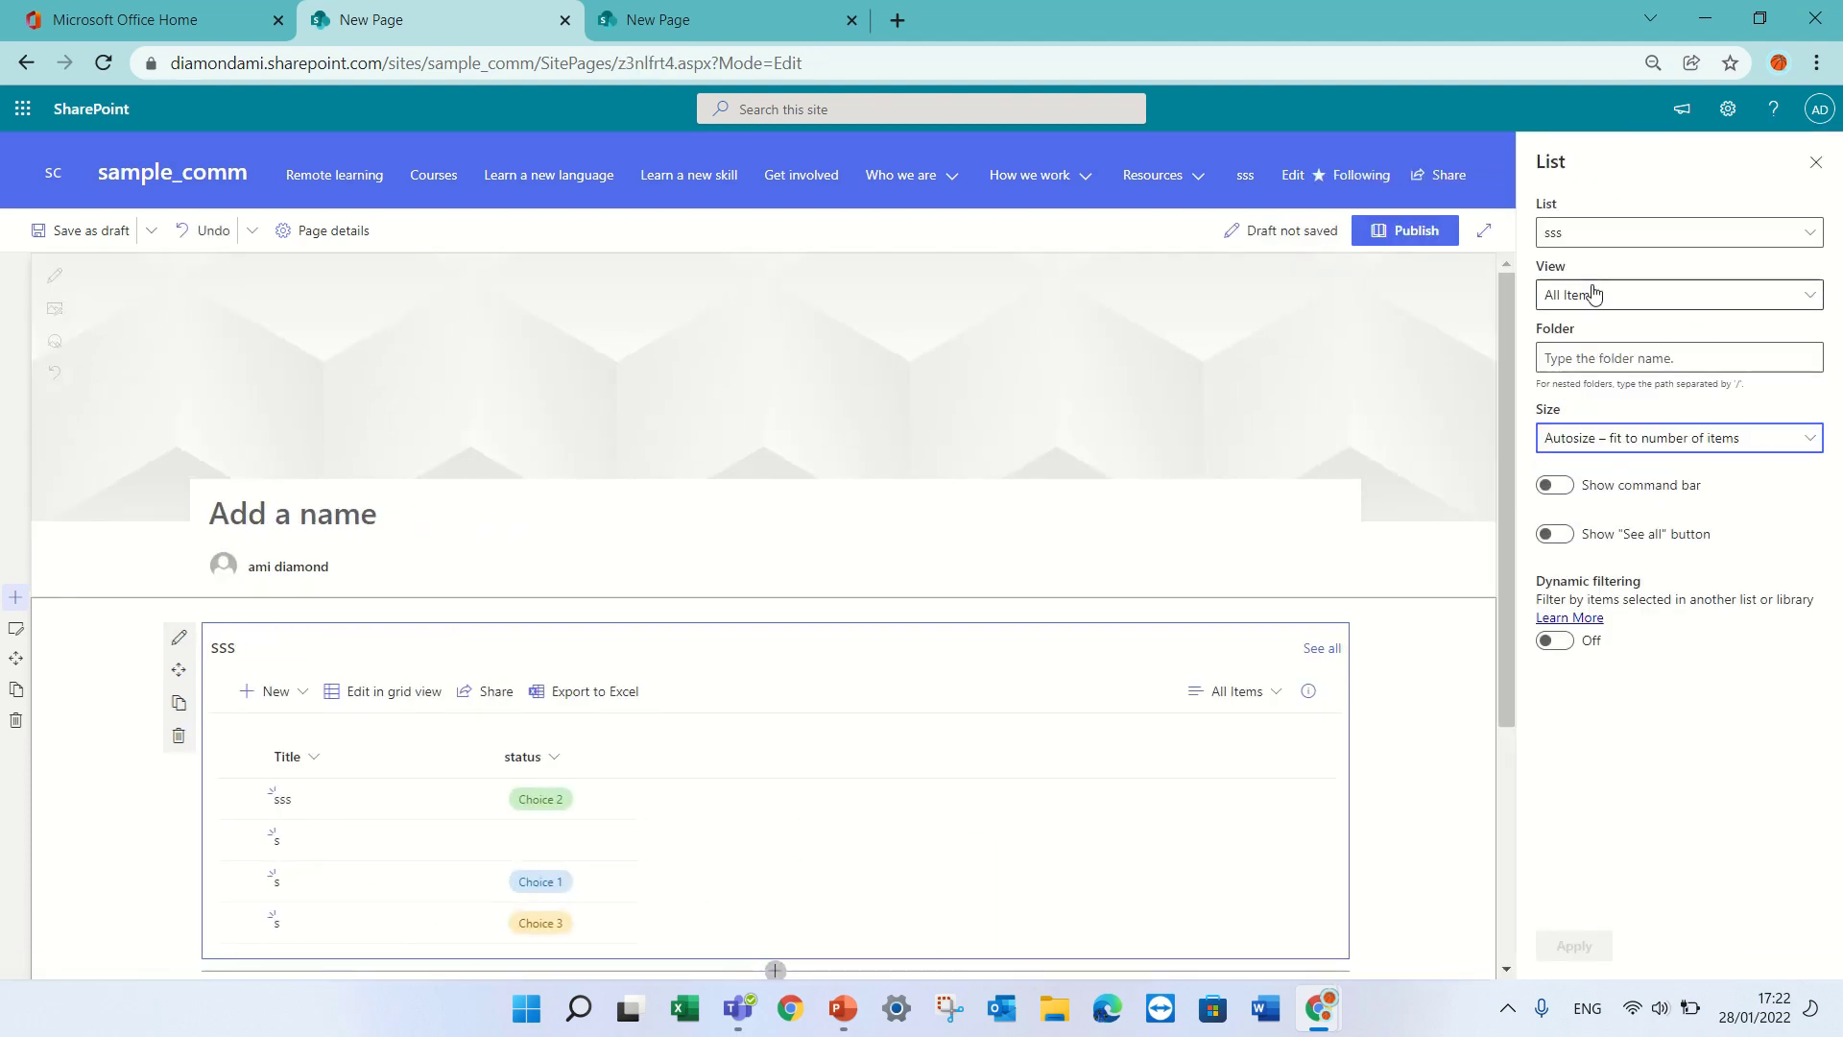
{"action": "left_click", "coordinate": [1605, 301]}
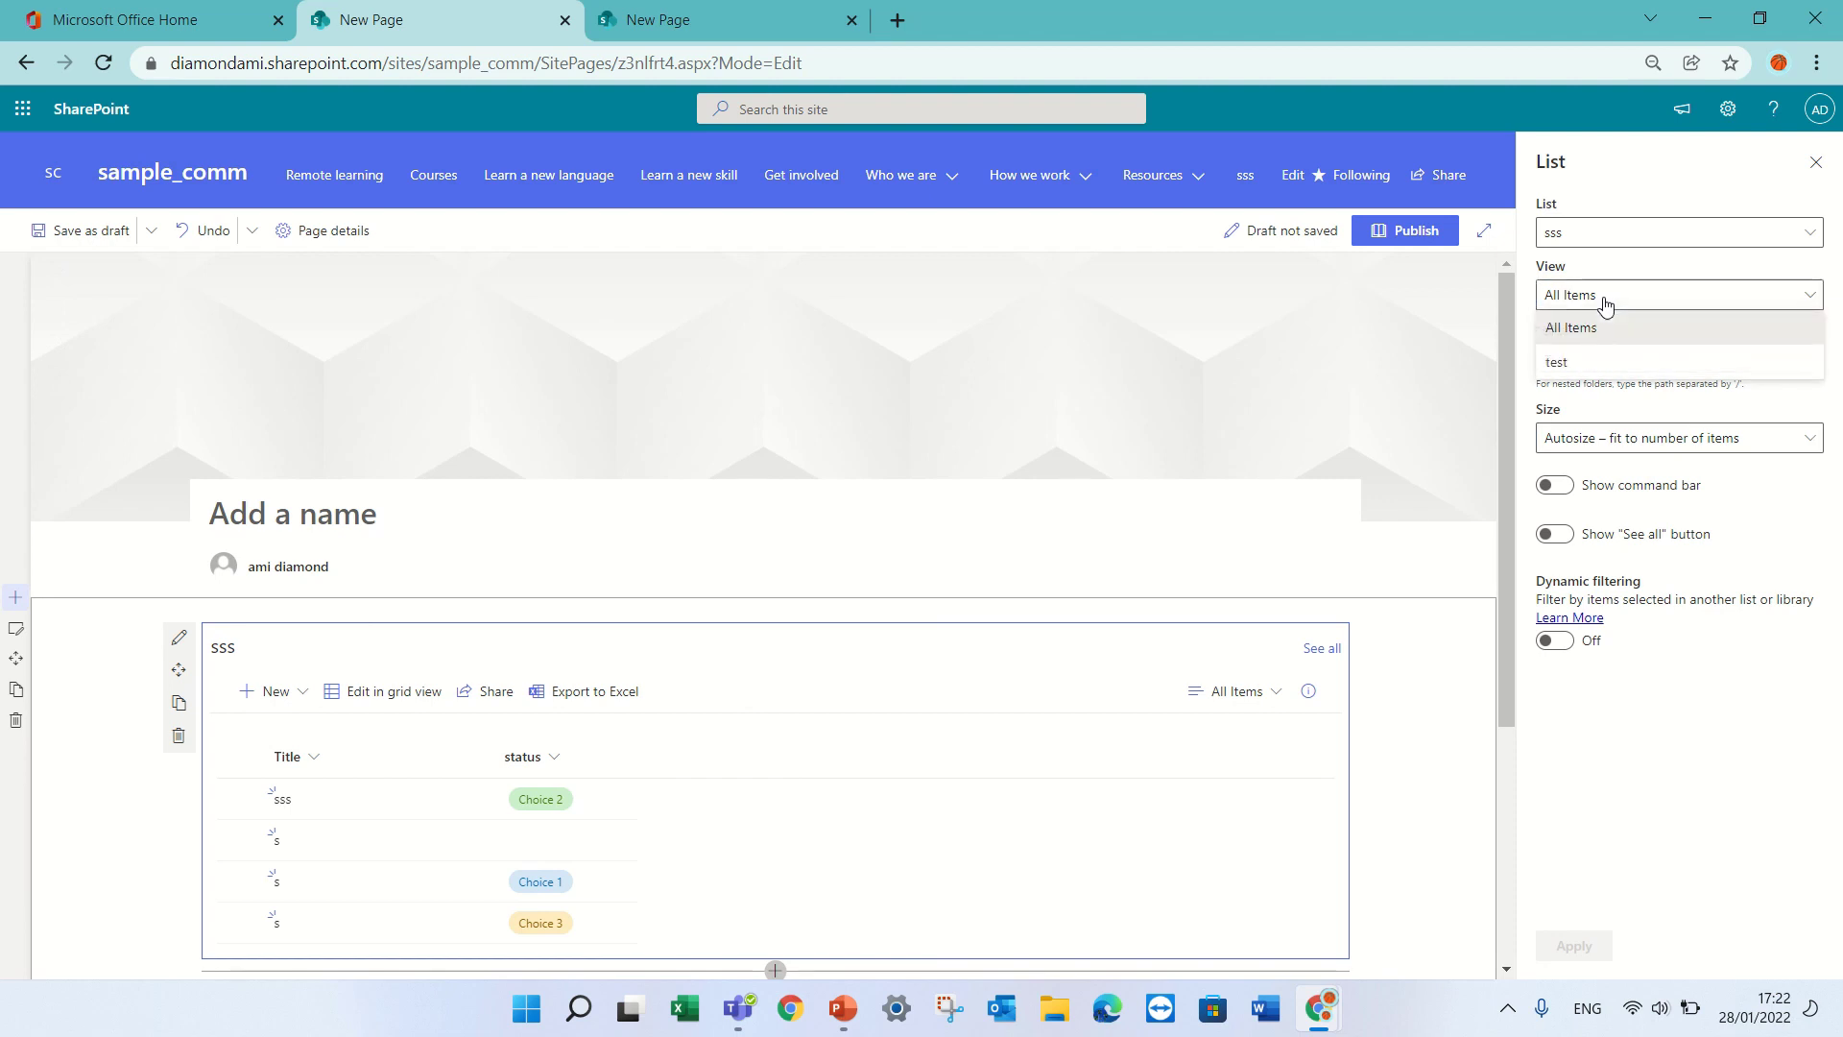
{"action": "left_click", "coordinate": [1580, 361]}
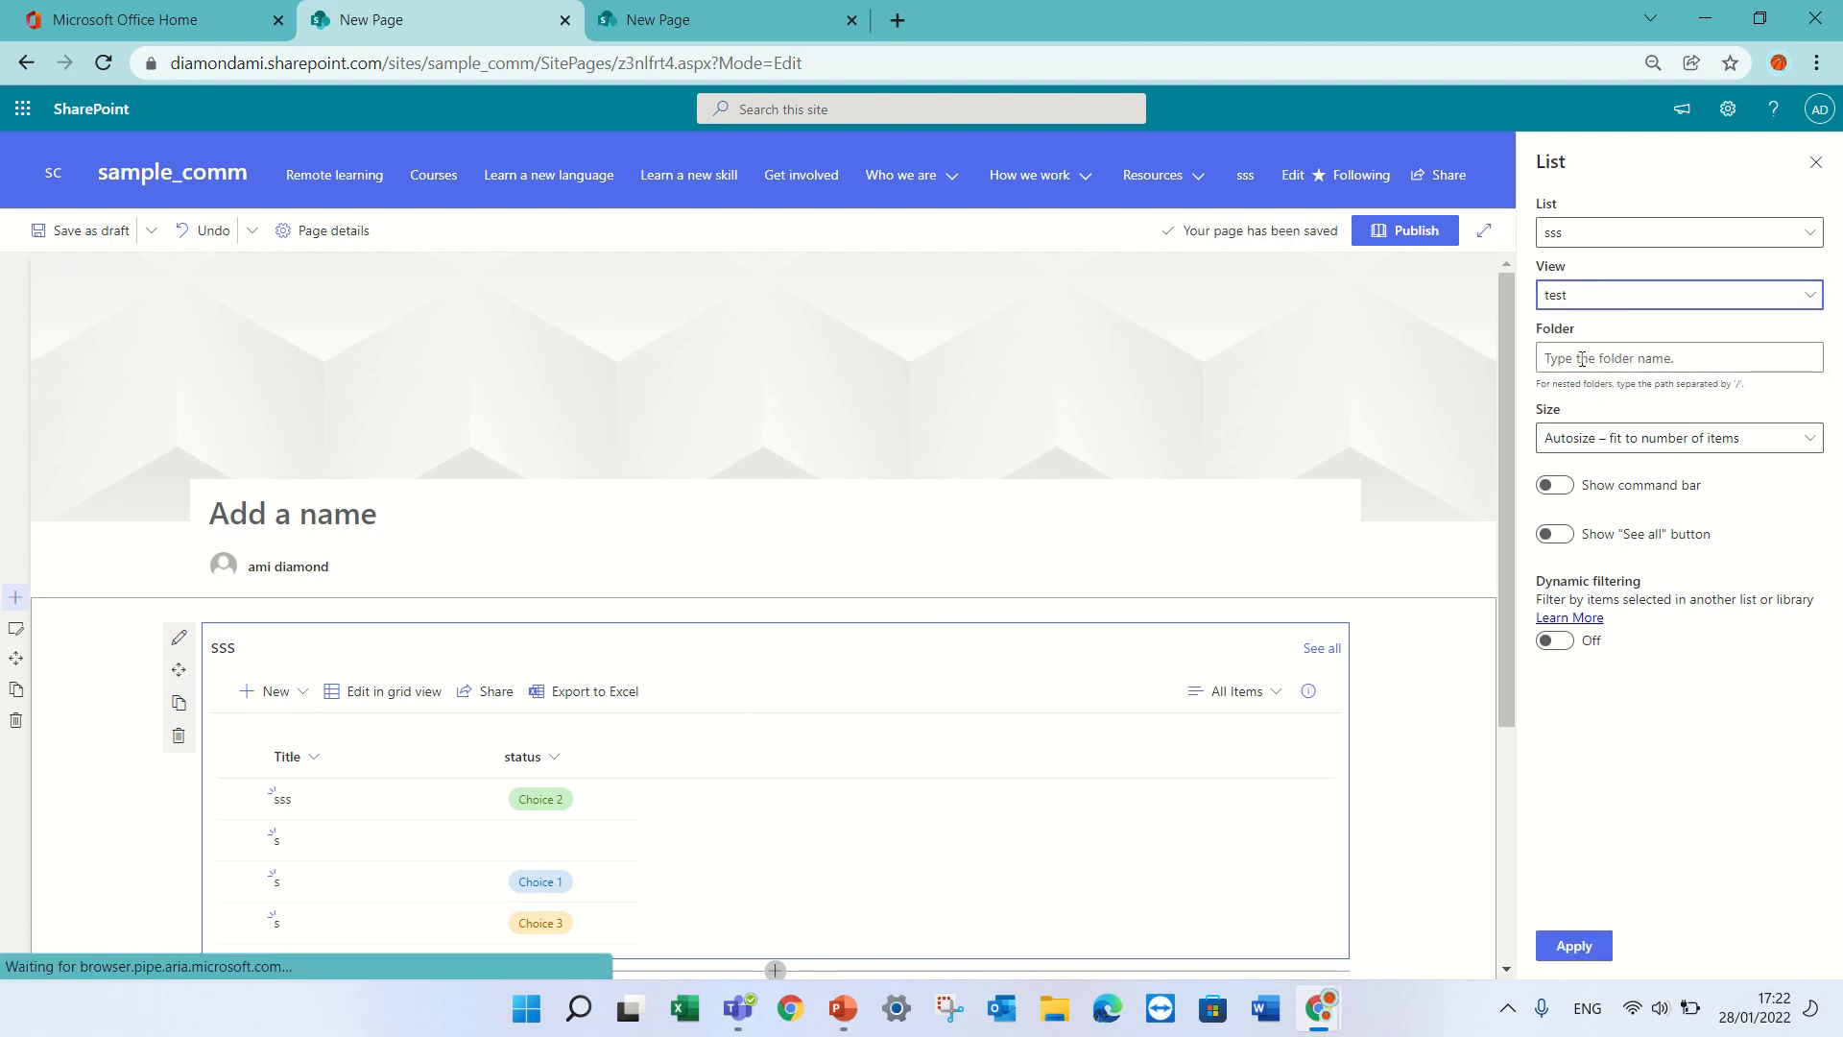
{"action": "left_click", "coordinate": [1584, 948]}
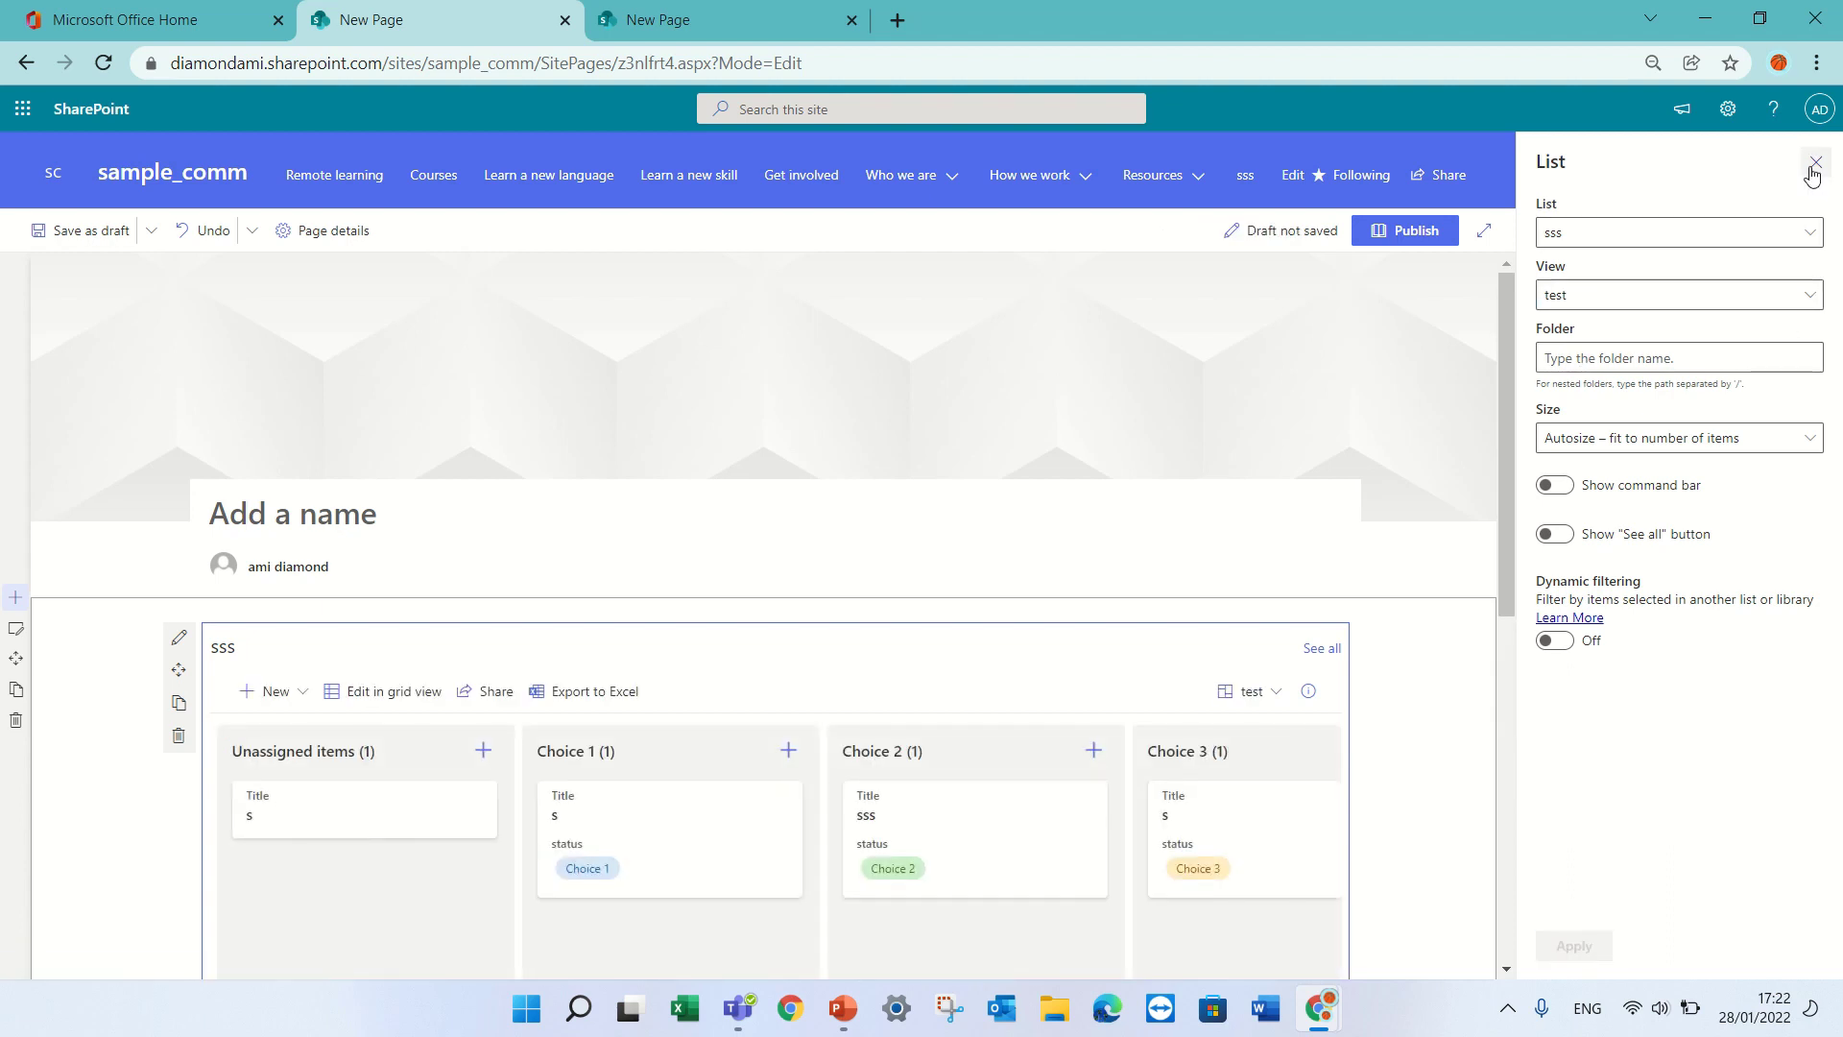
Step: Set the page header image to people-hero-03
{"action": "left_click", "coordinate": [1815, 162]}
{"action": "left_click_drag", "start_coordinate": [1835, 376], "coordinate": [1817, 422]}
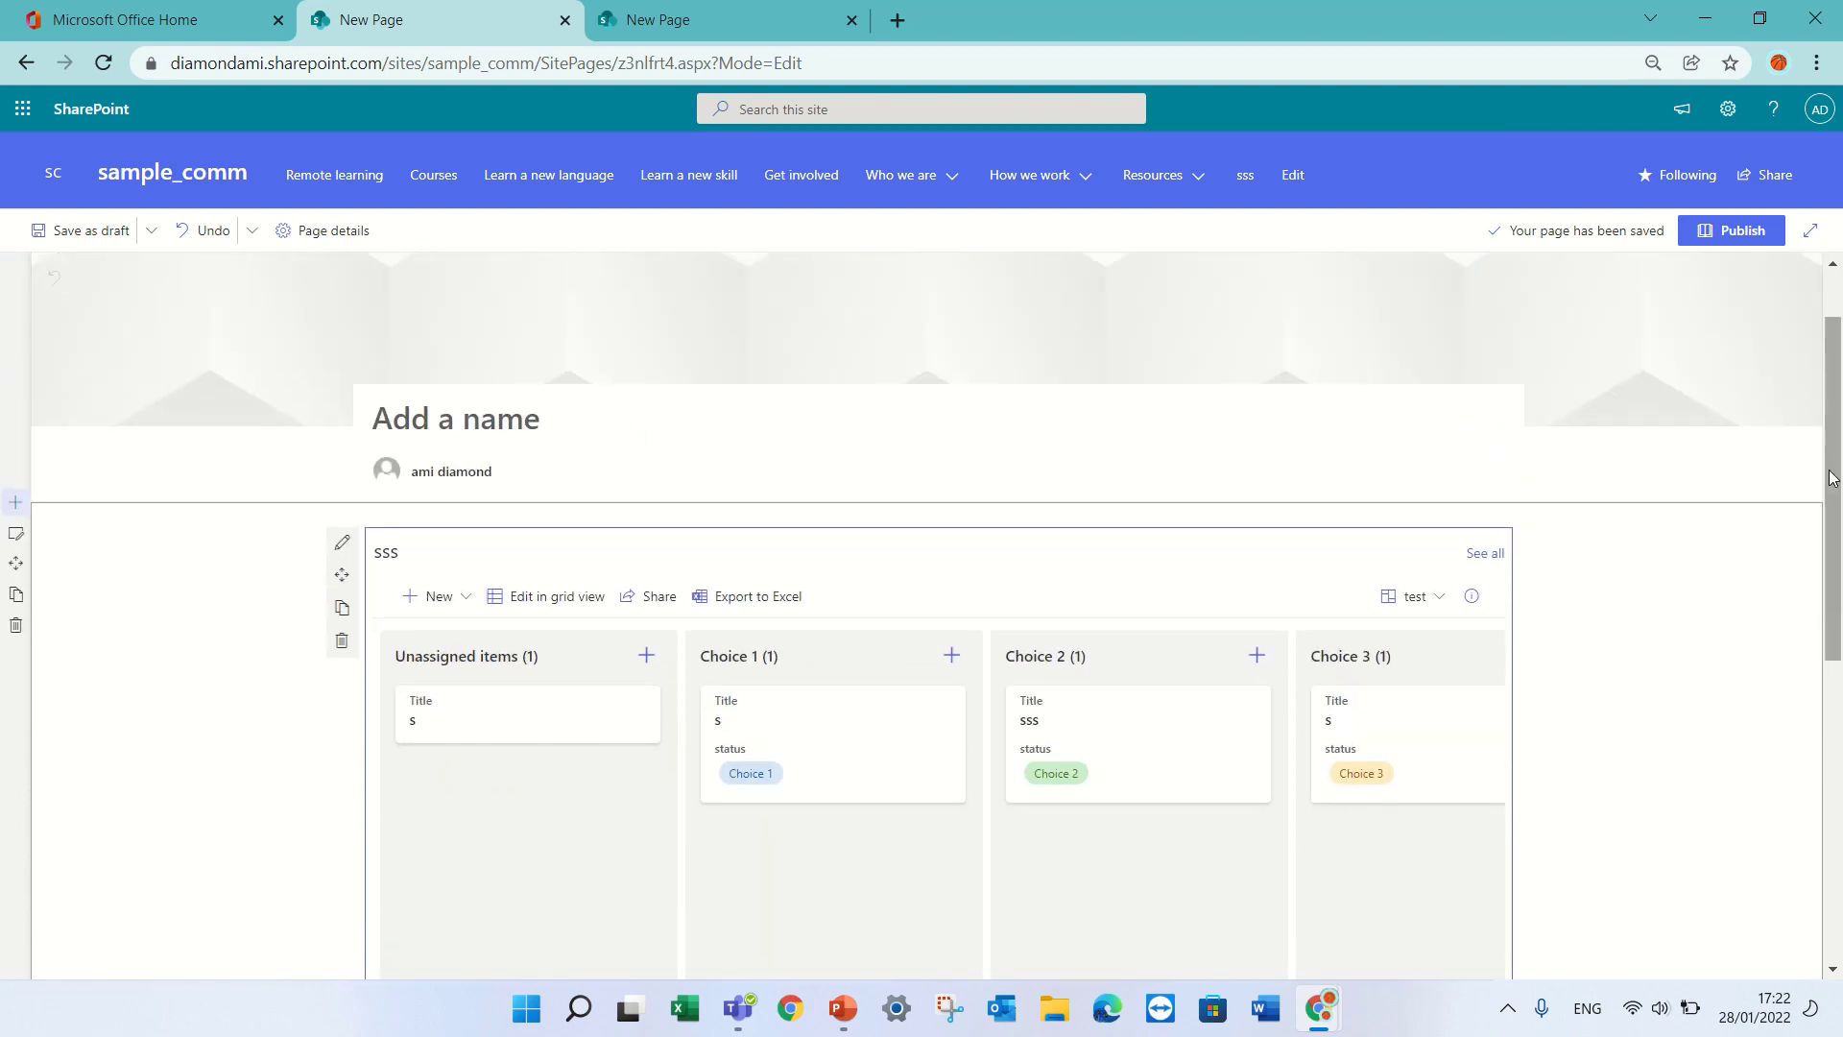
{"action": "scroll", "coordinate": [1225, 362], "scroll_direction": "up", "scroll_amount": 1}
{"action": "left_click", "coordinate": [54, 324]}
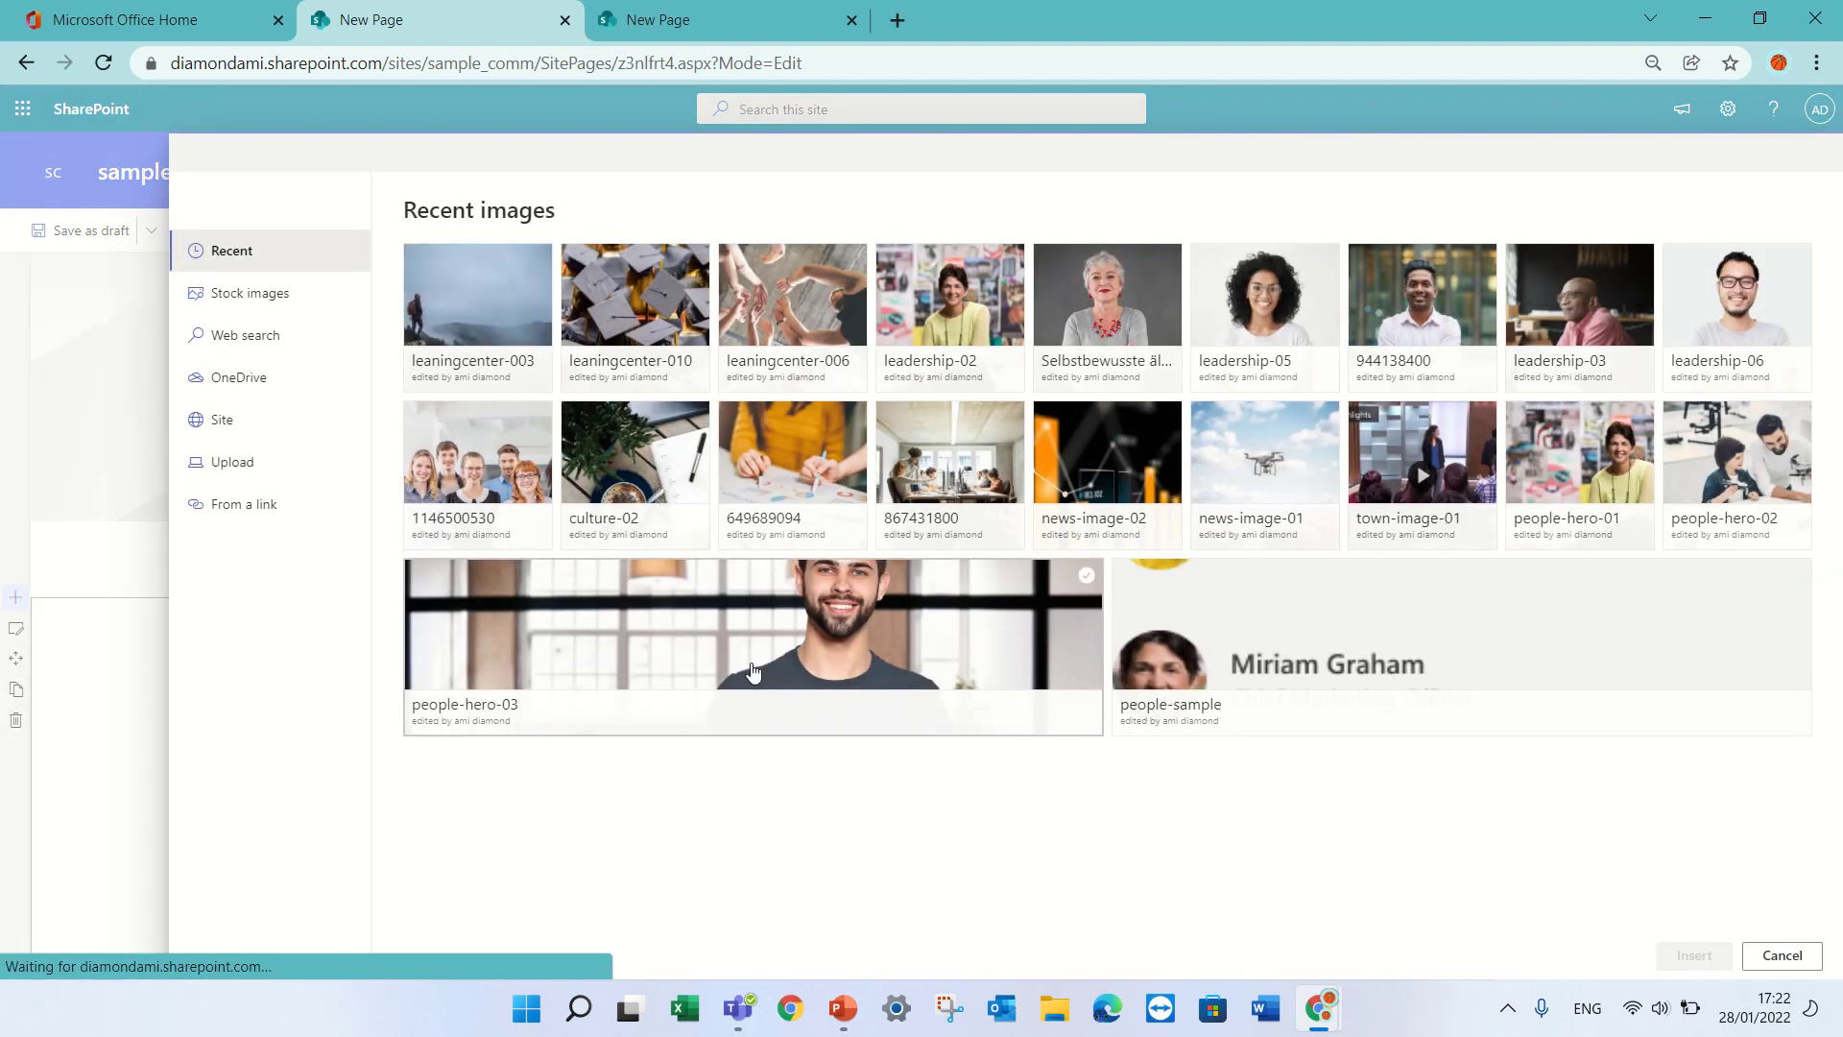
{"action": "left_click", "coordinate": [750, 674]}
{"action": "left_click", "coordinate": [1691, 956]}
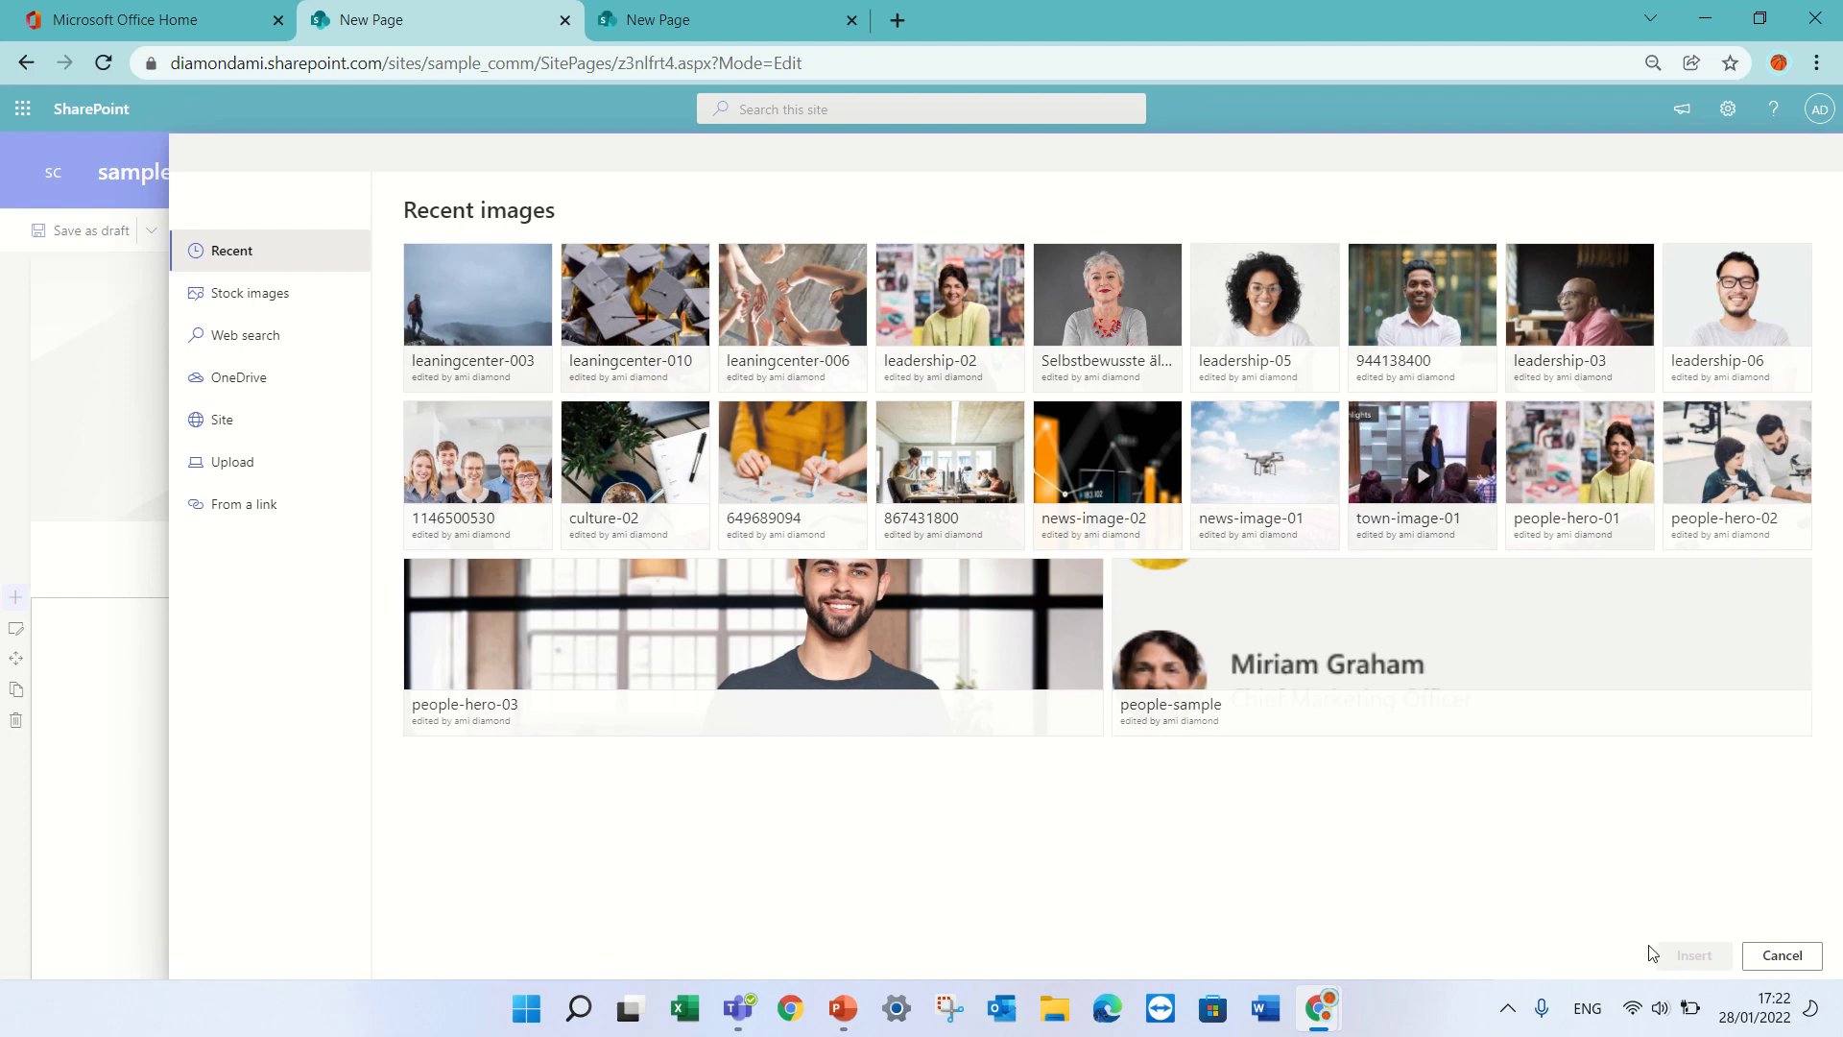
{"action": "left_click", "coordinate": [938, 642]}
{"action": "left_click", "coordinate": [1697, 956]}
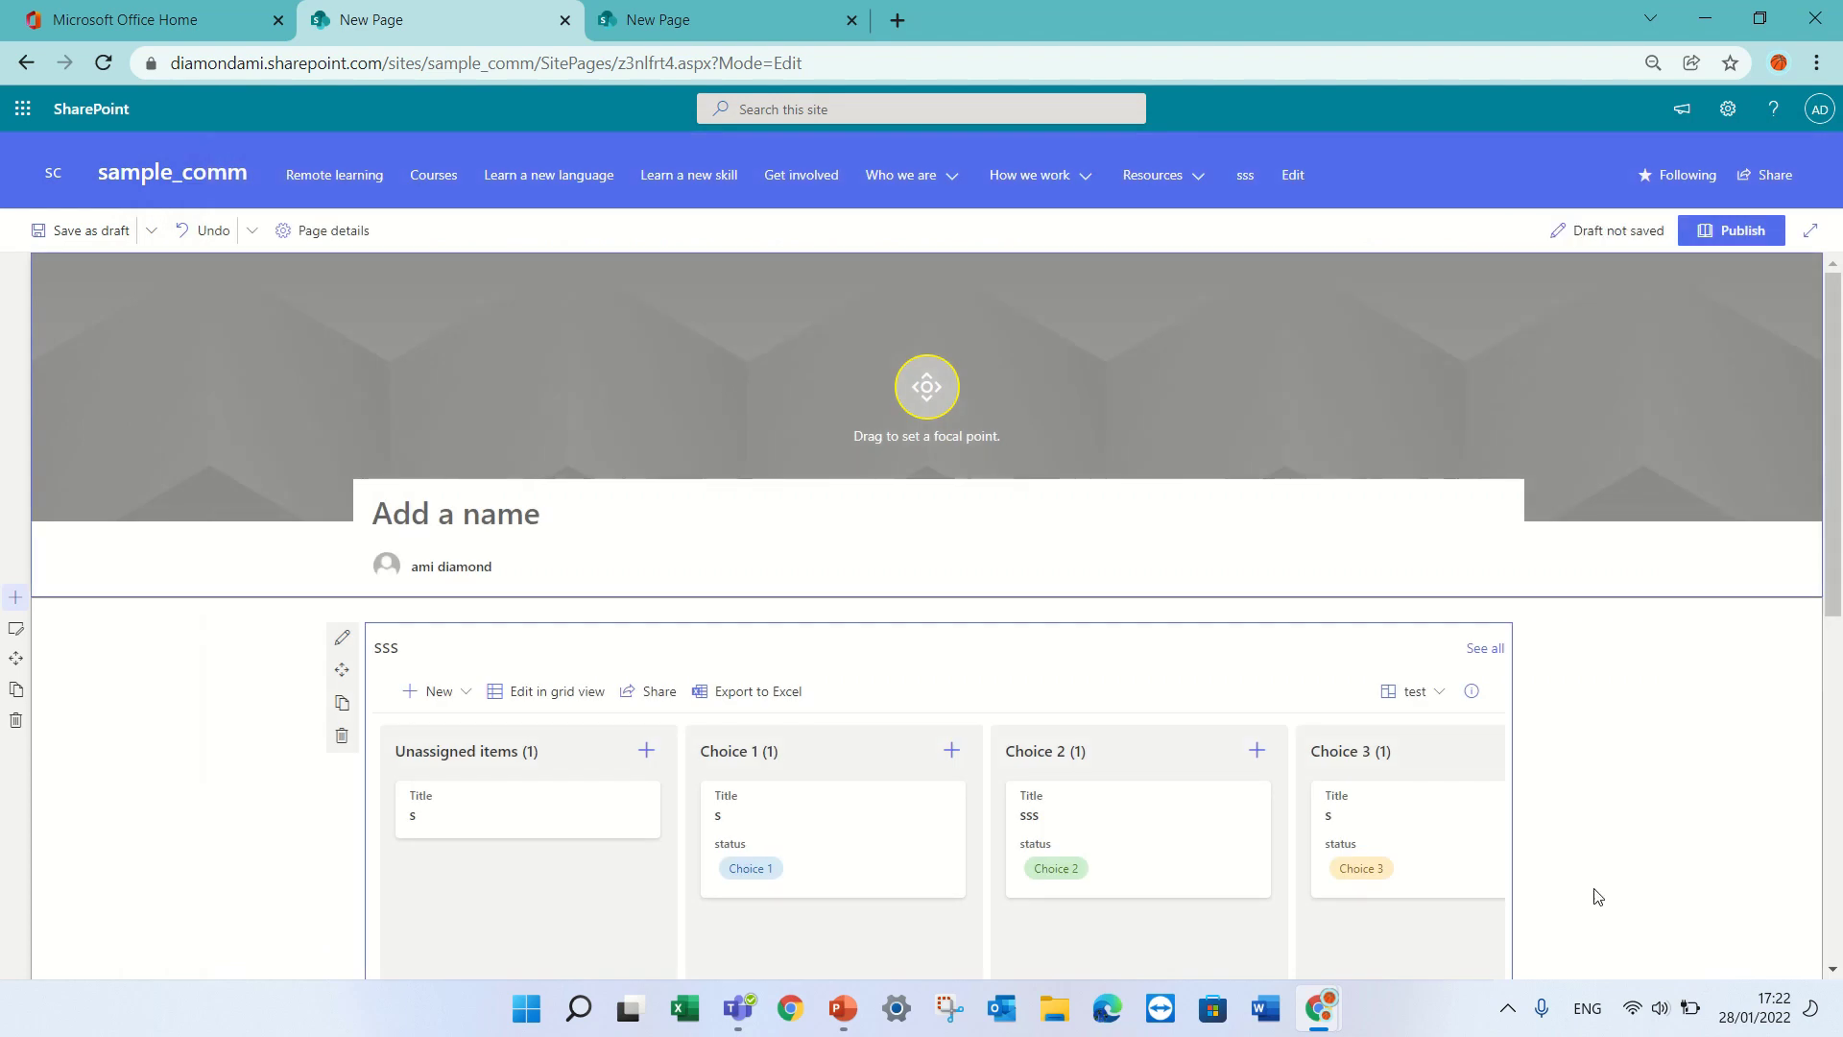
Step: Try publishing, dismiss the blank-name error, and enter the page title 'test'
{"action": "left_click", "coordinate": [1740, 229]}
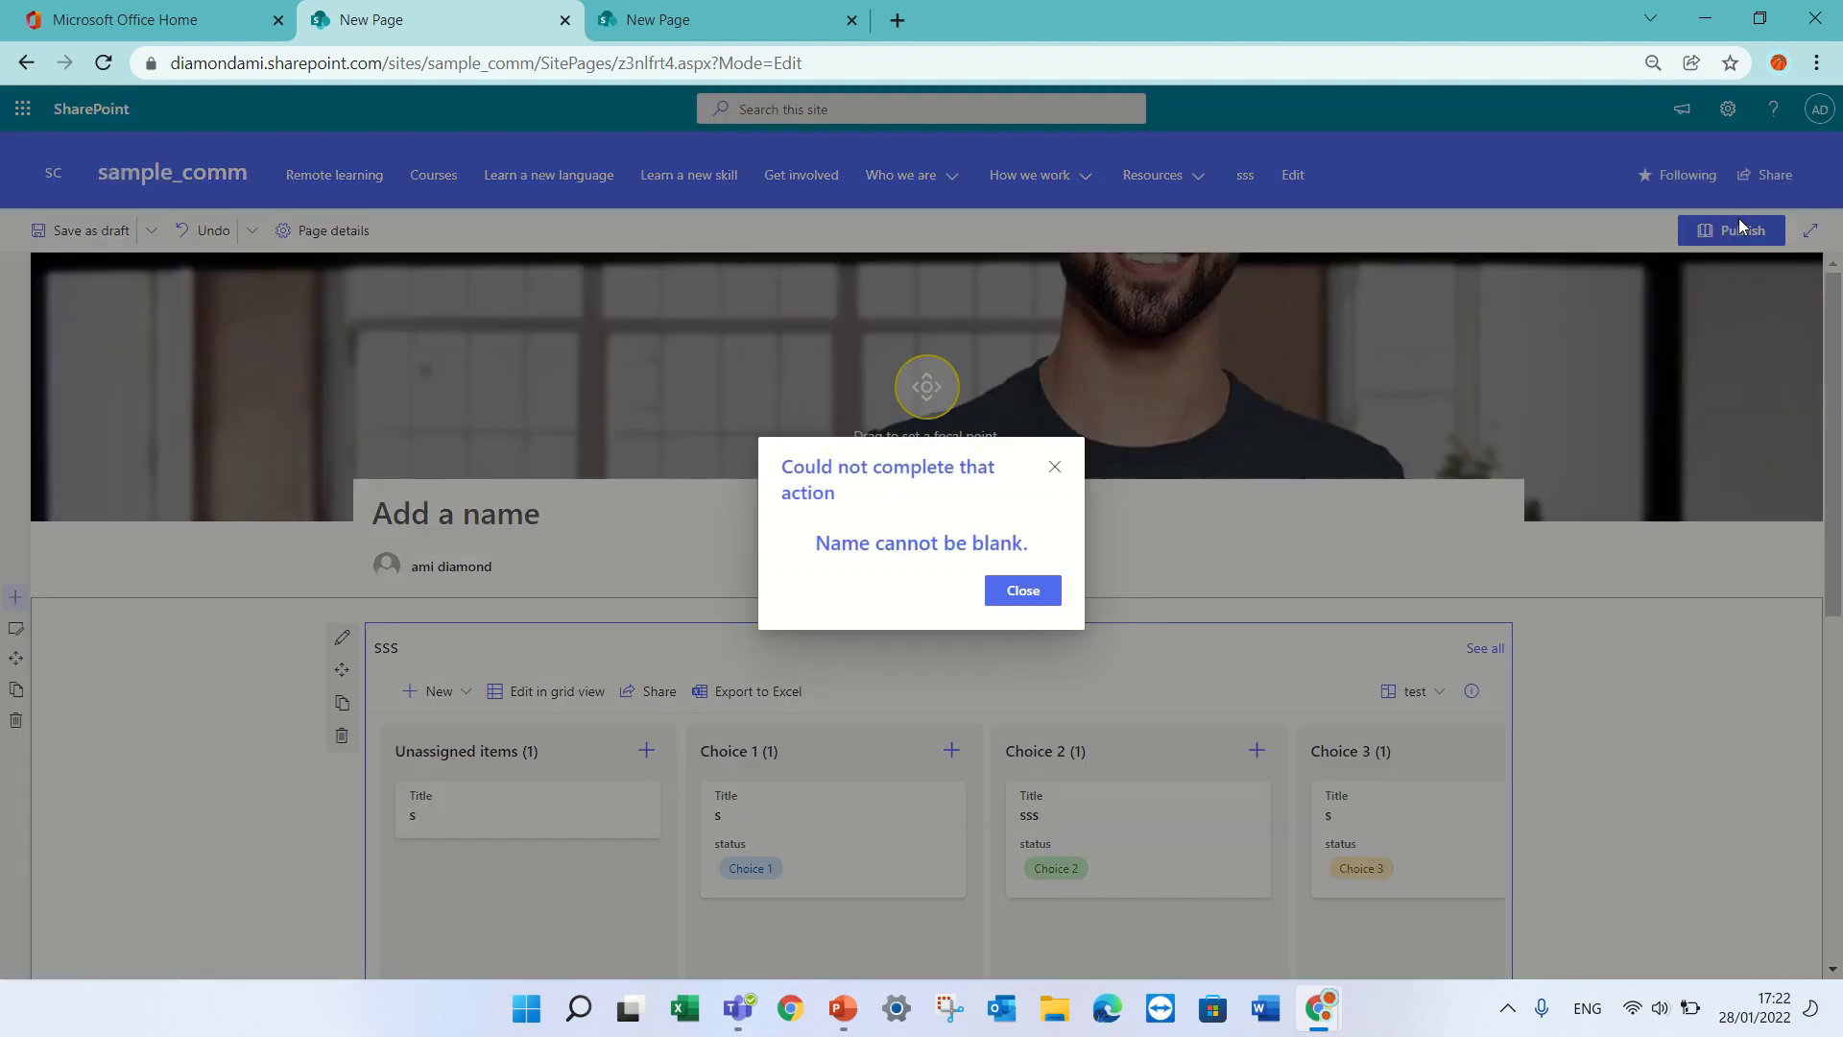
{"action": "left_click", "coordinate": [1023, 589]}
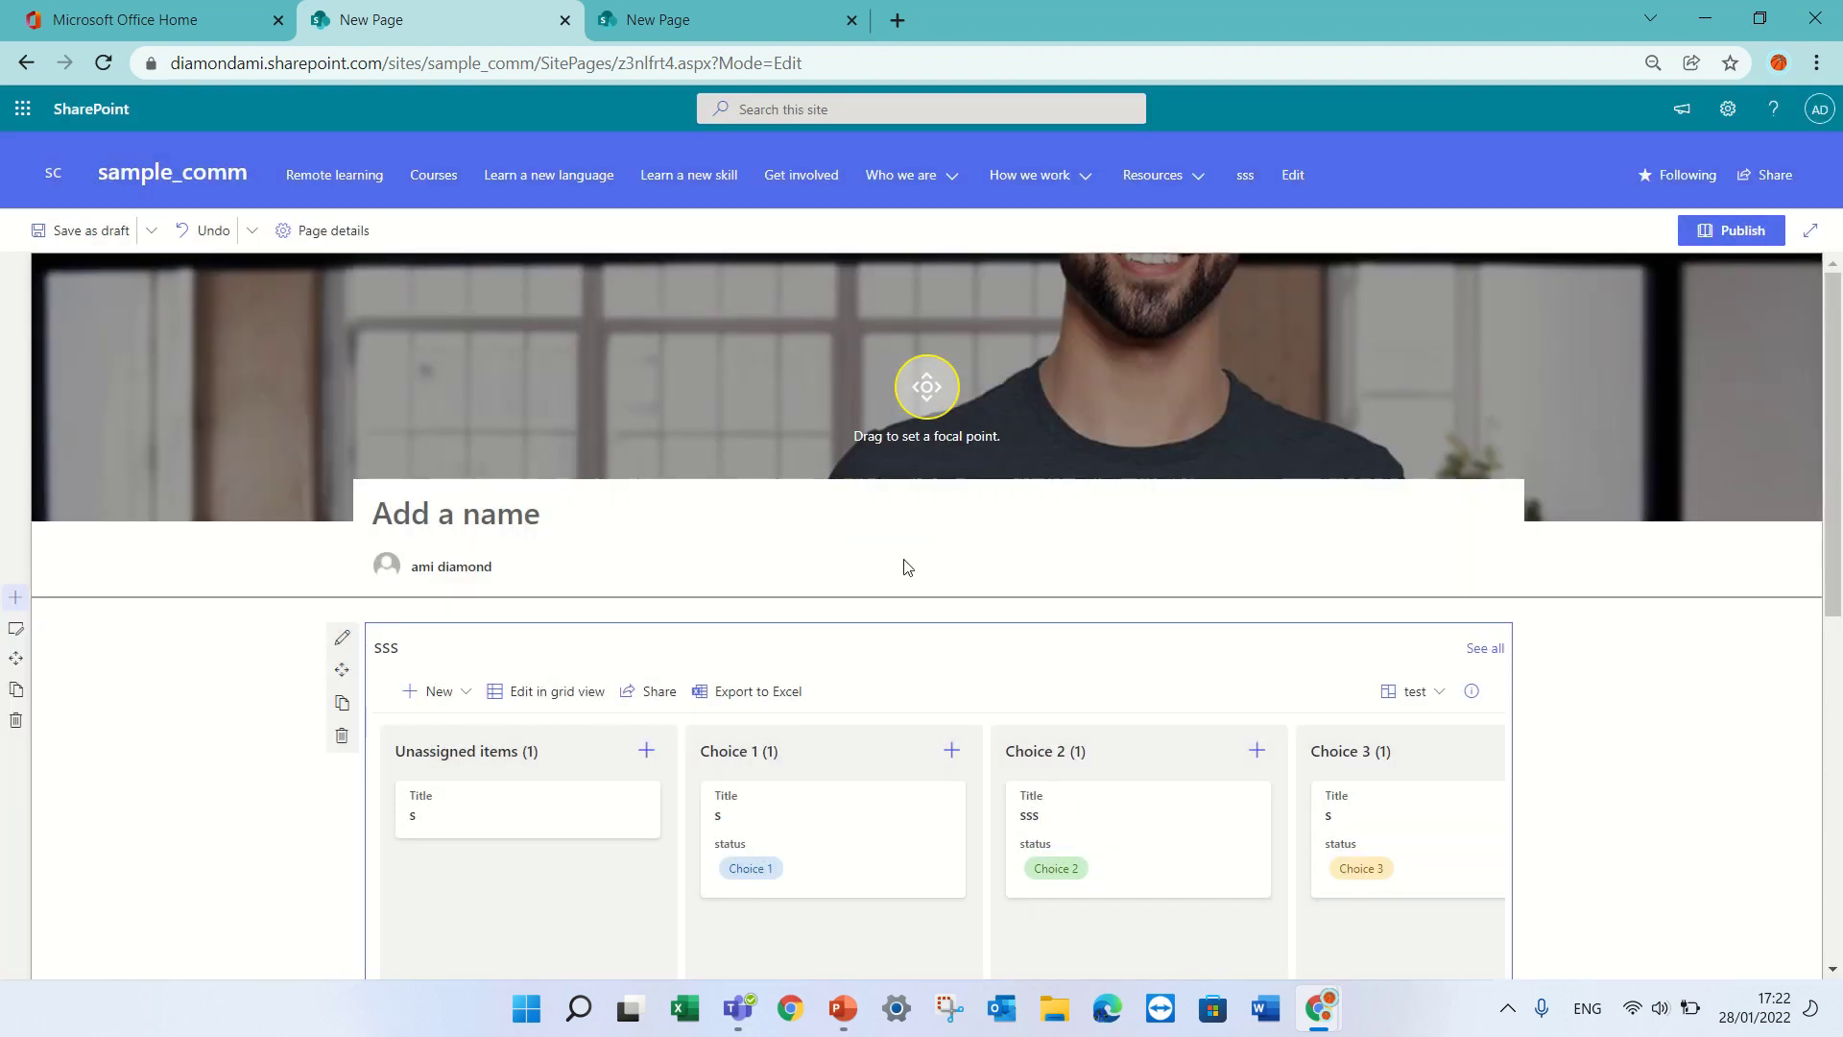
{"action": "left_click", "coordinate": [390, 503]}
{"action": "type", "text": "test"}
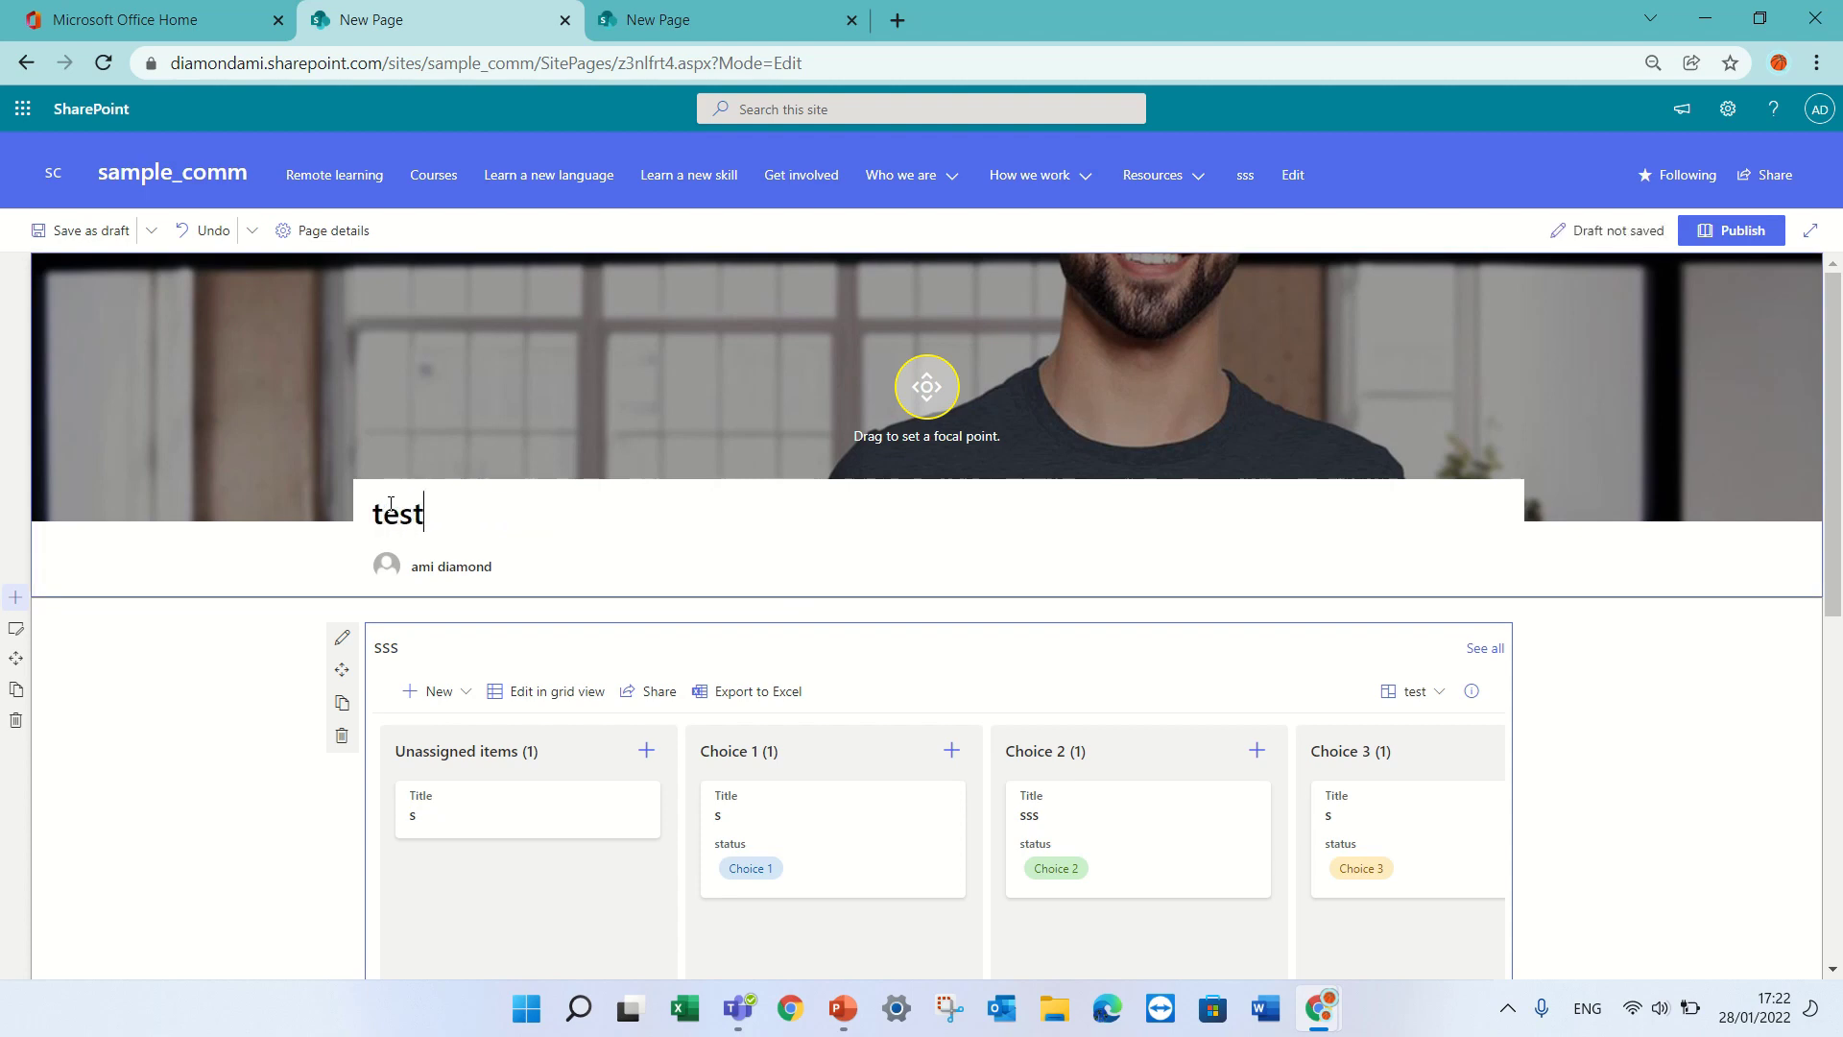
Step: Publish the page titled test and scroll down to its board
{"action": "left_click", "coordinate": [1733, 232]}
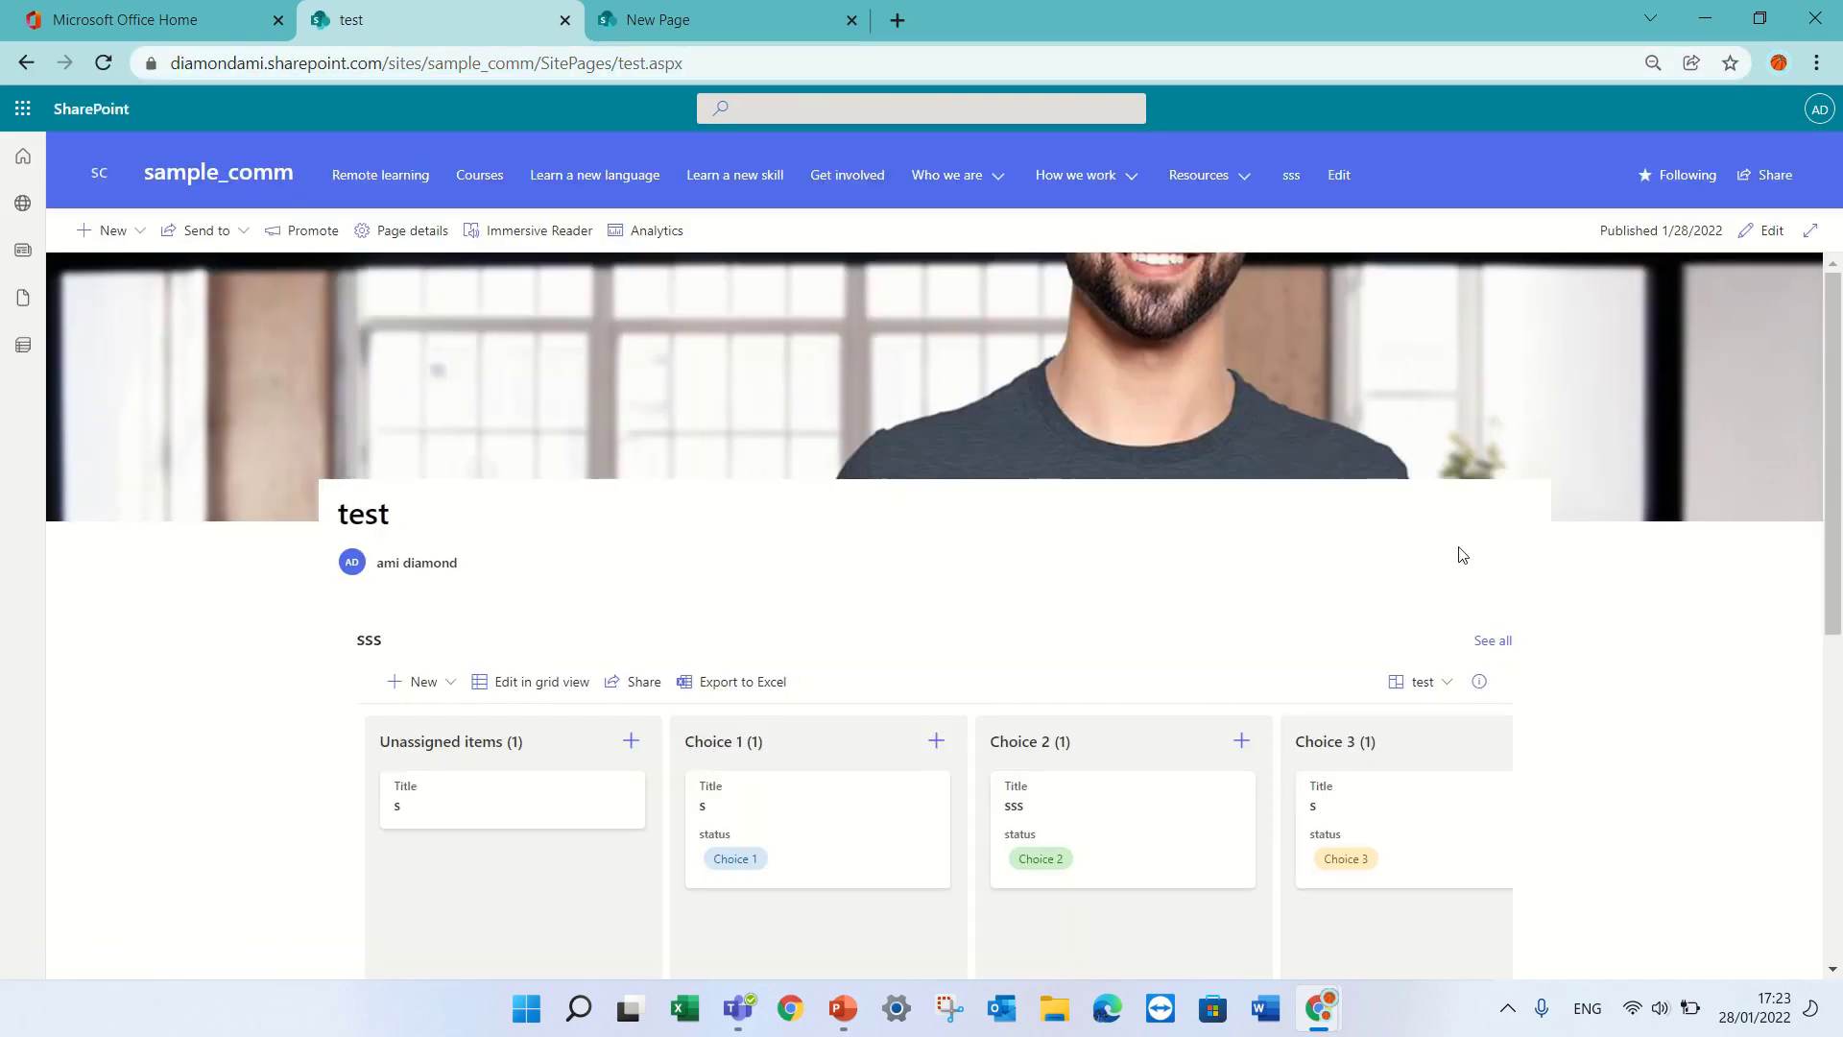
{"action": "left_click_drag", "start_coordinate": [1833, 440], "coordinate": [1838, 535]}
{"action": "scroll", "coordinate": [1838, 535], "scroll_direction": "down", "scroll_amount": 1}
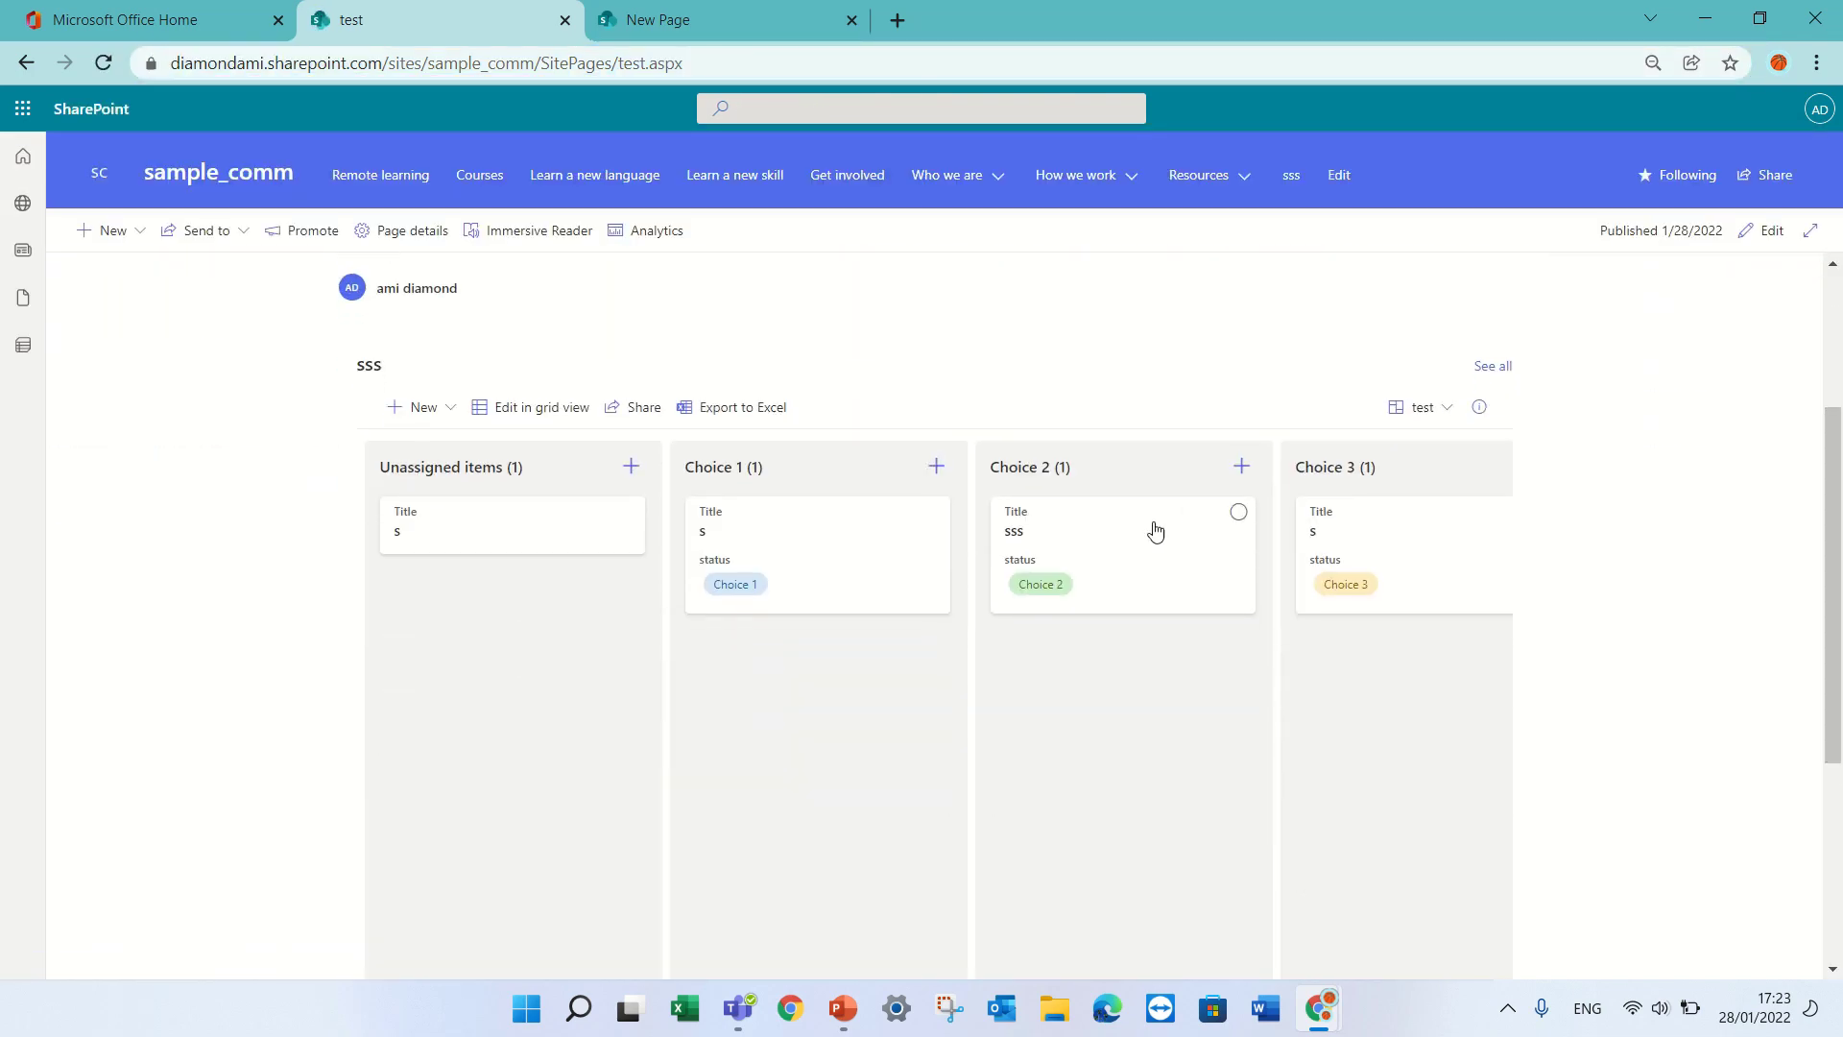
Step: Move the sss card to Choice 1 and the s card from Choice 3 to Choice 2, then select the page address
{"action": "left_click_drag", "start_coordinate": [1151, 530], "coordinate": [845, 676]}
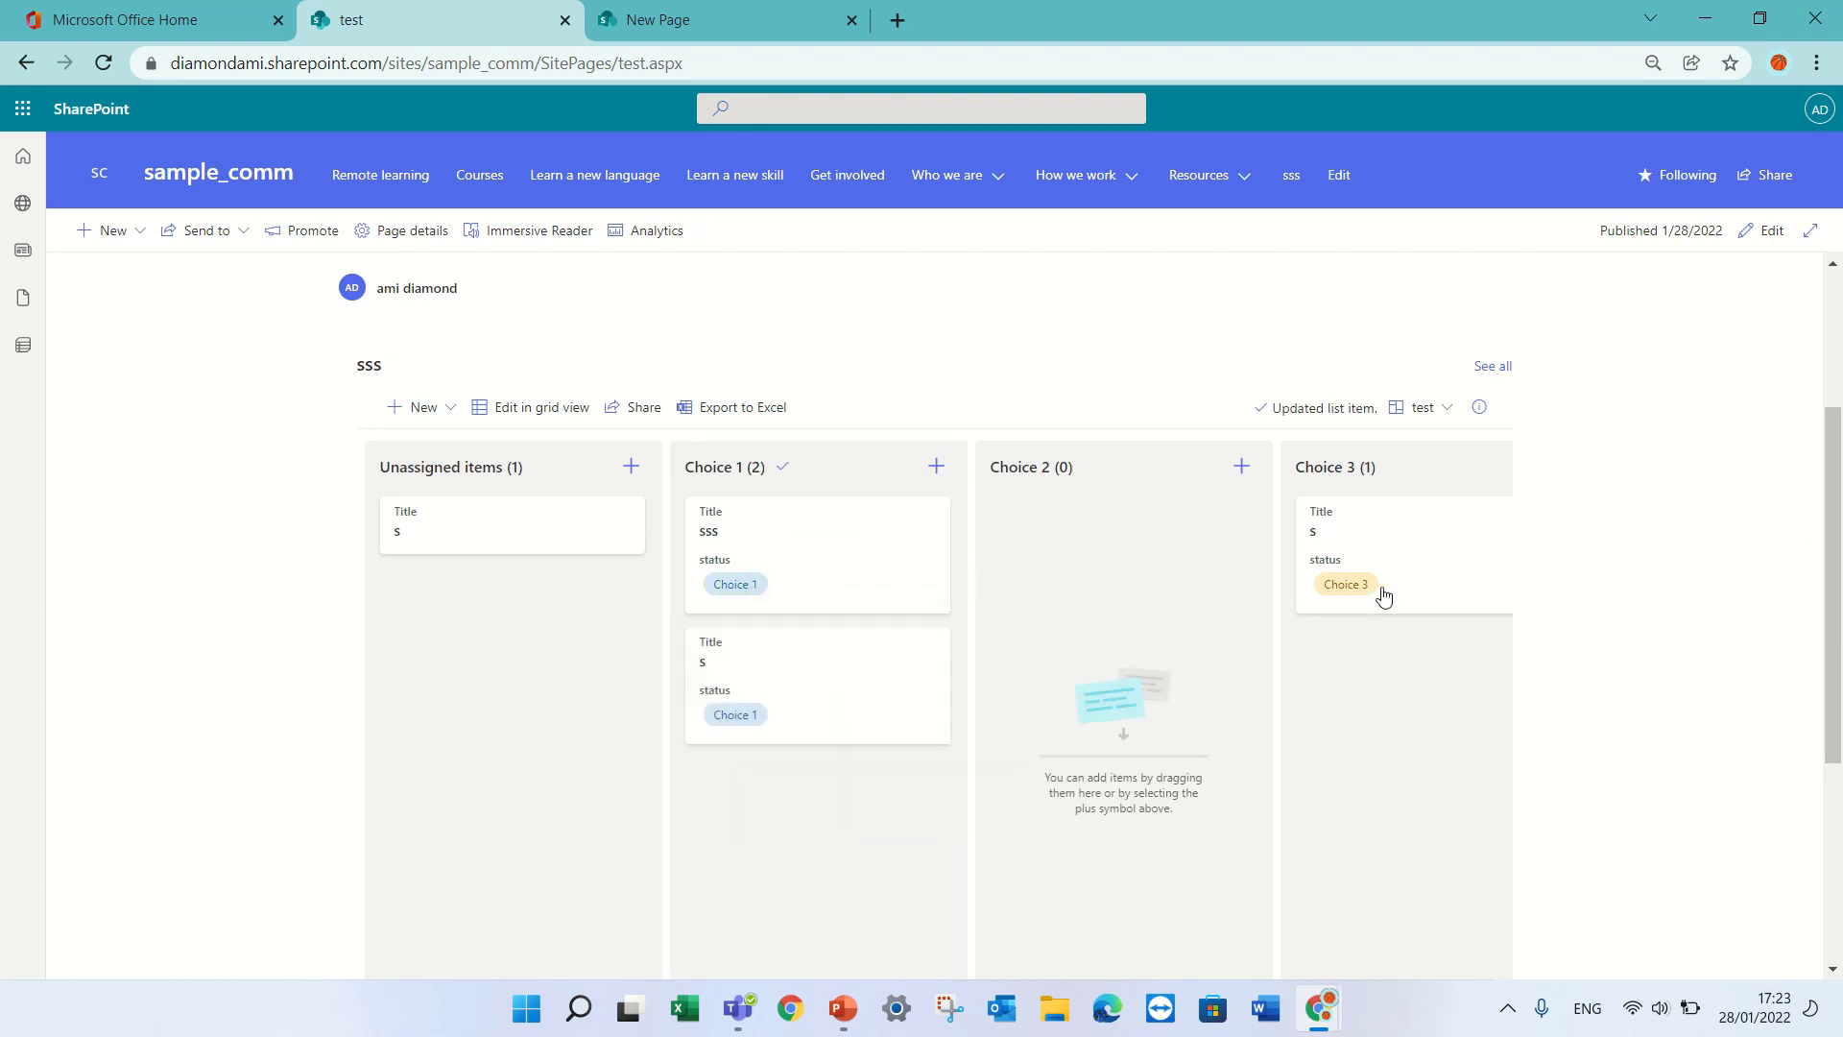
{"action": "left_click_drag", "start_coordinate": [1394, 580], "coordinate": [1053, 607]}
{"action": "left_click_drag", "start_coordinate": [428, 551], "coordinate": [526, 666]}
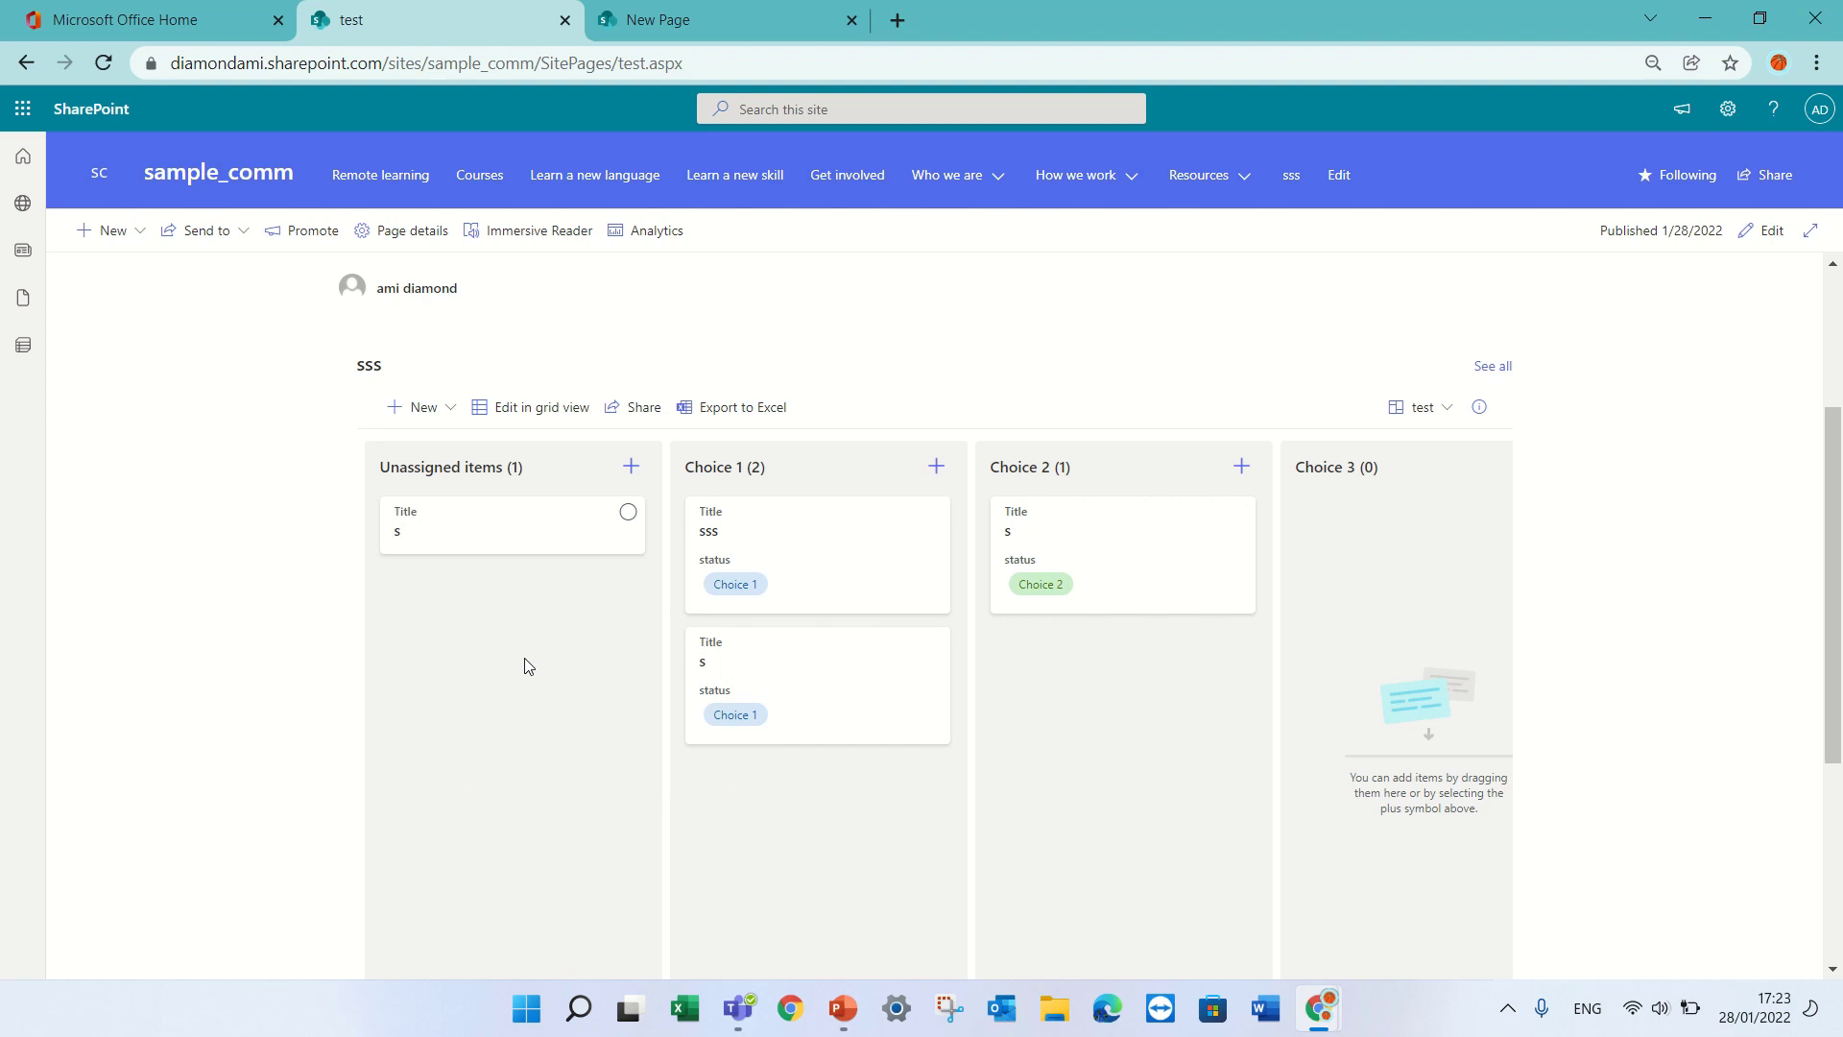
{"action": "left_click", "coordinate": [716, 77]}
{"action": "key", "text": "ctrl+c"}
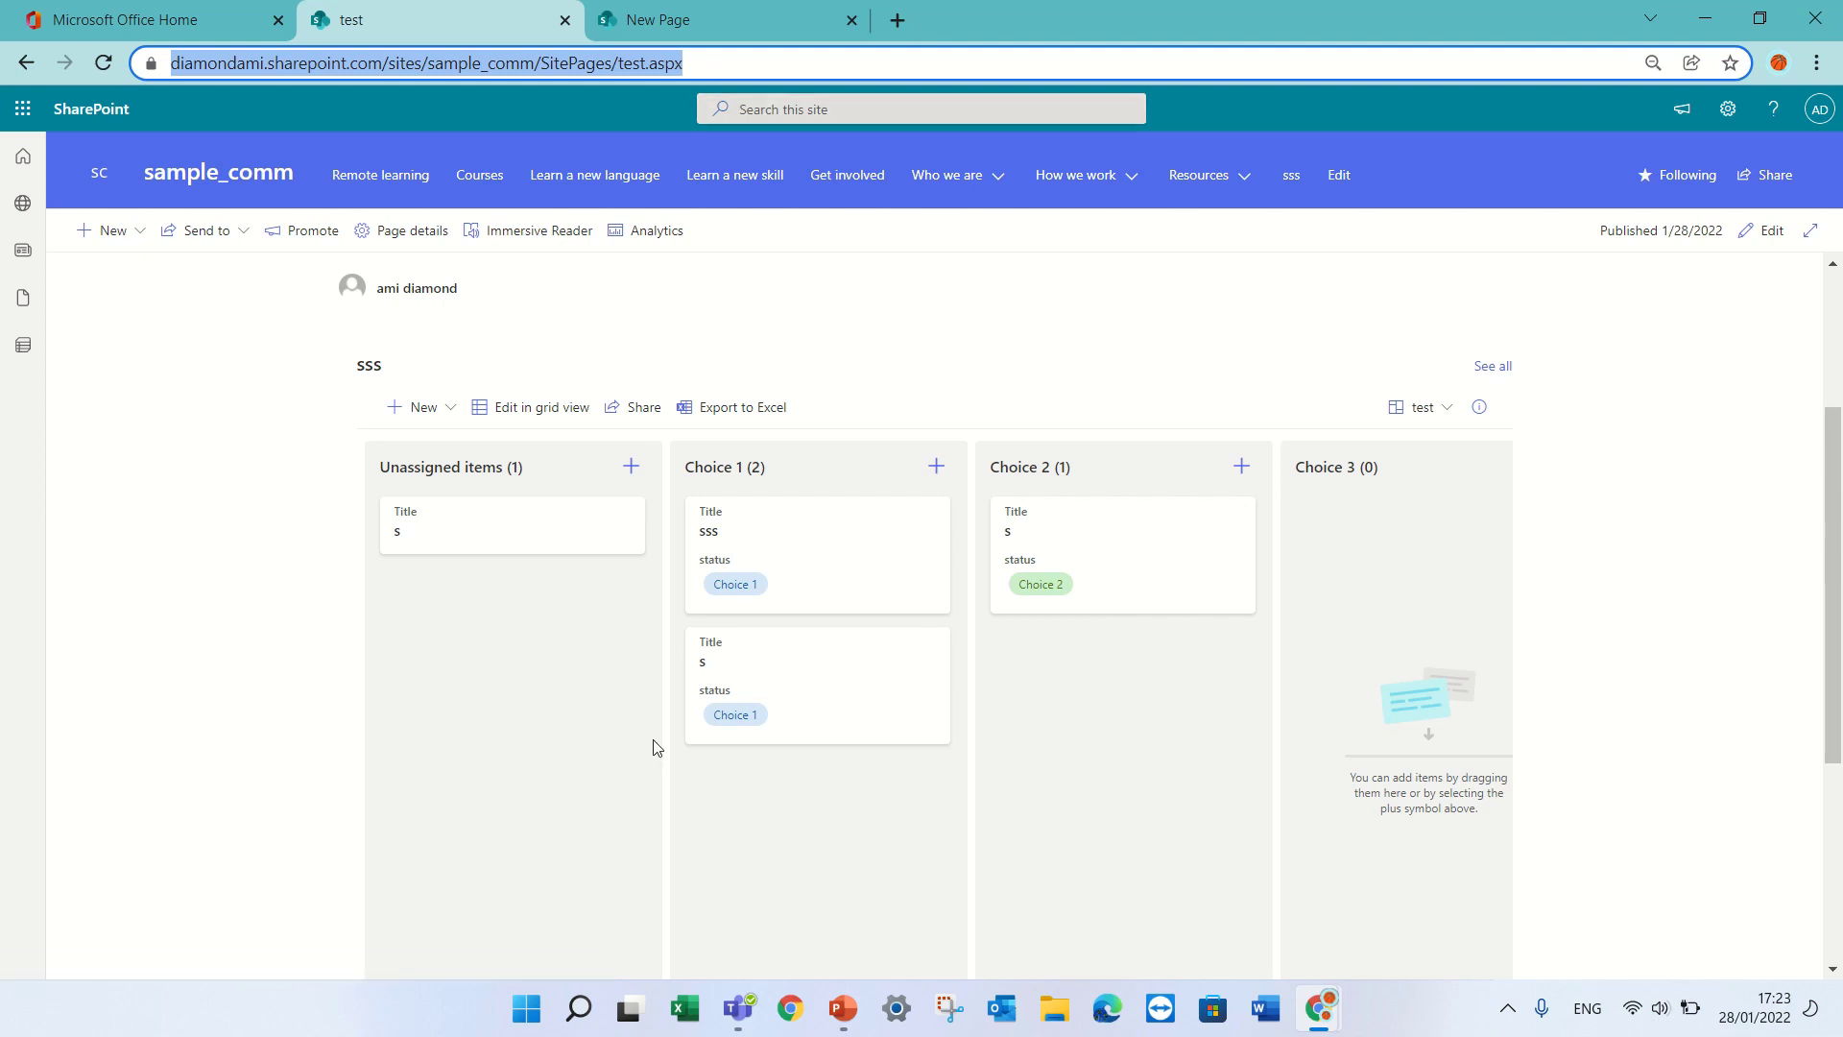
Step: Add a SharePoint tab to the Teams channel using the copied test page address
{"action": "left_click", "coordinate": [754, 1012]}
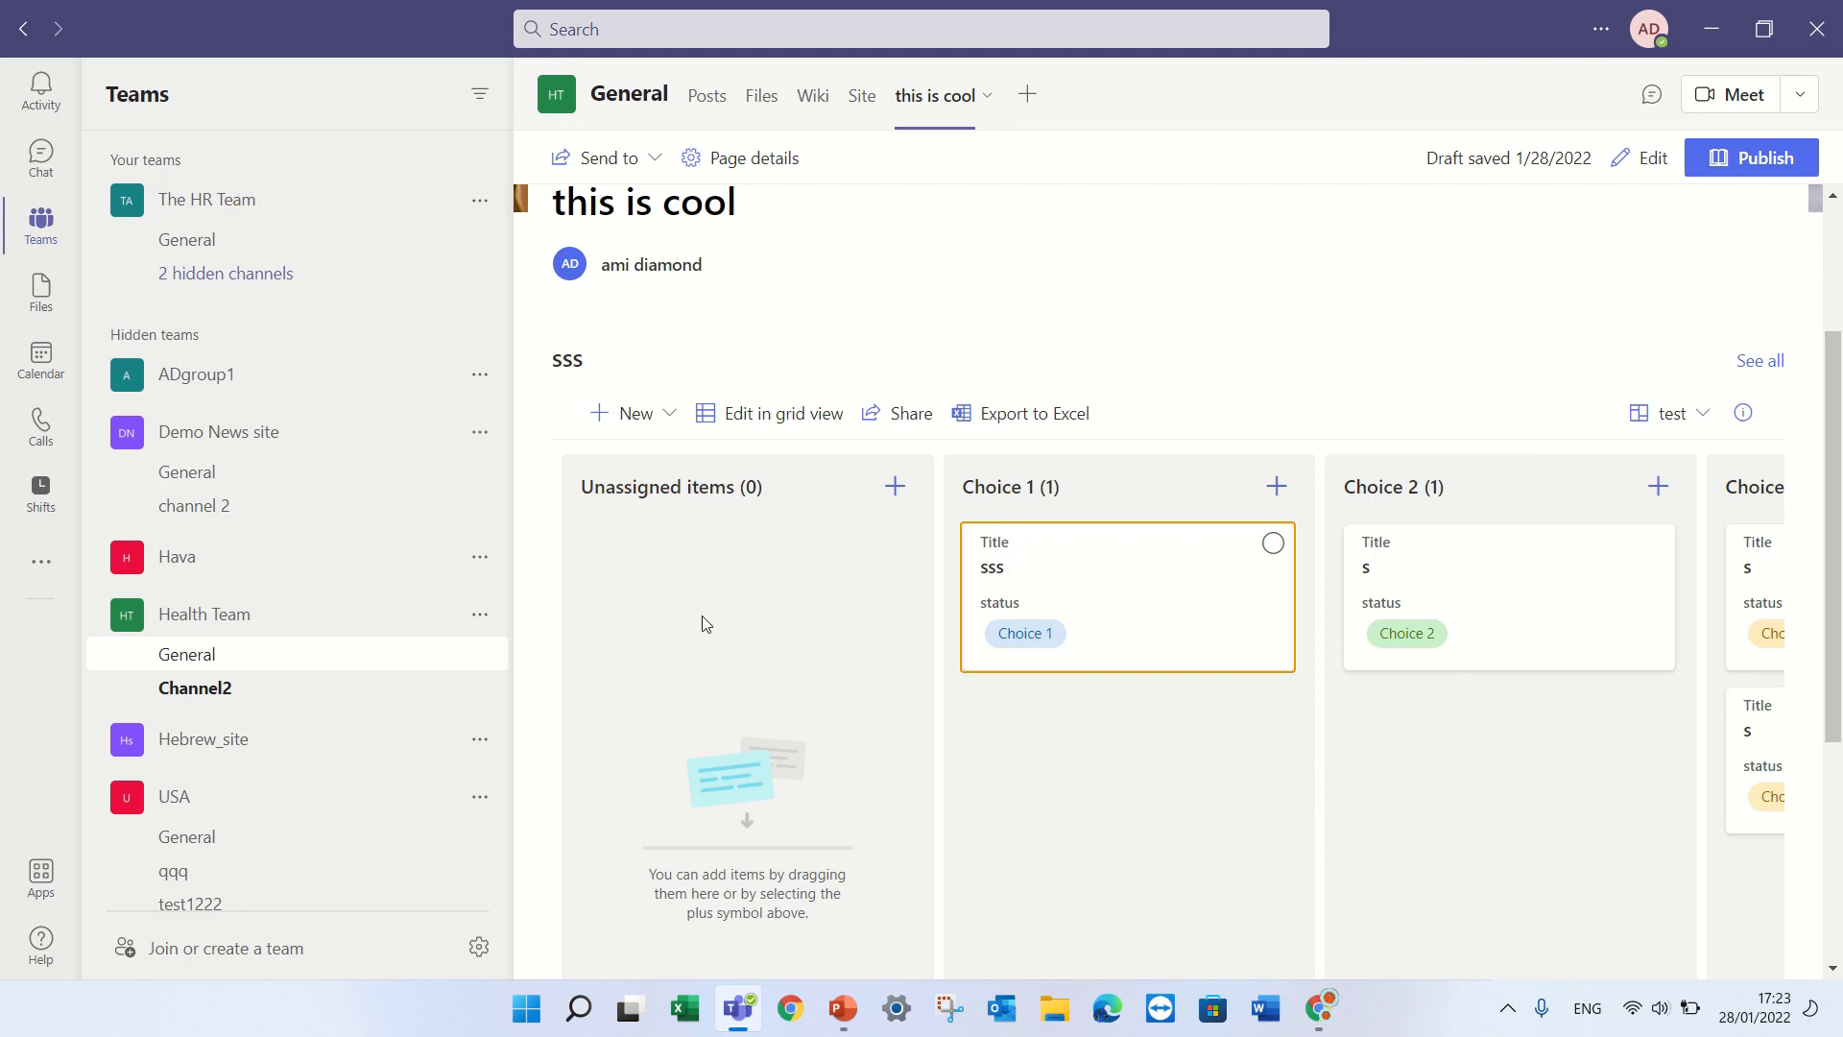
{"action": "left_click", "coordinate": [1023, 100]}
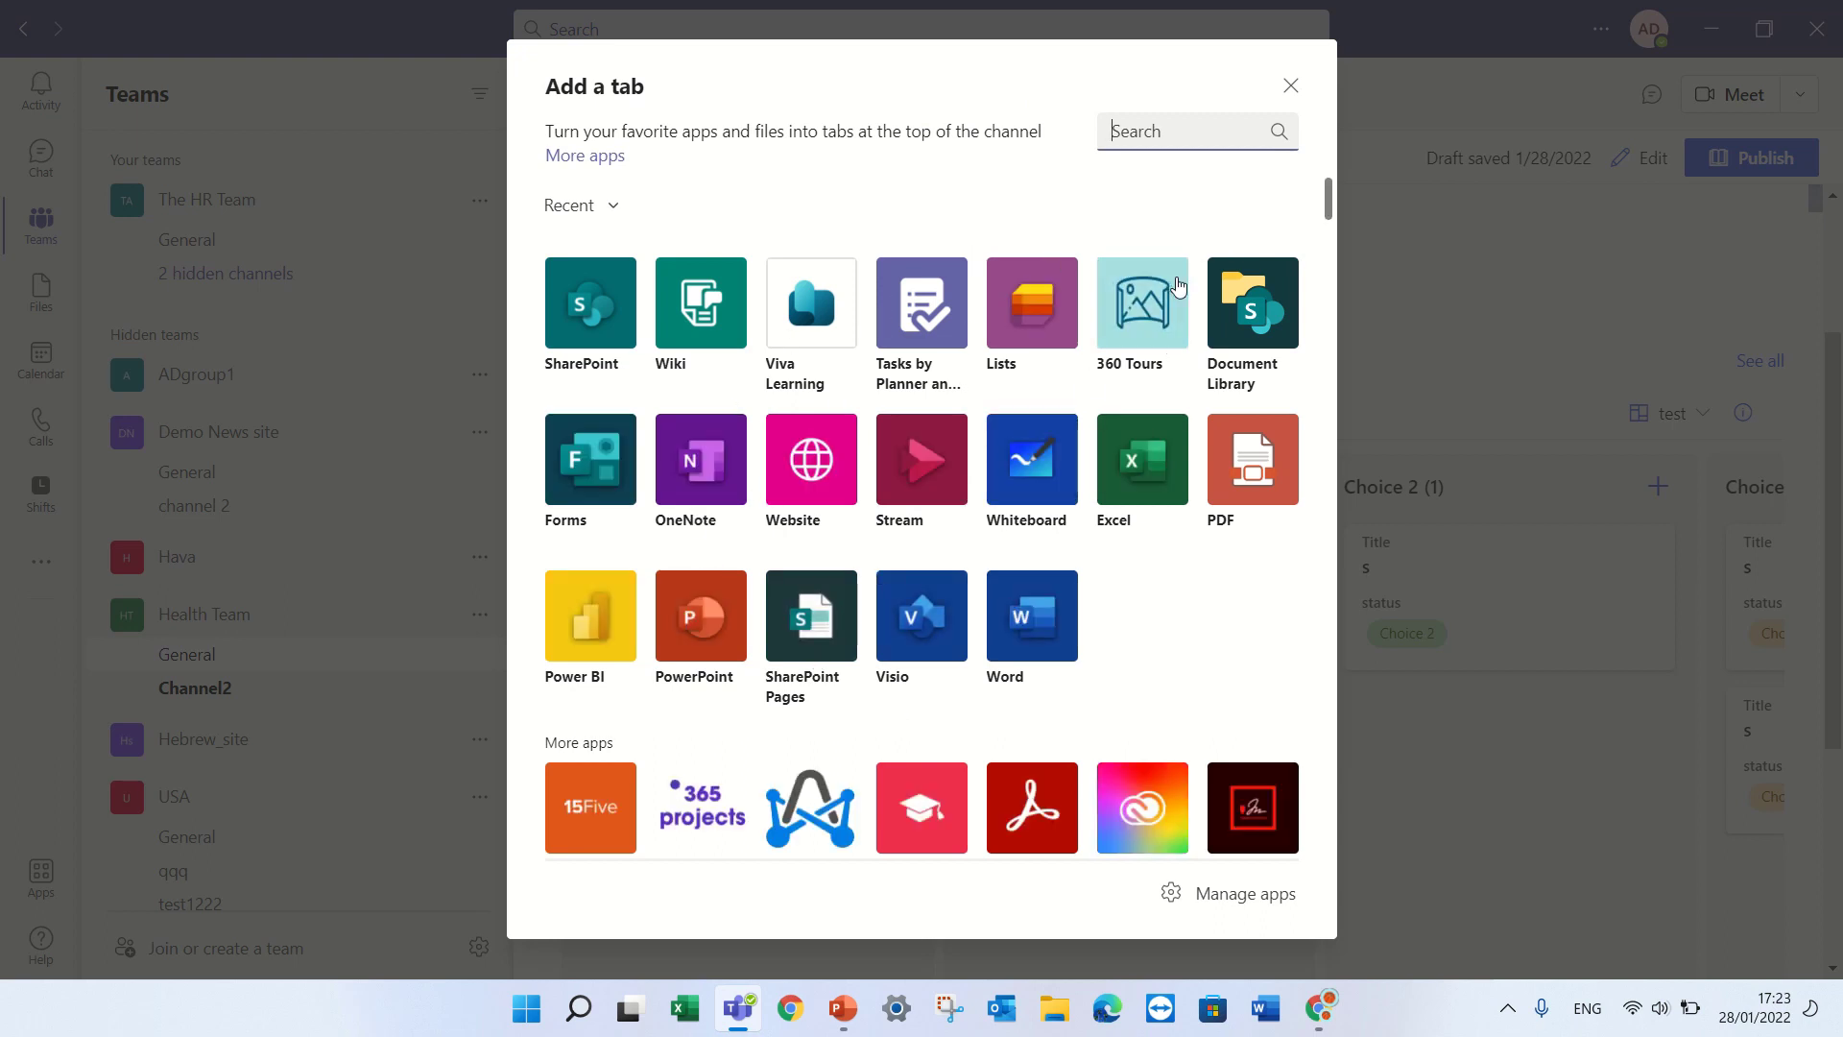
{"action": "left_click", "coordinate": [604, 308]}
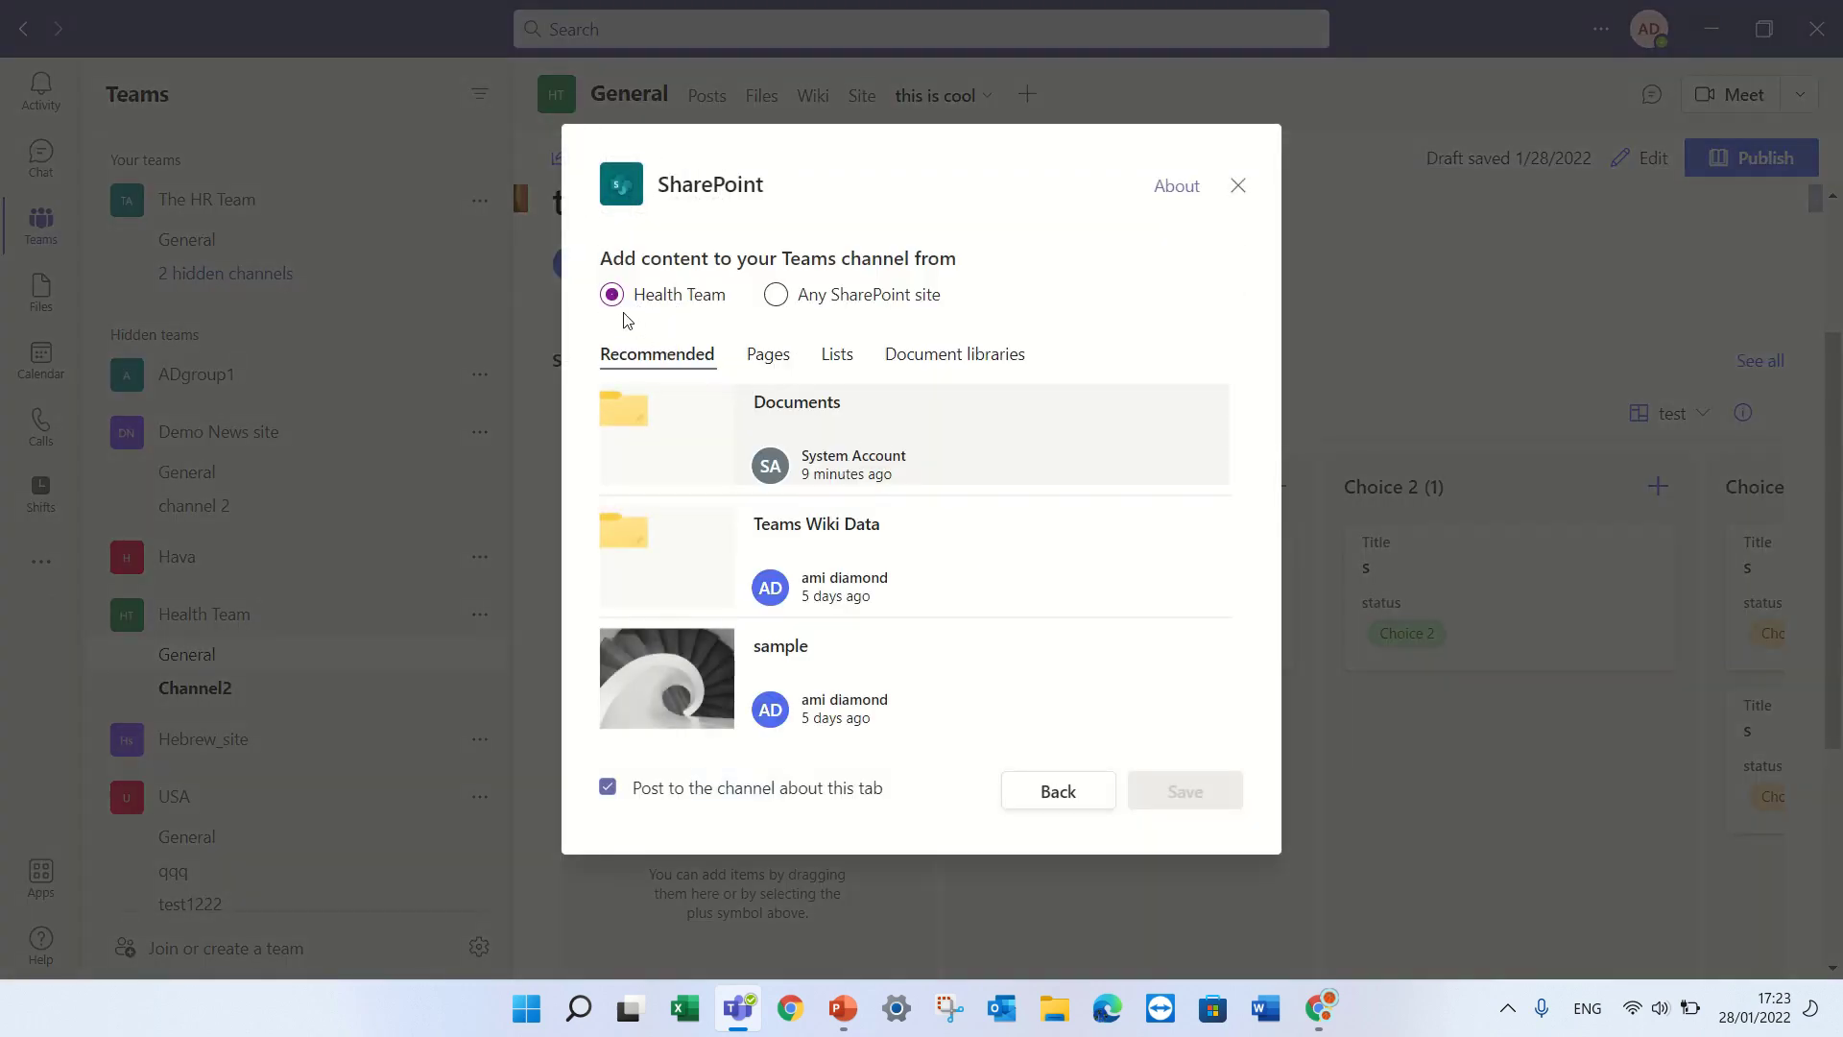
{"action": "left_click", "coordinate": [778, 297]}
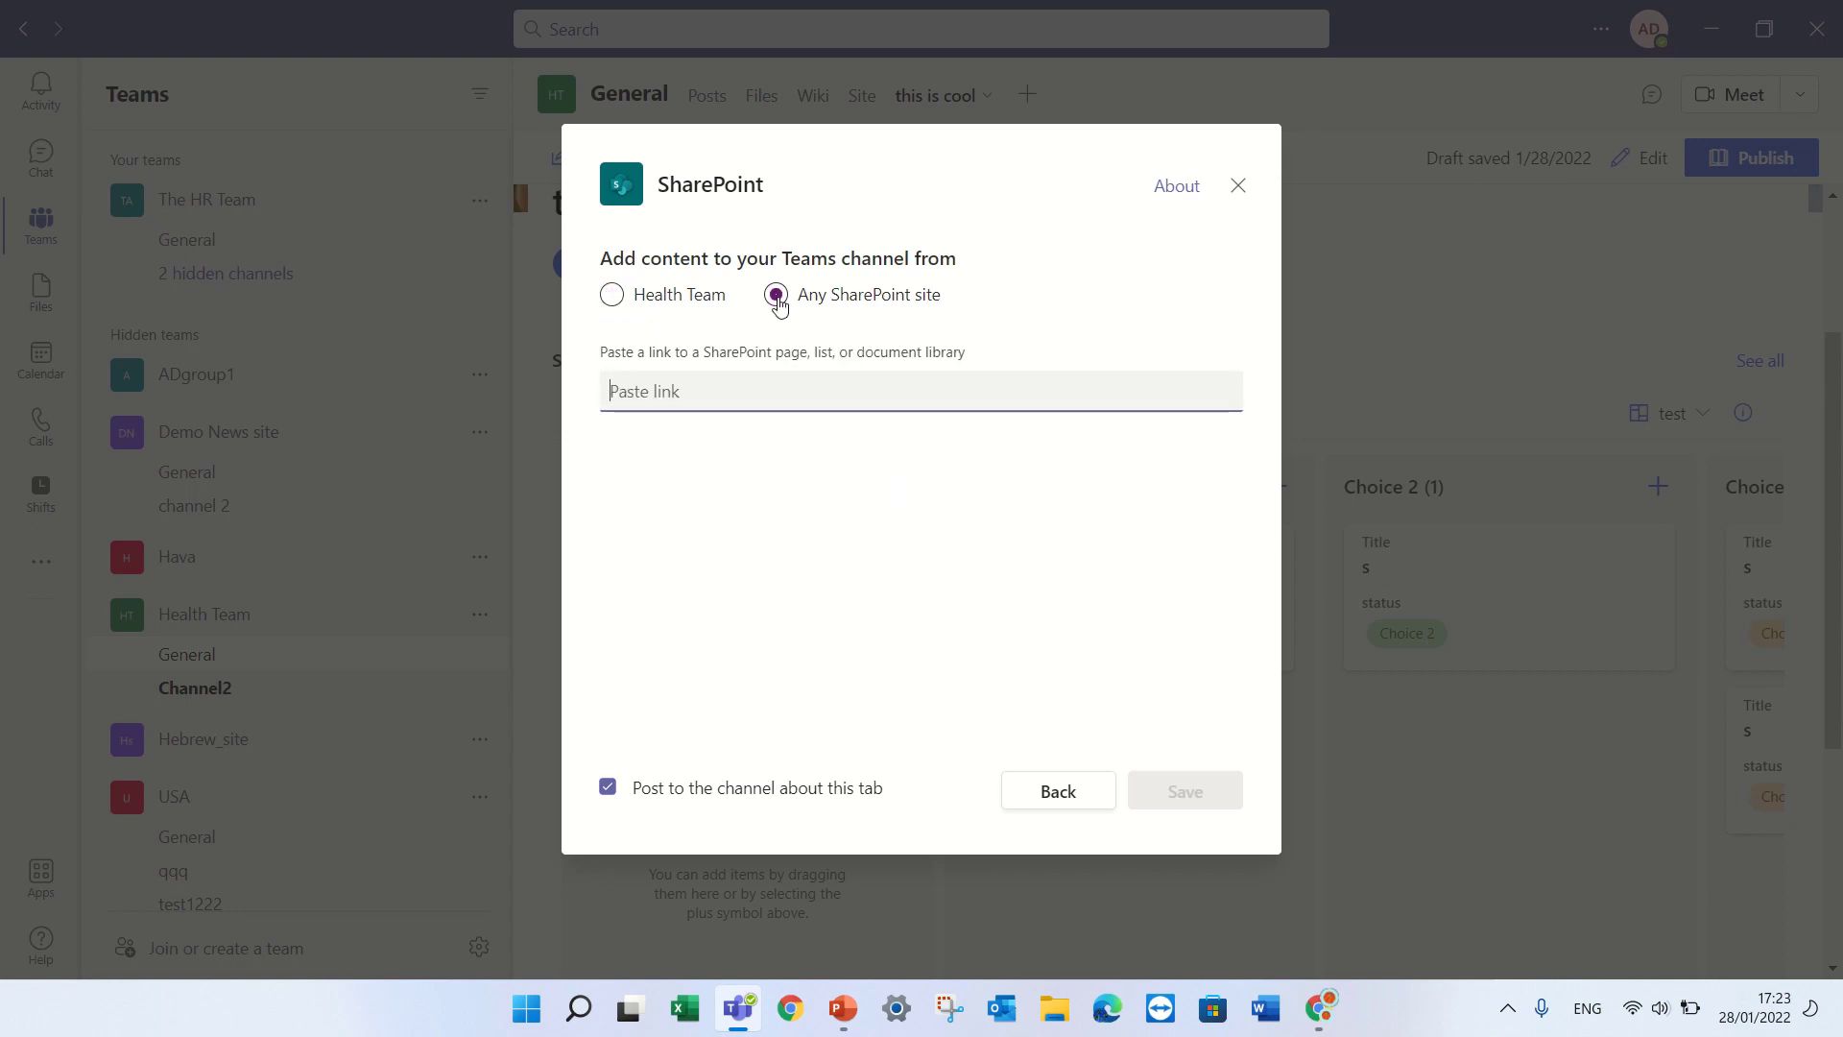
{"action": "key", "text": "ctrl+v"}
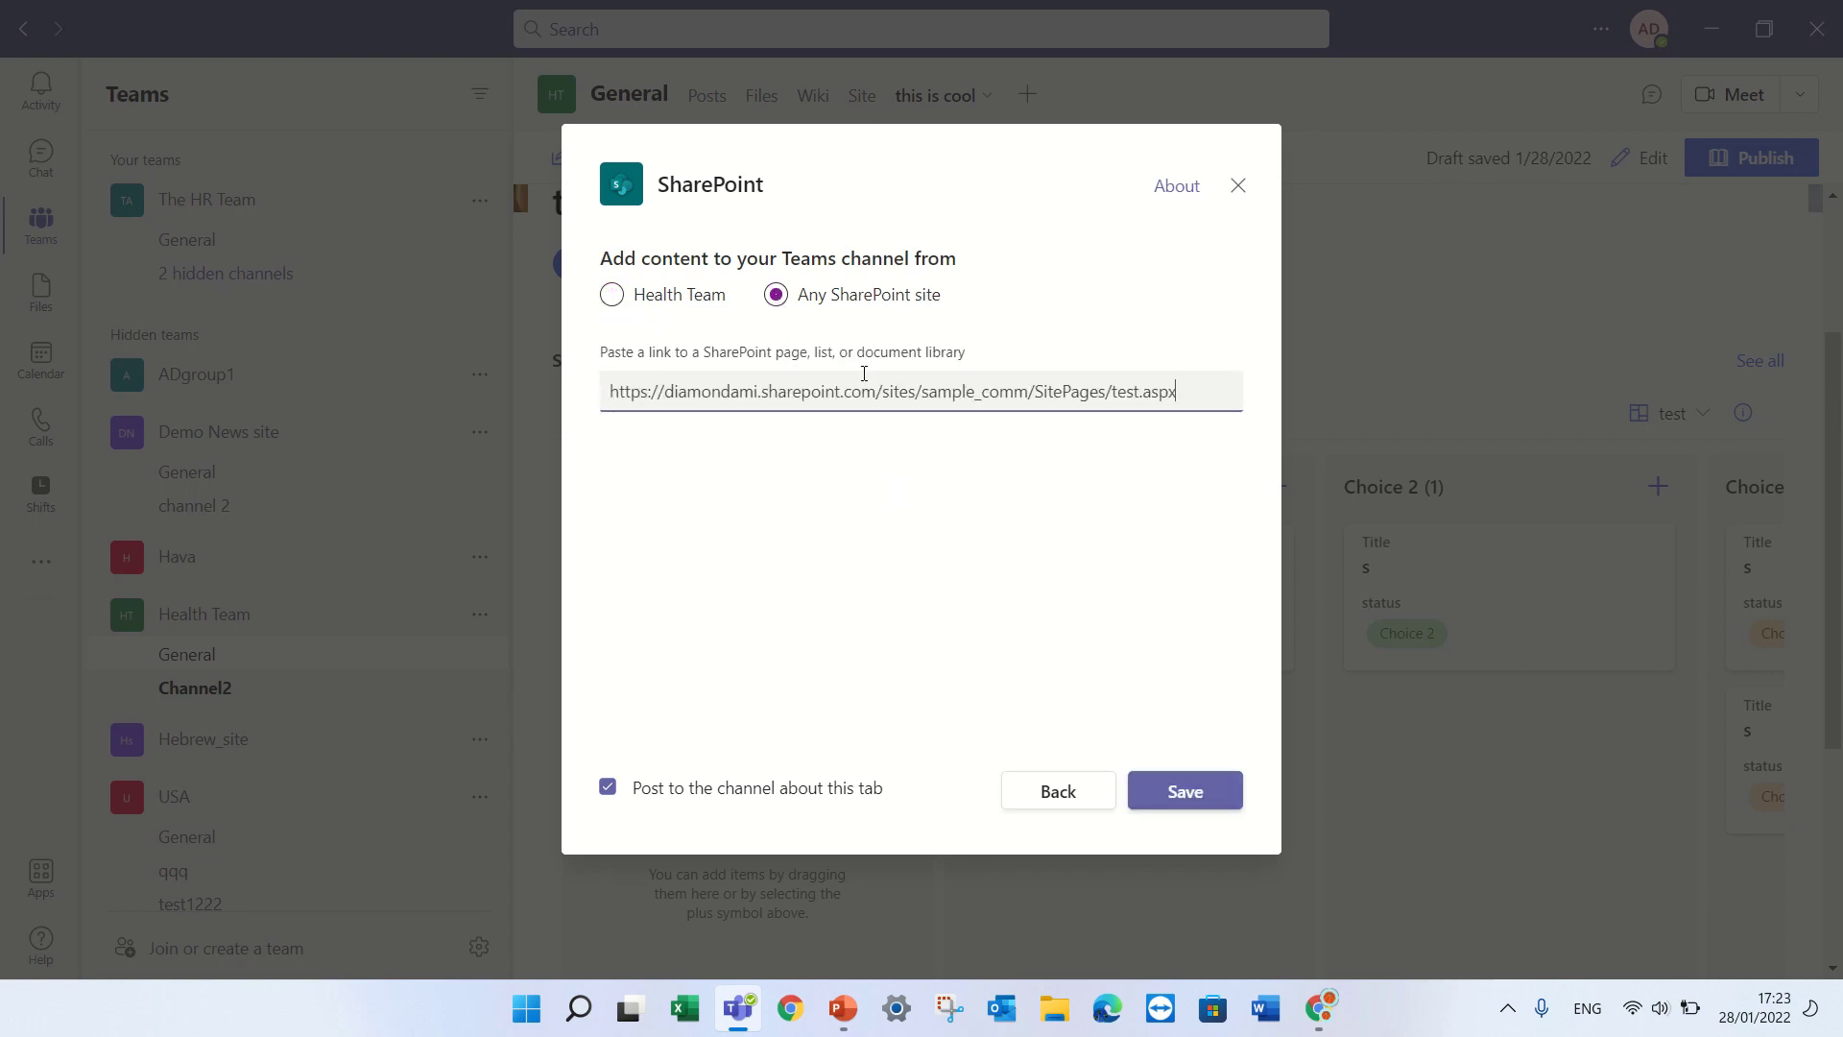
{"action": "left_click", "coordinate": [1183, 788]}
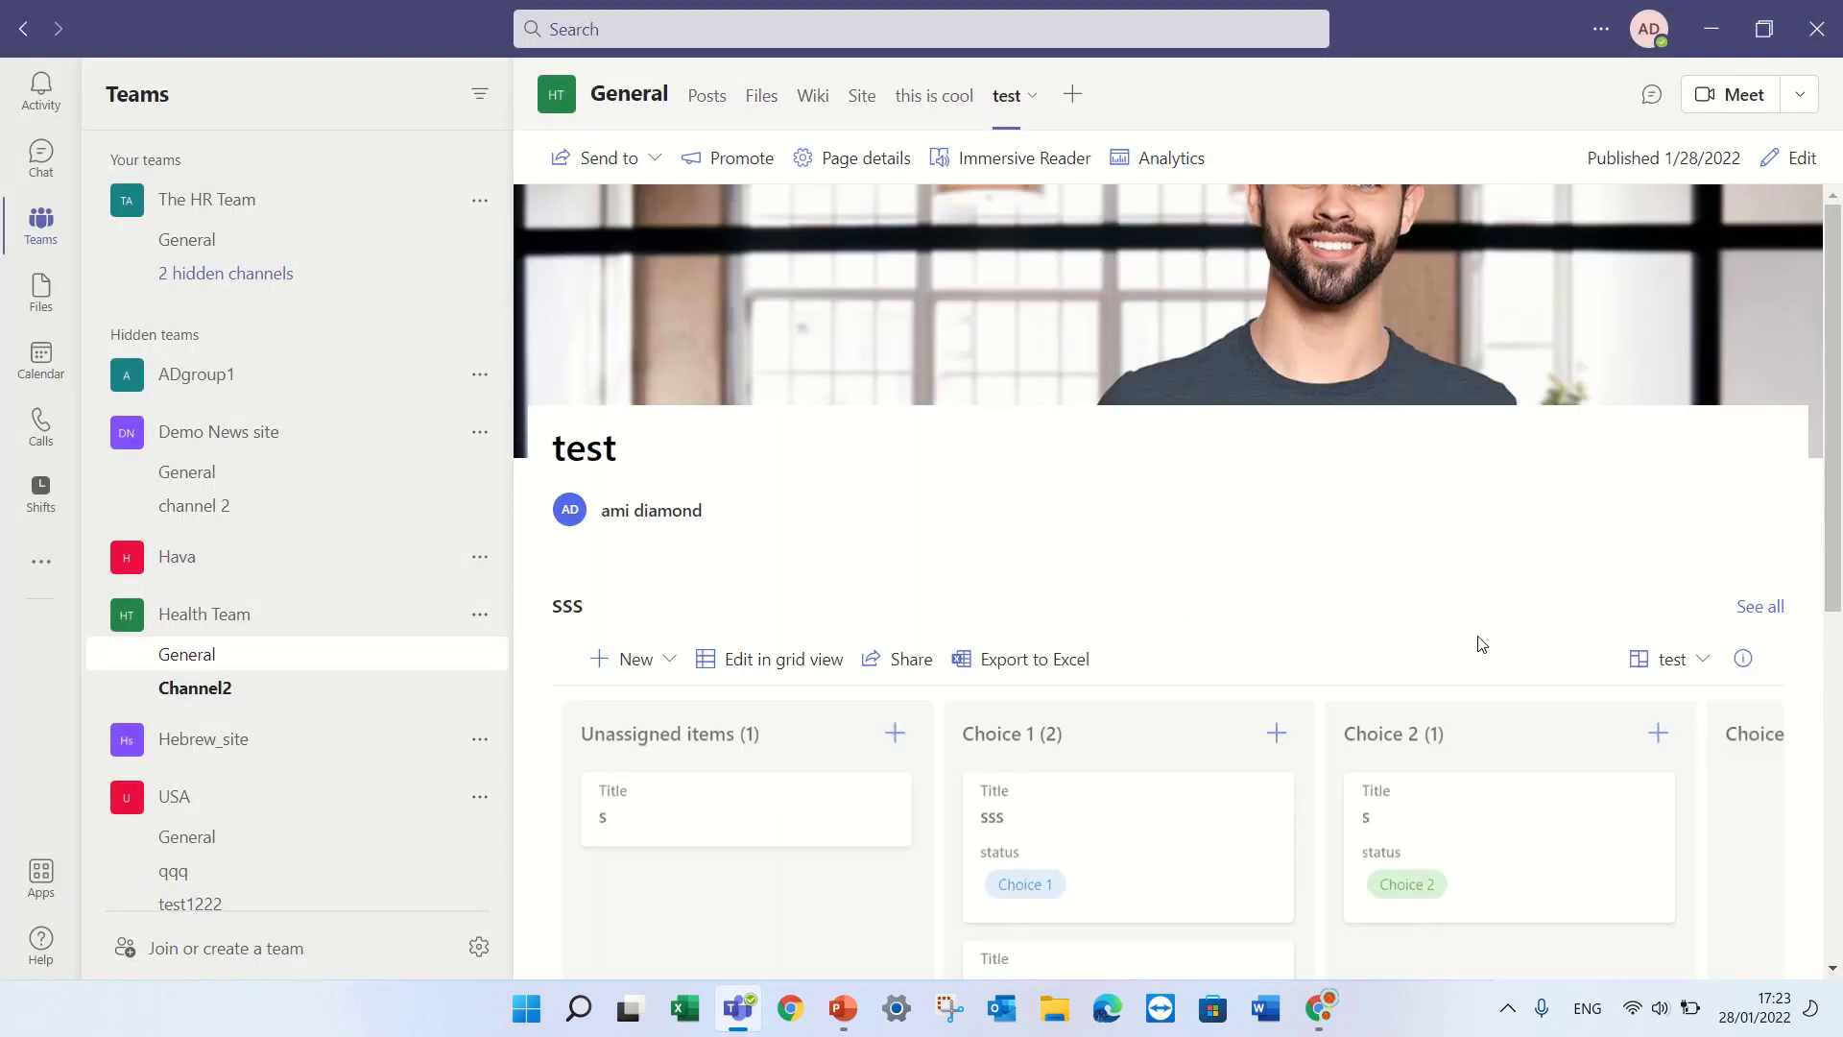
Step: On the tab's board, move s cards so Choice 2 holds two items and Unassigned none
{"action": "left_click_drag", "start_coordinate": [1833, 336], "coordinate": [1838, 555]}
{"action": "left_click_drag", "start_coordinate": [1609, 342], "coordinate": [1188, 731]}
{"action": "left_click_drag", "start_coordinate": [745, 333], "coordinate": [1509, 510]}
{"action": "left_click_drag", "start_coordinate": [1168, 547], "coordinate": [1616, 600]}
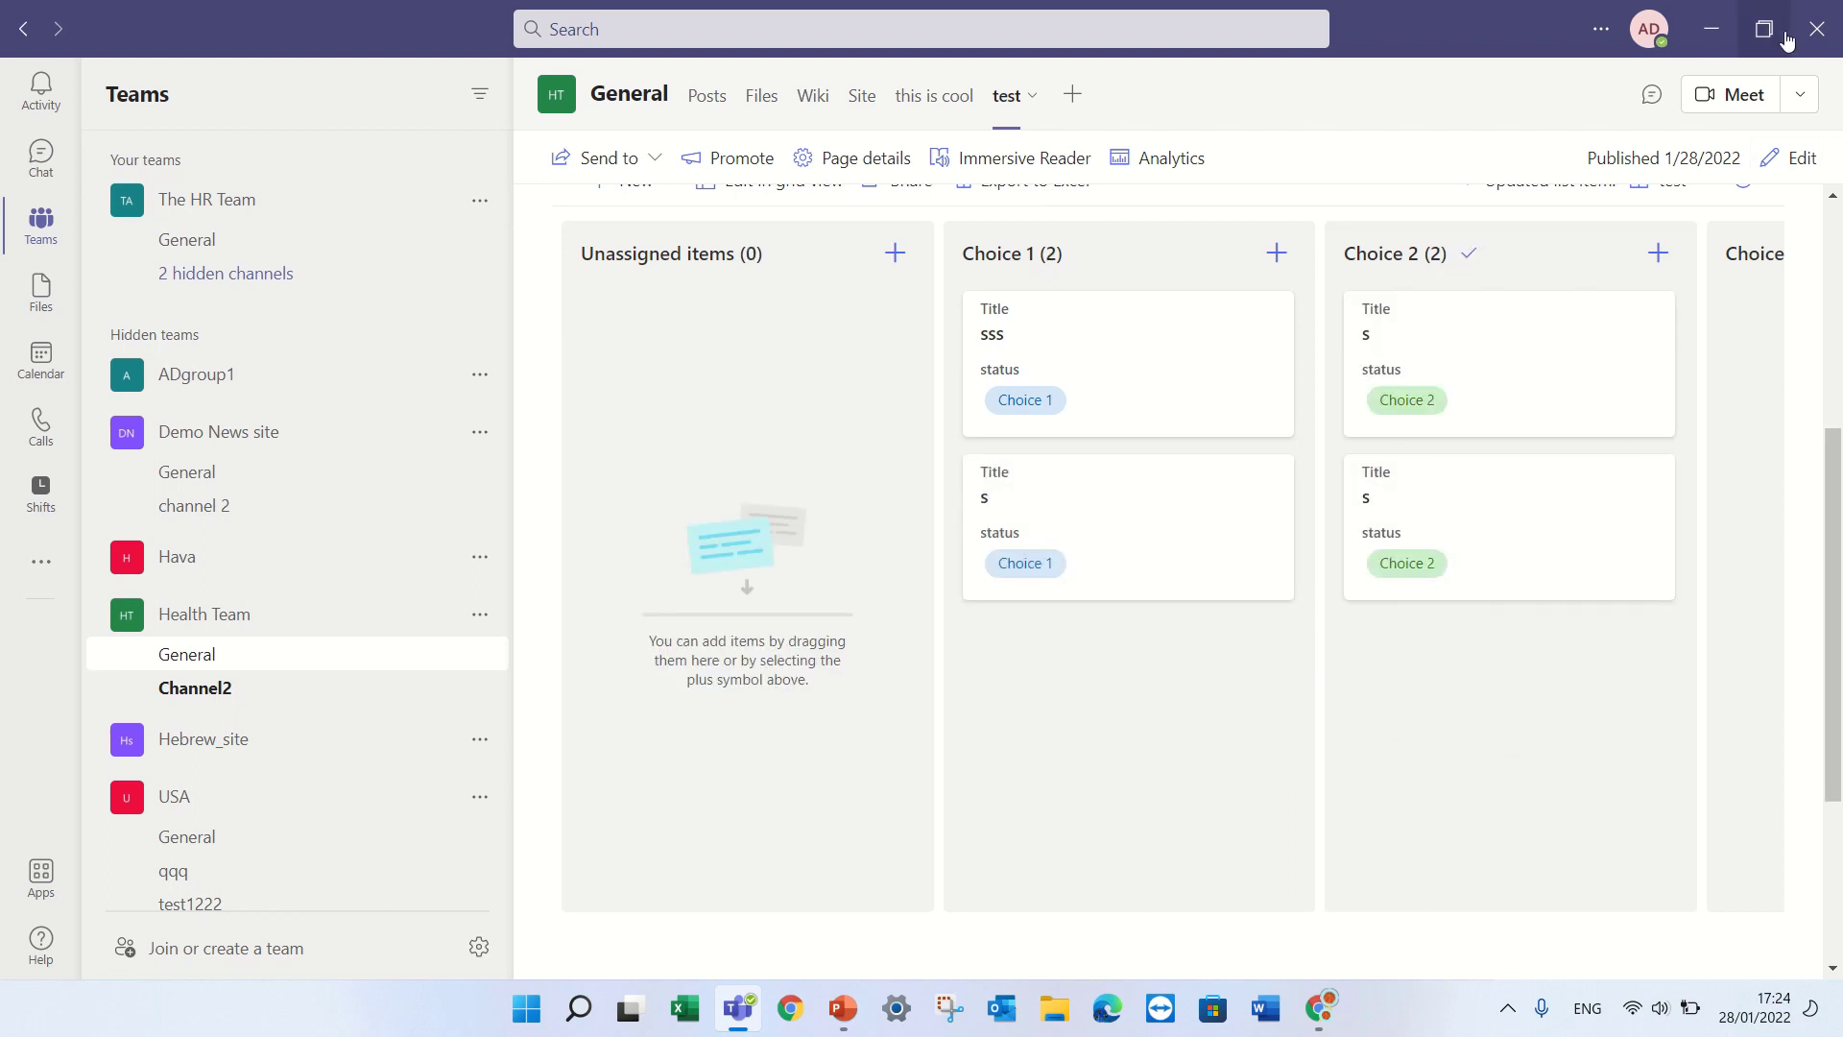
Step: Minimize Teams, search the sample_comm site for 'sss', then go back to the test page
{"action": "left_click", "coordinate": [1725, 30]}
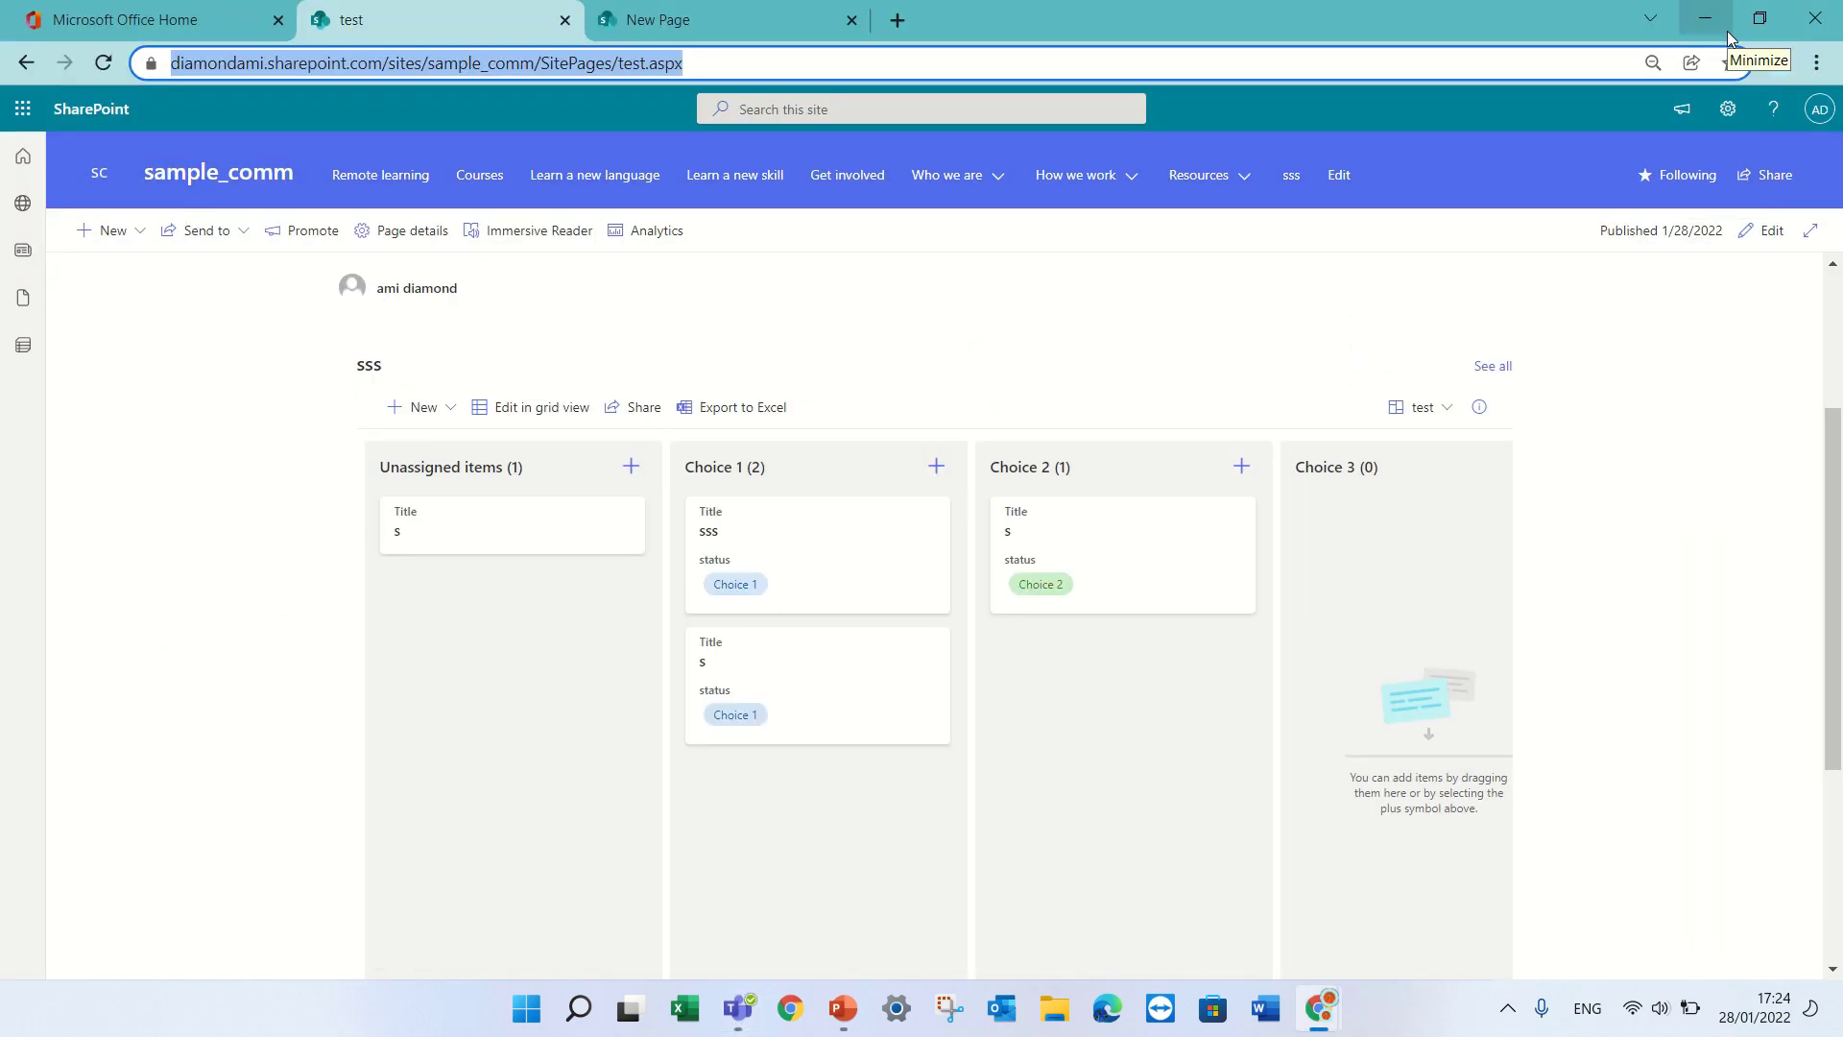
{"action": "mouse_move", "coordinate": [1043, 25]}
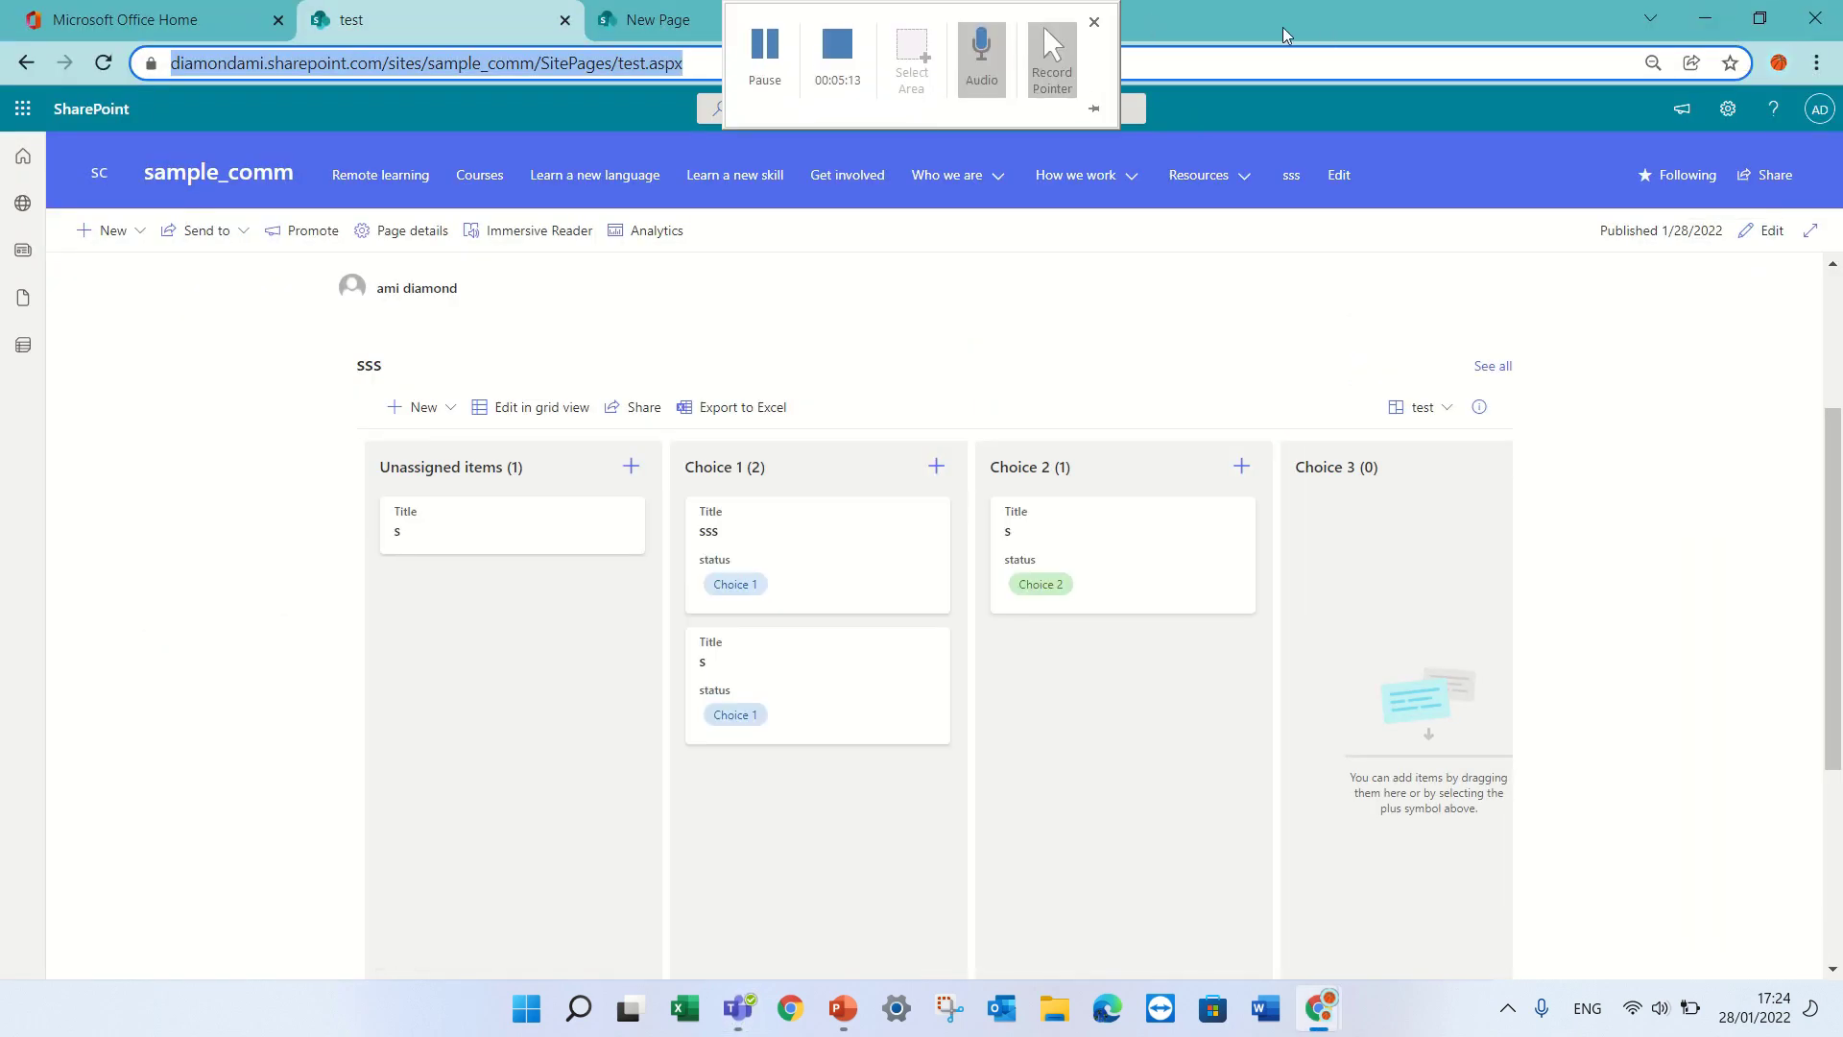
{"action": "left_click", "coordinate": [1118, 115]}
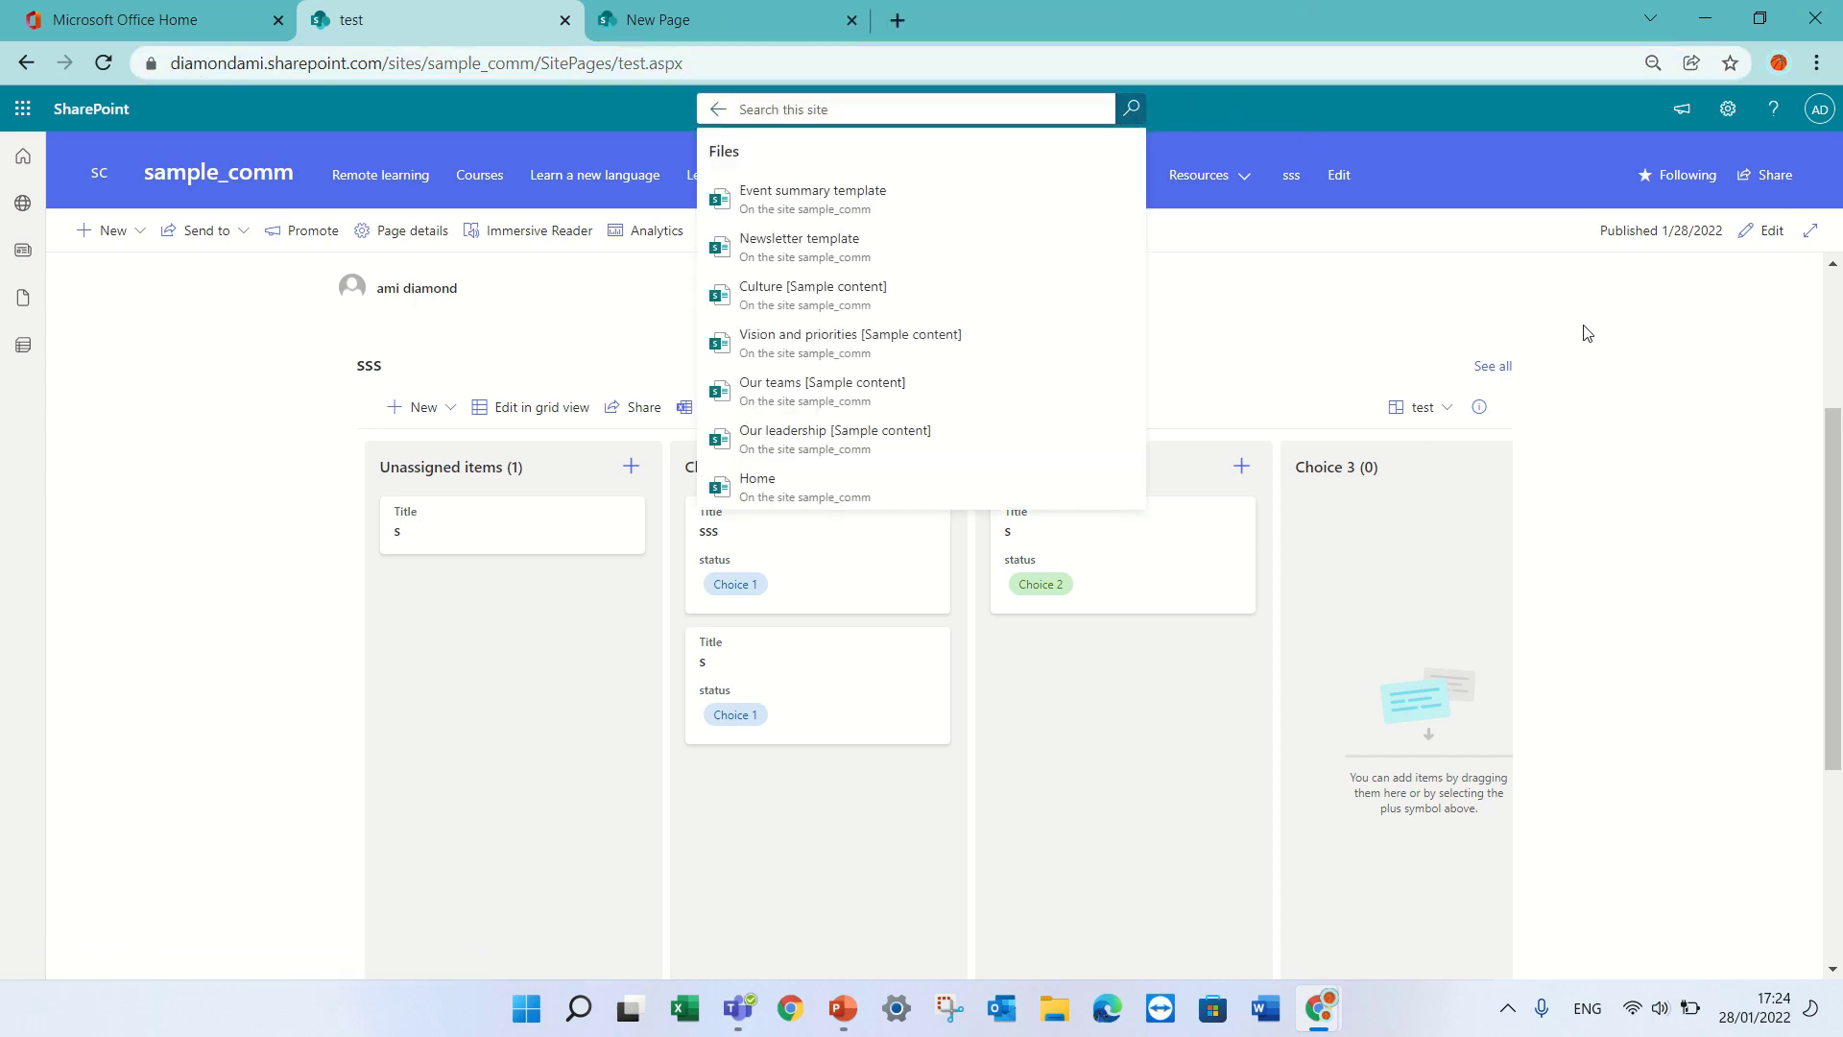
{"action": "left_click", "coordinate": [1090, 765]}
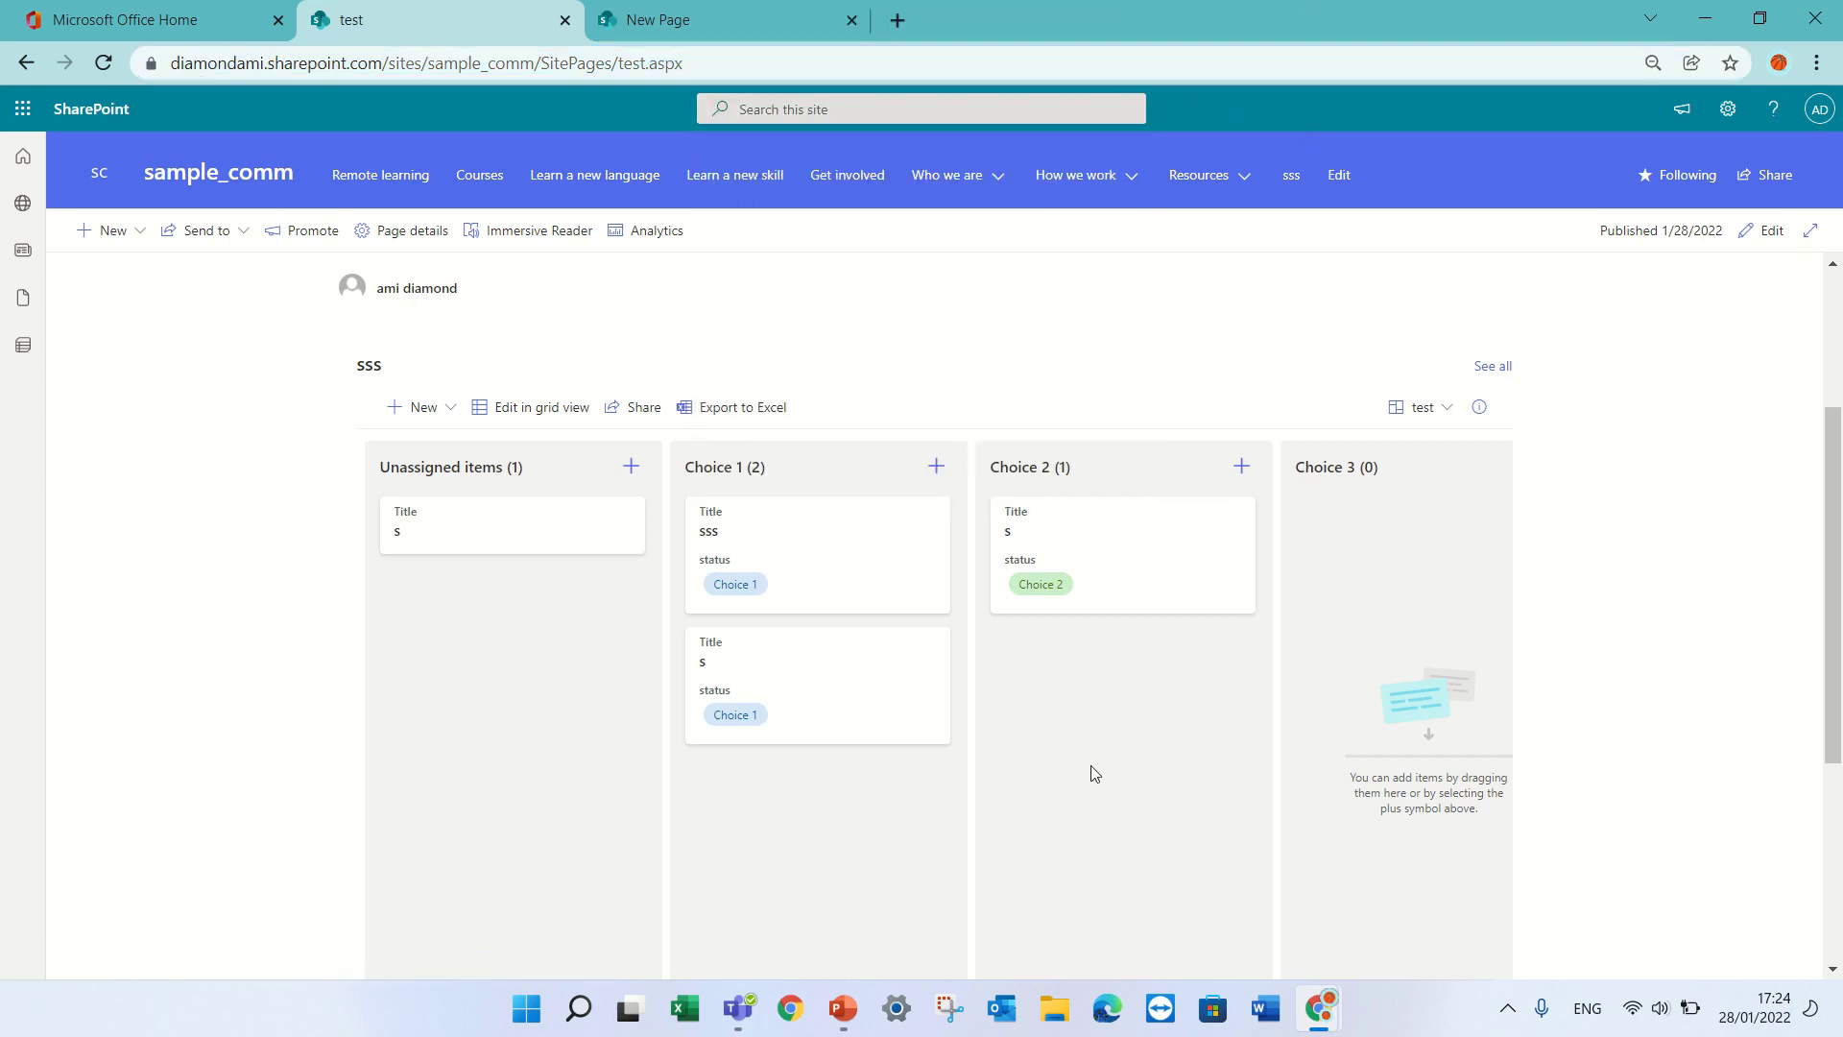
{"action": "left_click", "coordinate": [974, 109]}
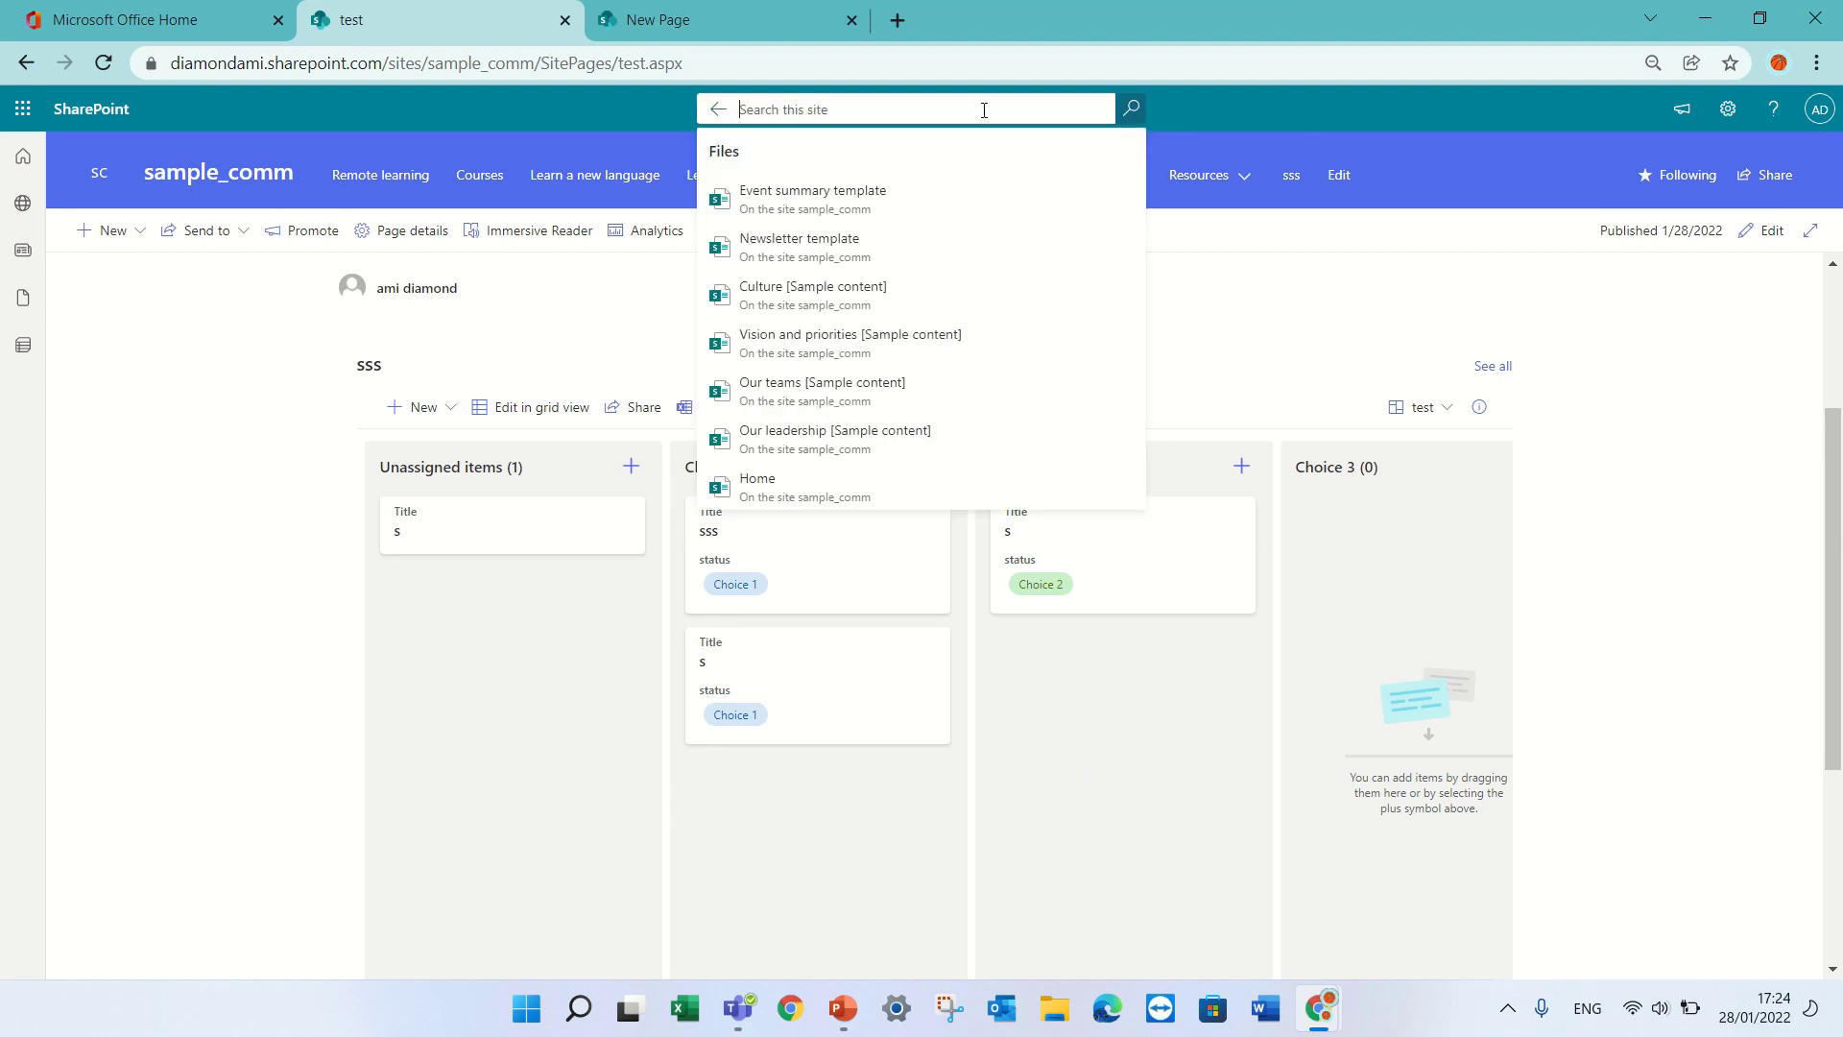
{"action": "type", "text": "sss"}
{"action": "key", "text": "Return"}
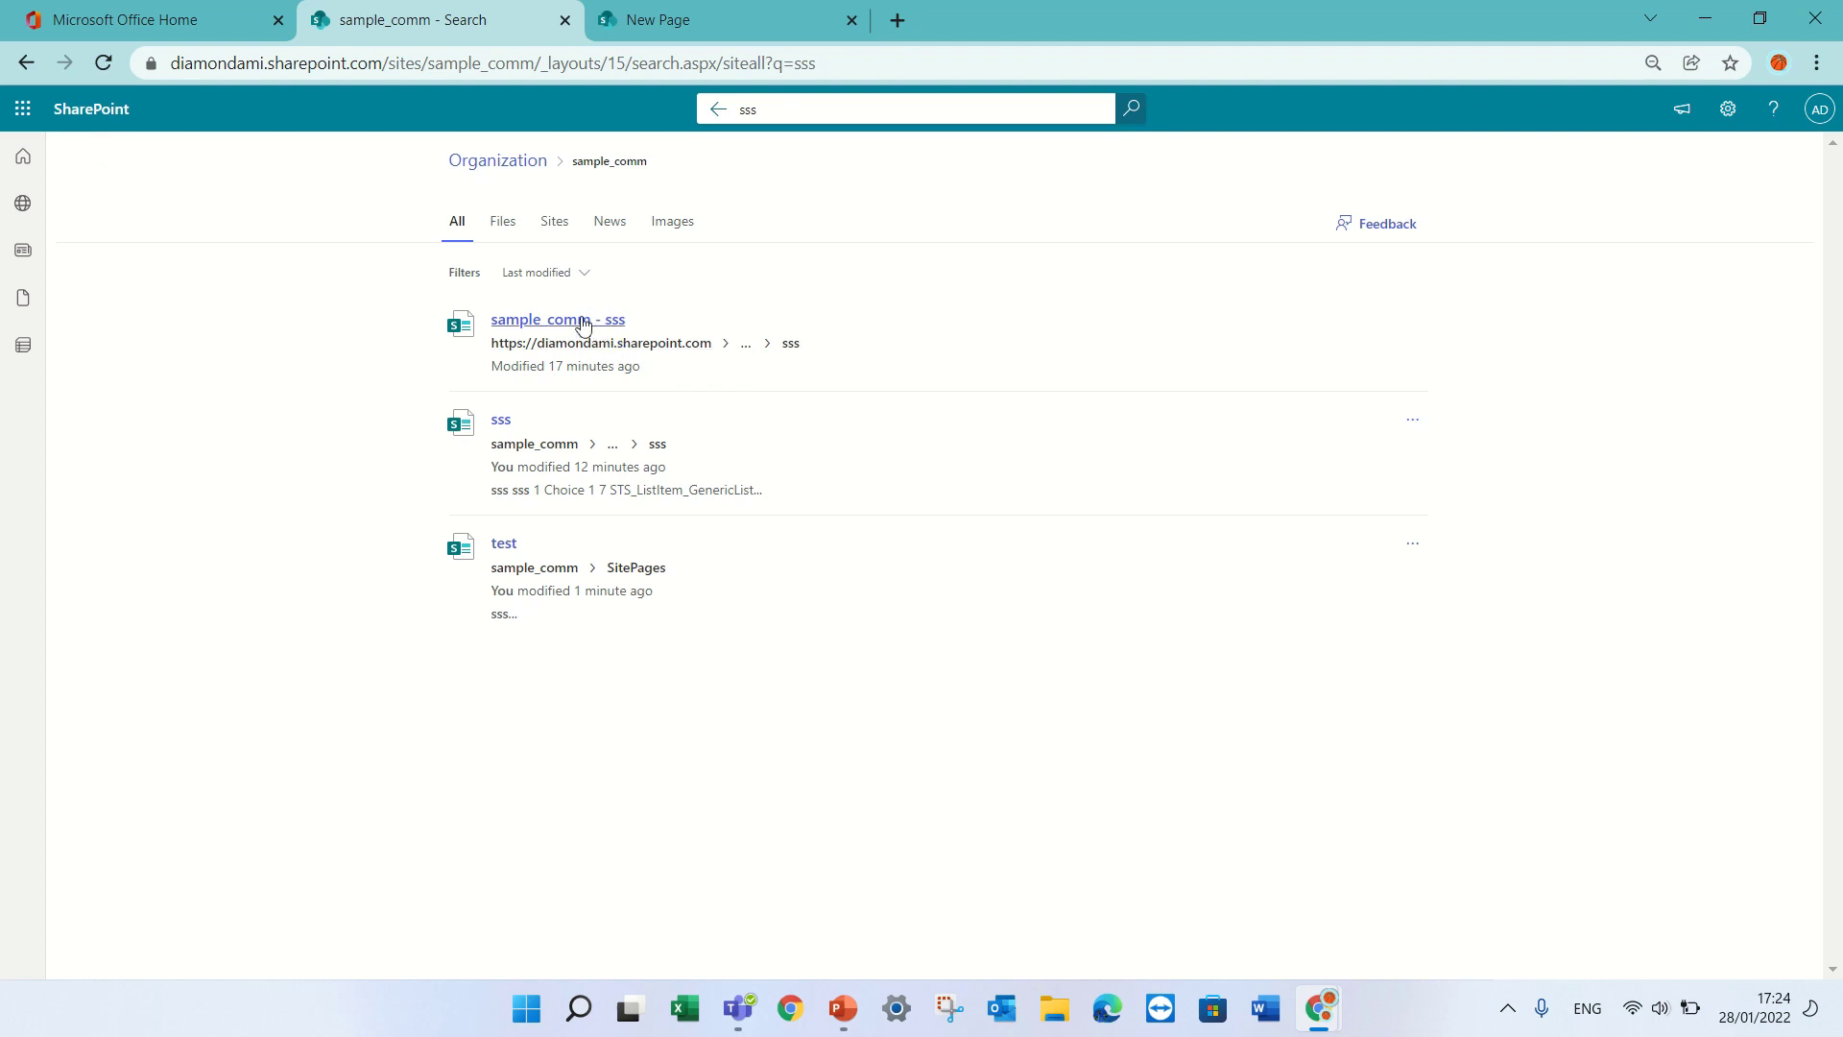
{"action": "left_click", "coordinate": [718, 108]}
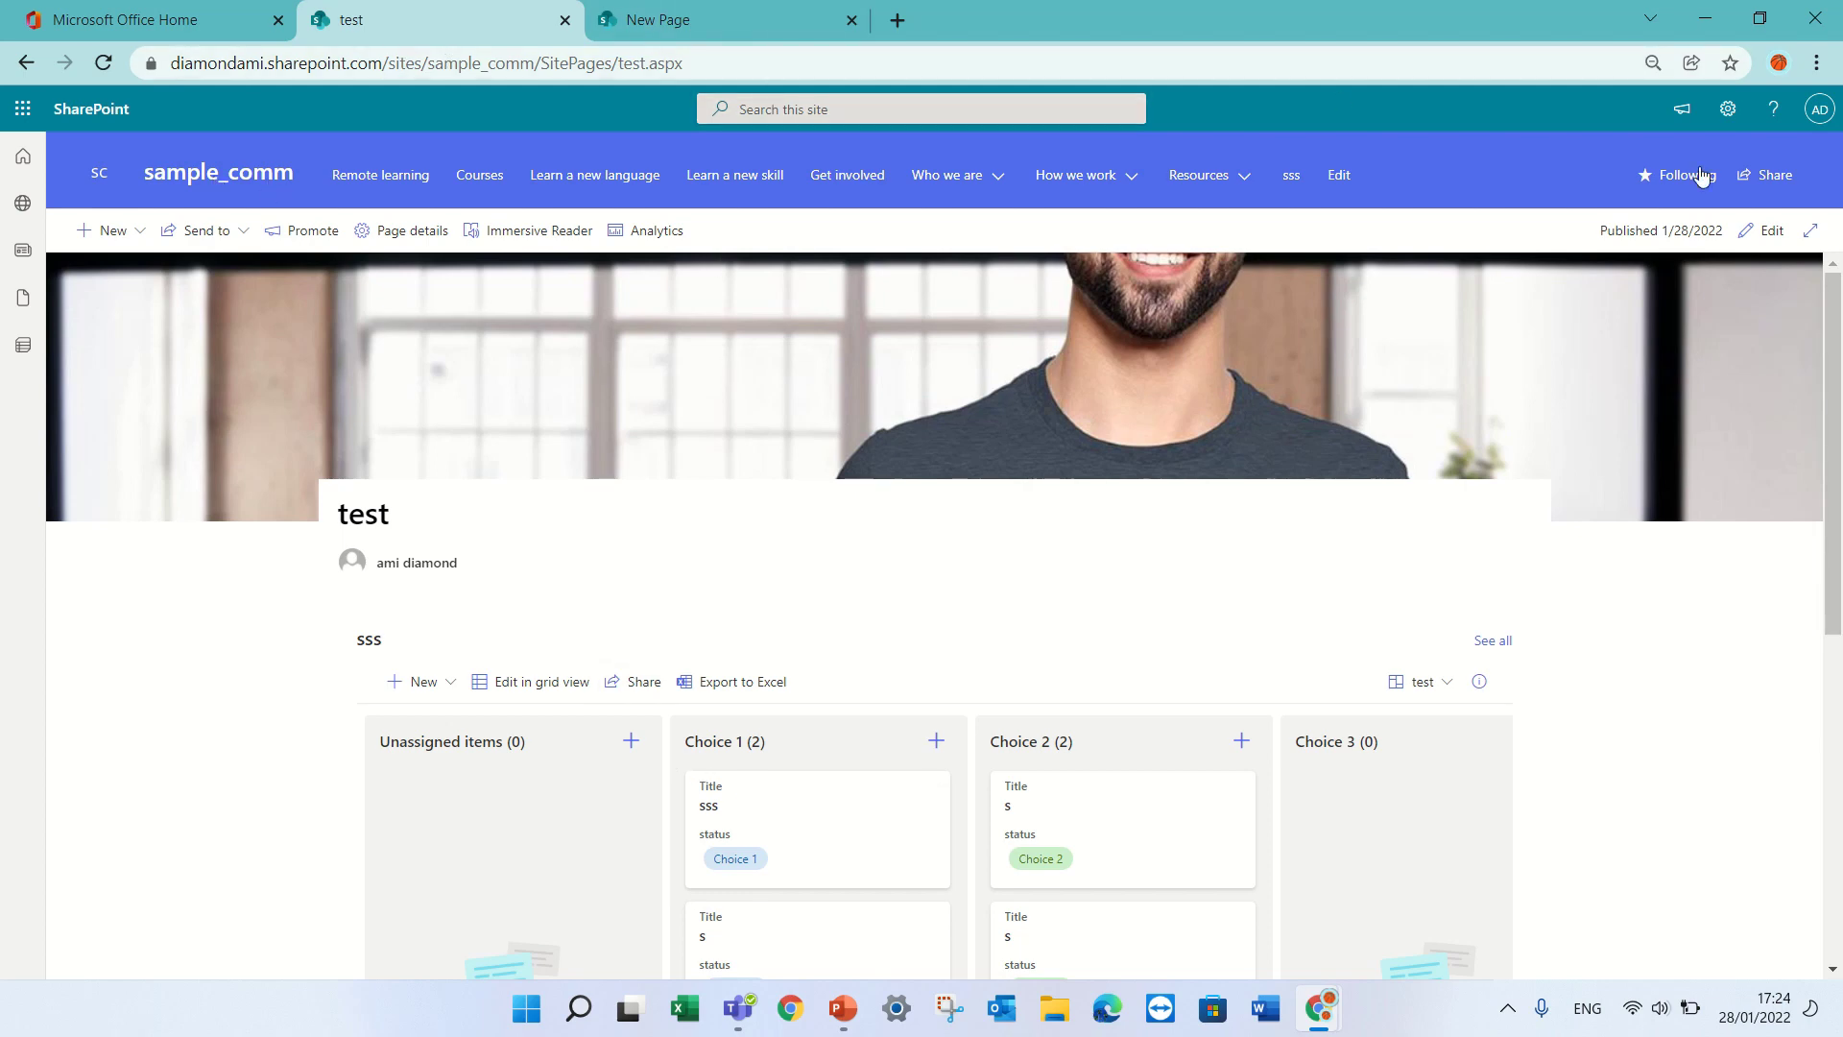
Step: Open the sss list from Site contents and look over its views and the sss item's details
{"action": "left_click", "coordinate": [1727, 109]}
{"action": "left_click", "coordinate": [1590, 288]}
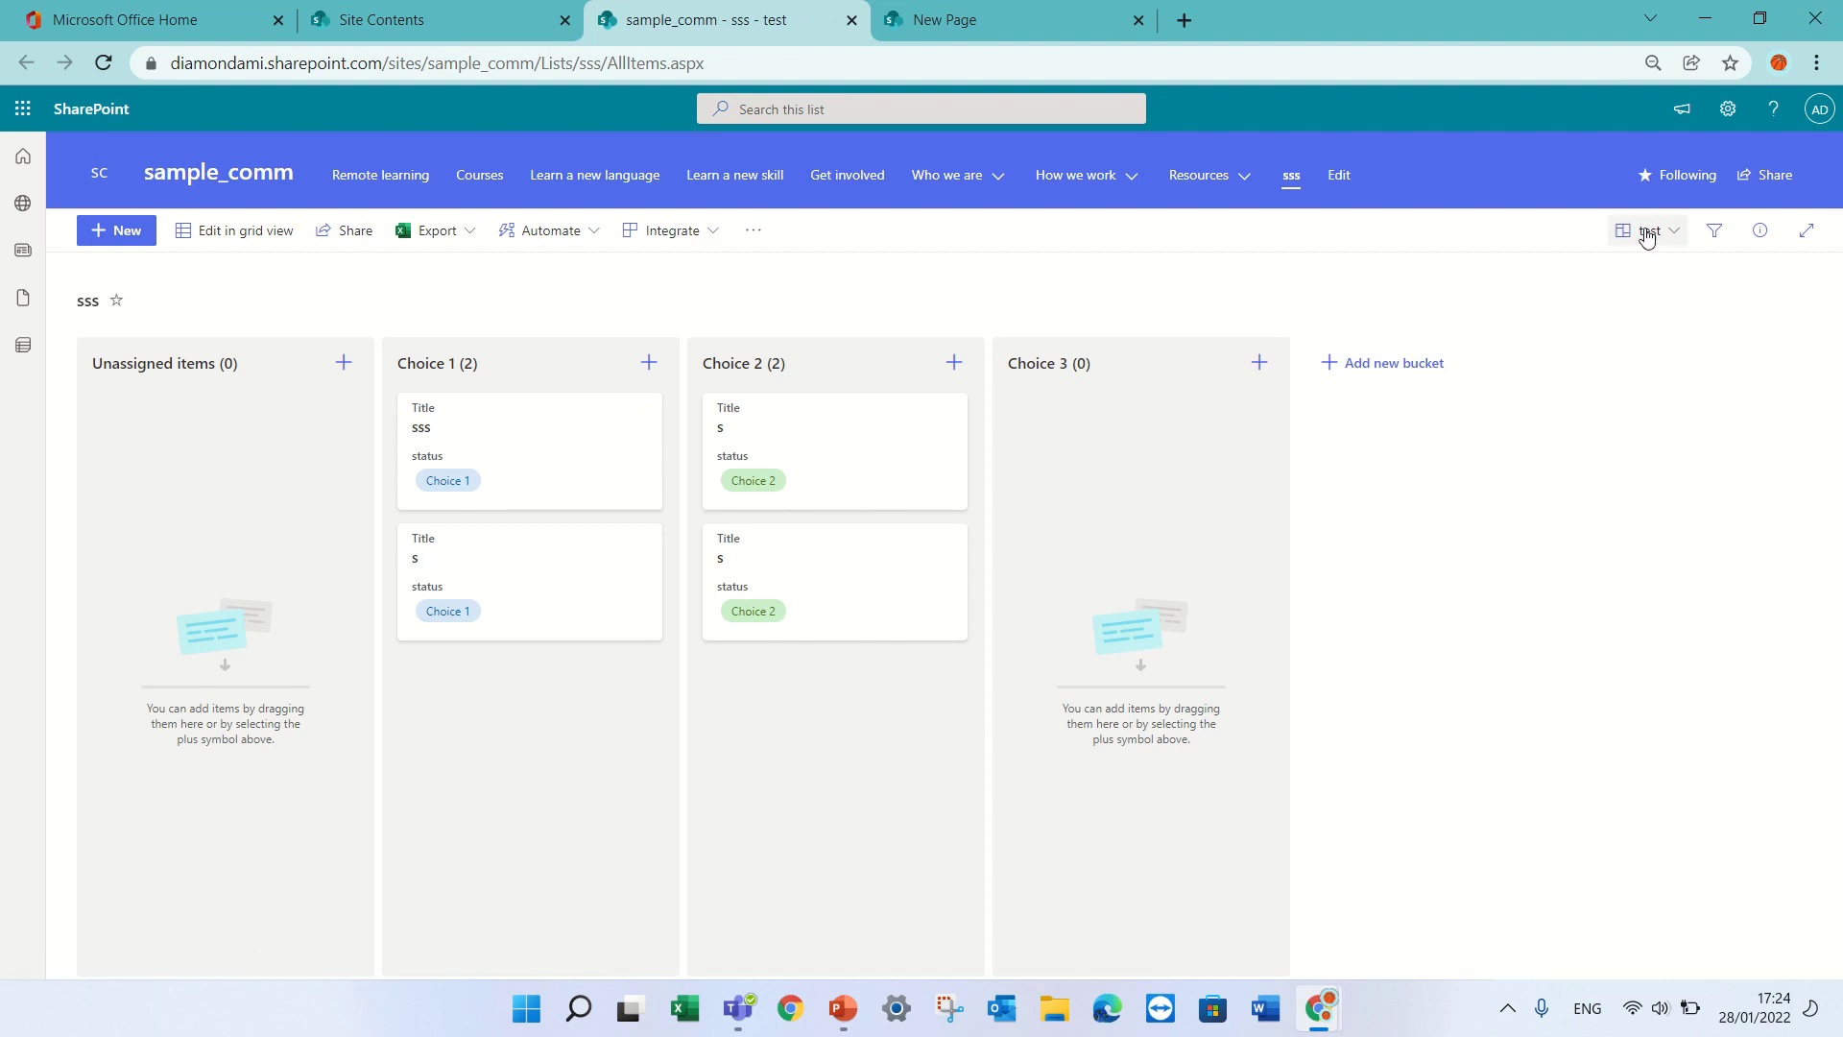
{"action": "left_click", "coordinate": [1658, 236]}
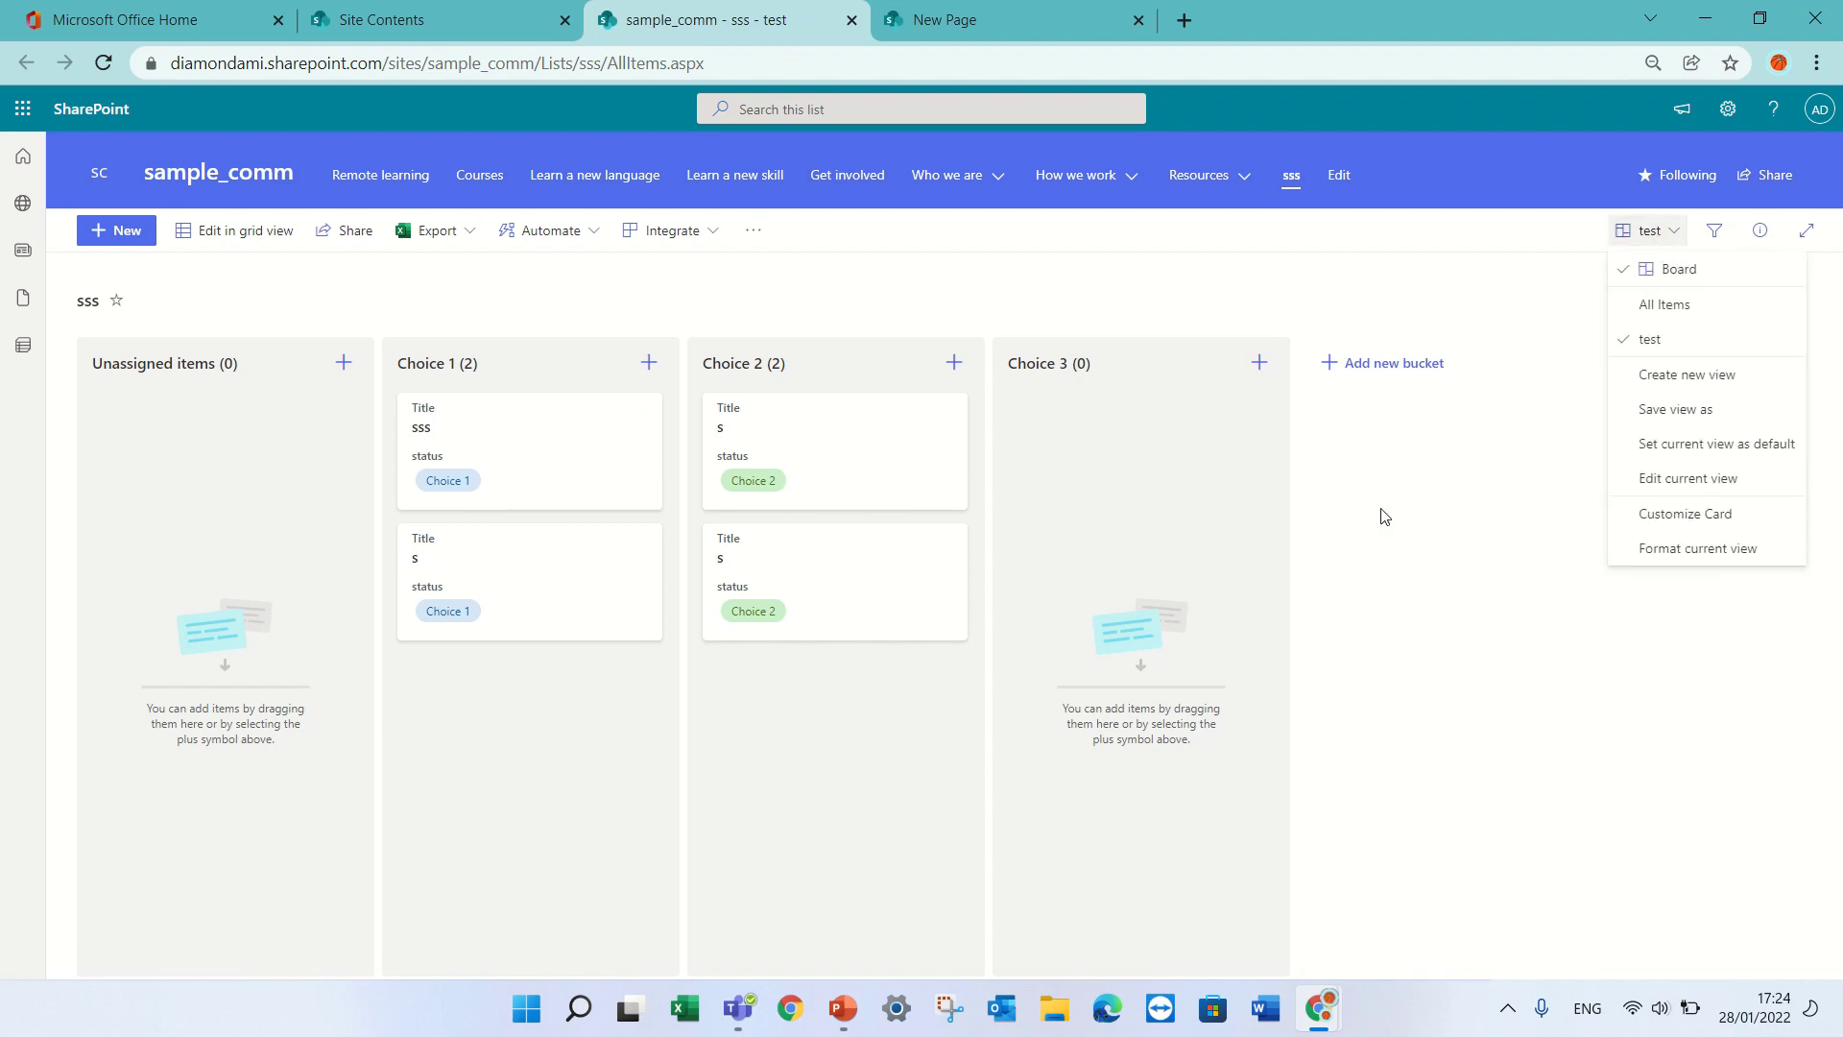
{"action": "left_click", "coordinate": [1451, 582]}
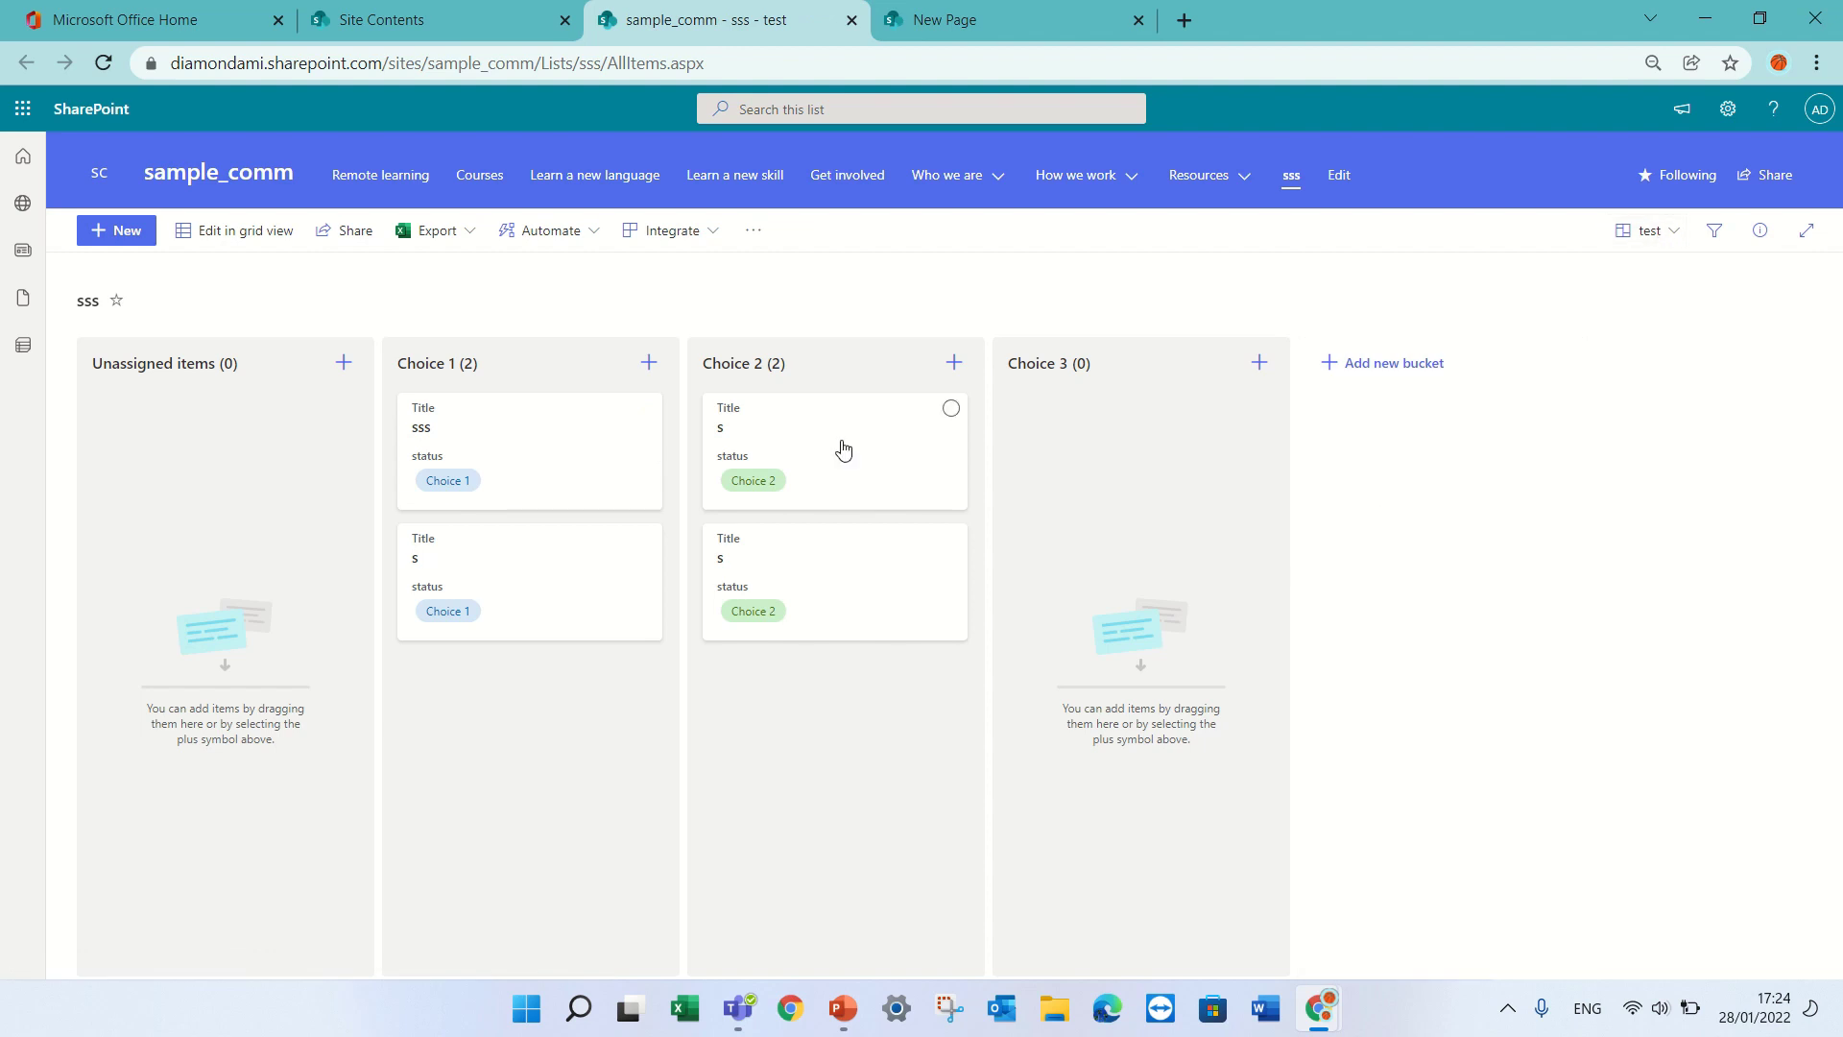
{"action": "left_click", "coordinate": [422, 434]}
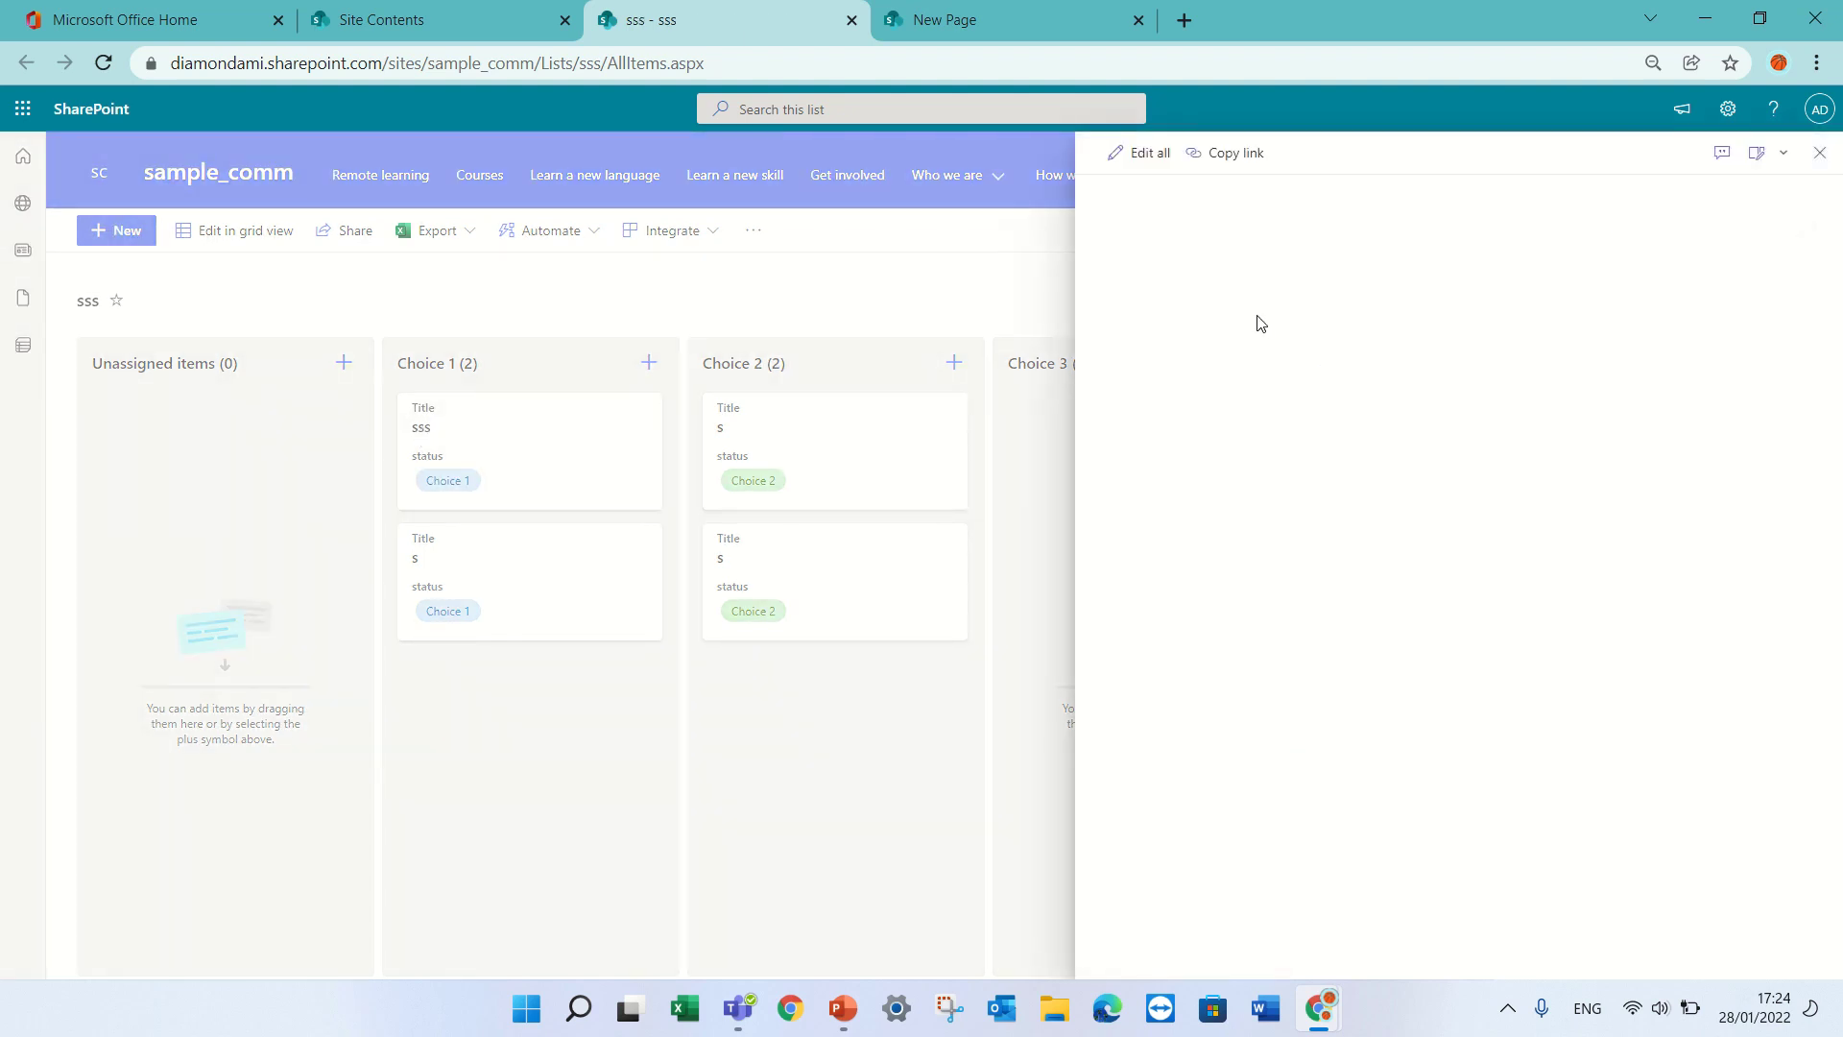
{"action": "left_click", "coordinate": [1820, 153]}
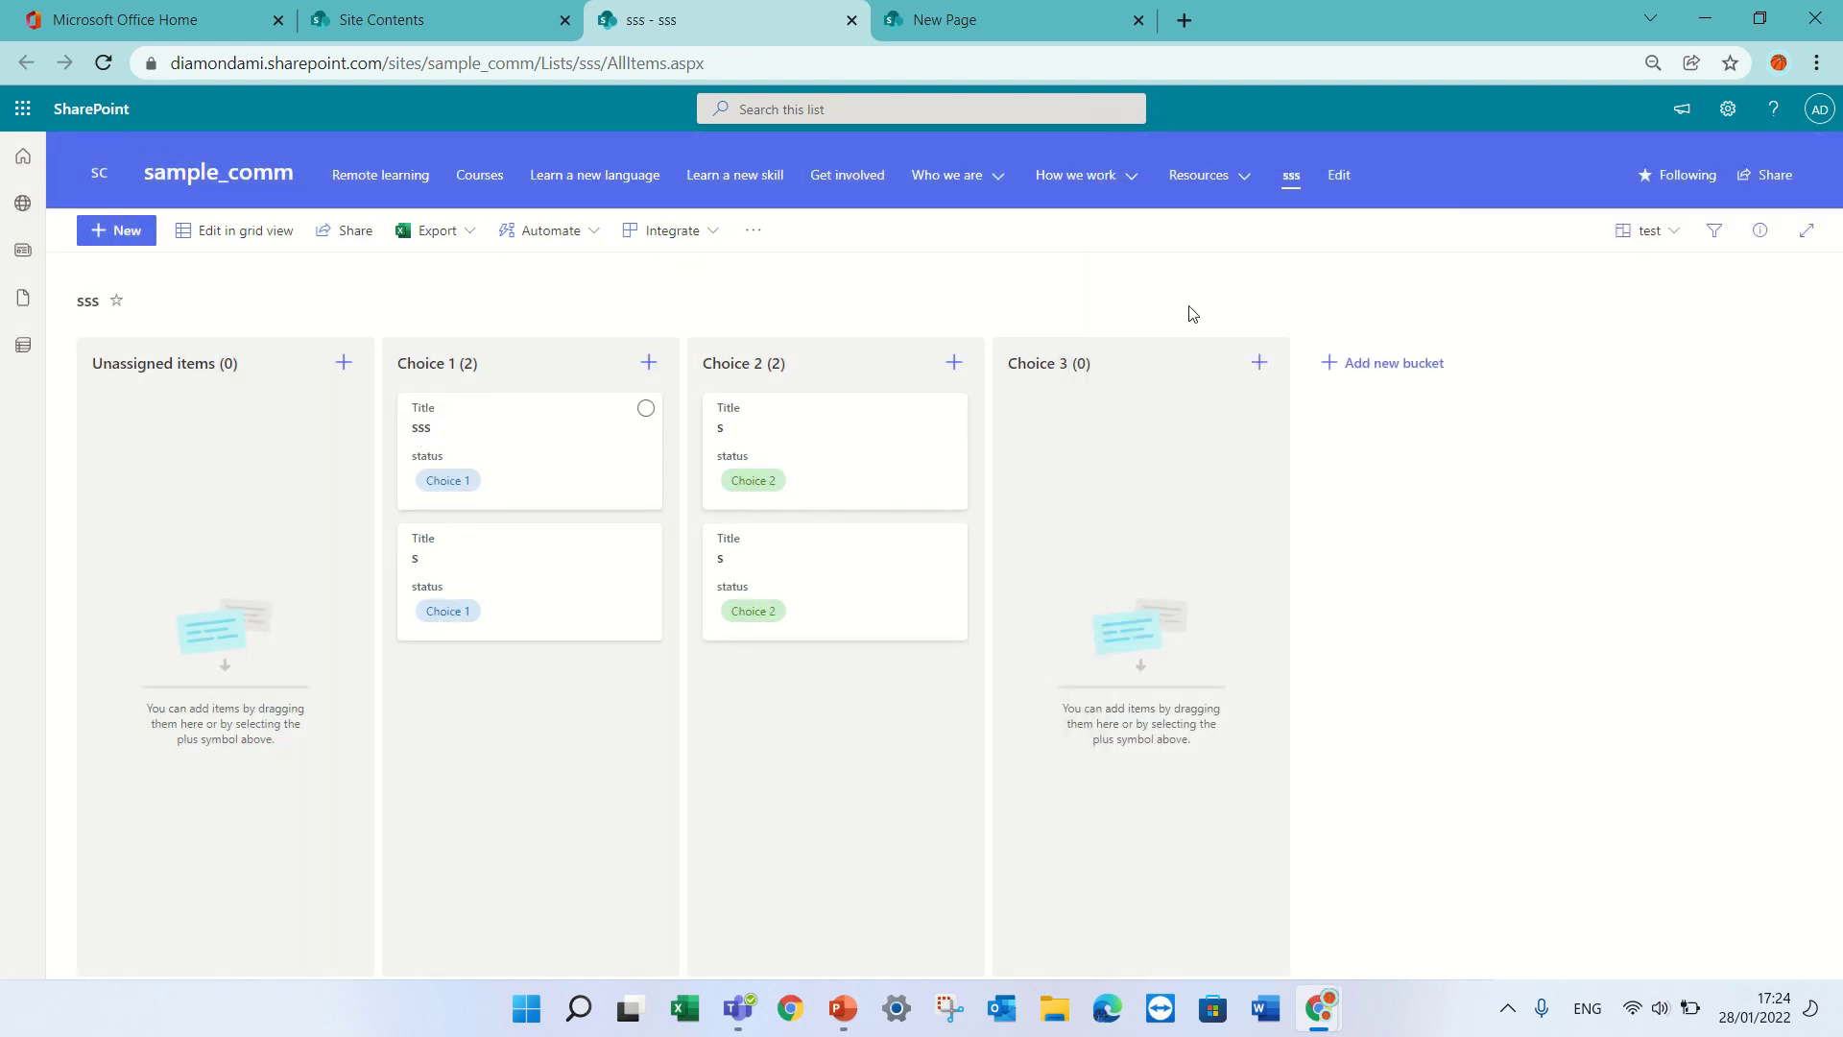
Step: Search the sss list for 'sss'
{"action": "left_click", "coordinate": [778, 112]}
{"action": "type", "text": "sss"}
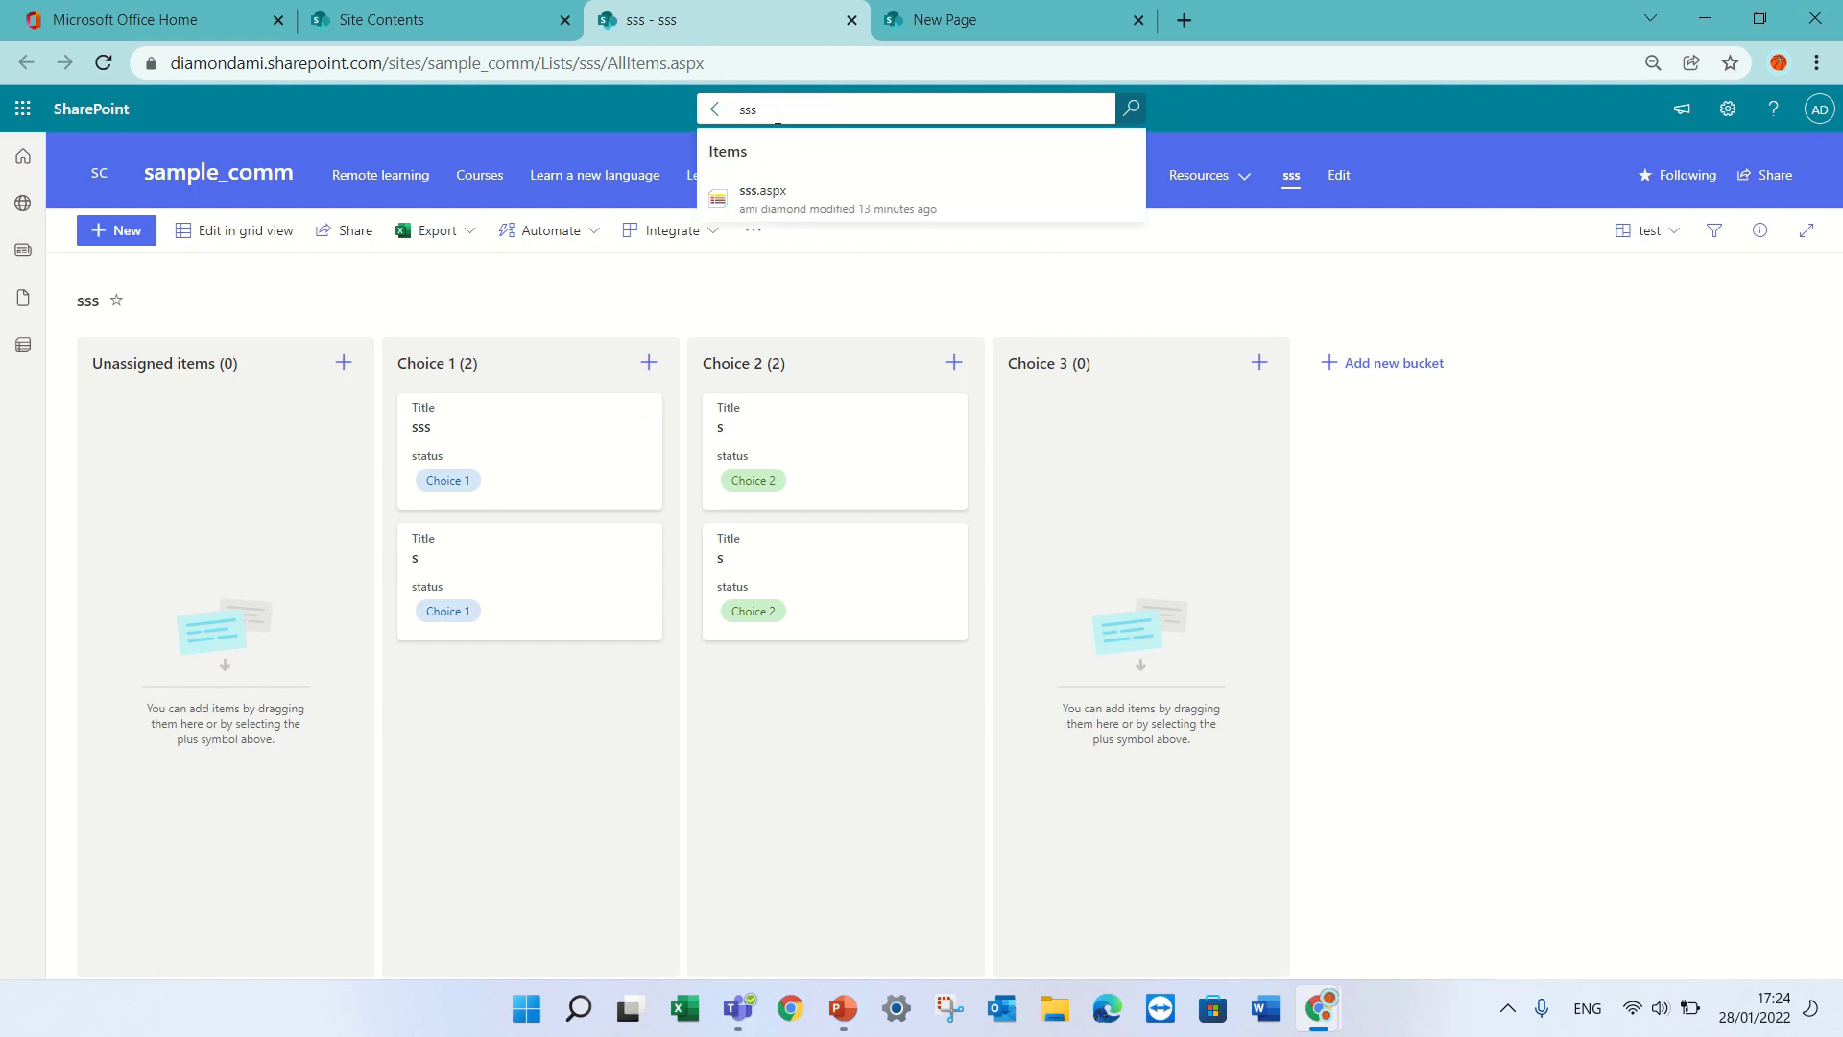
{"action": "key", "text": "Return"}
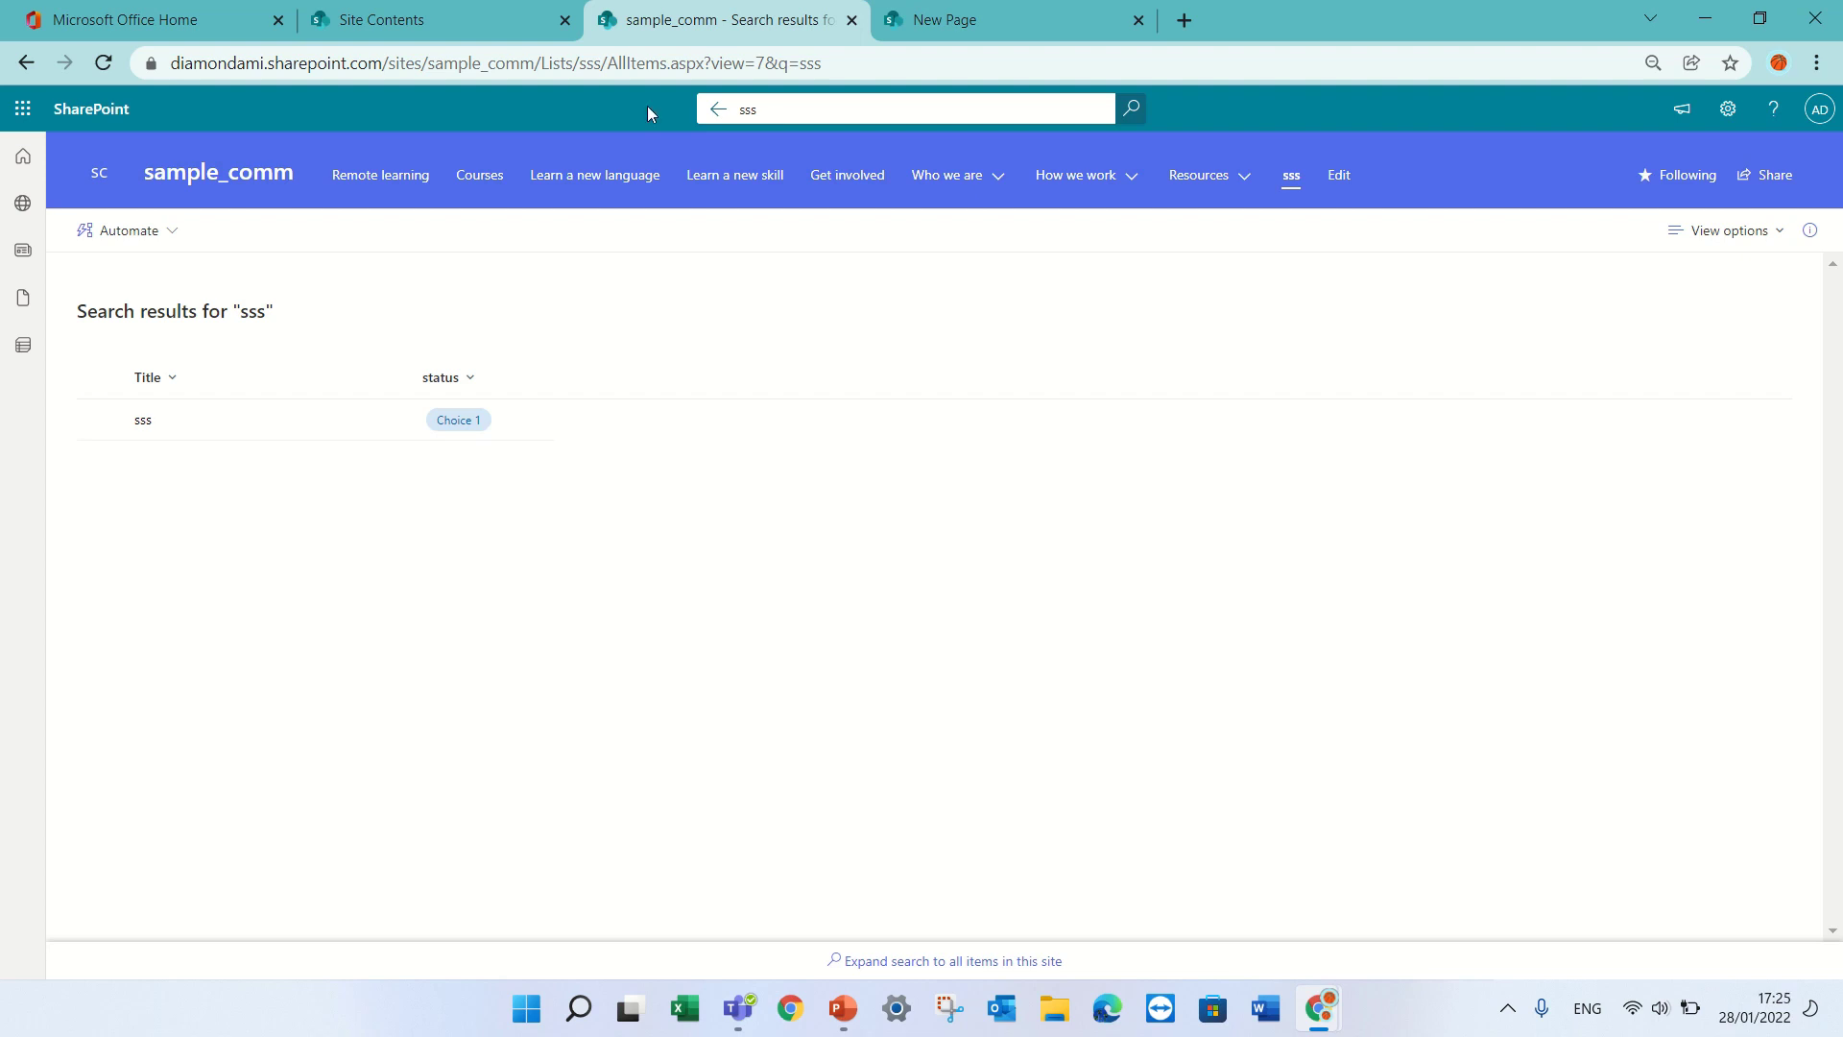
Step: Switch the sss list from the board to the All Items list view
{"action": "left_click", "coordinate": [26, 63]}
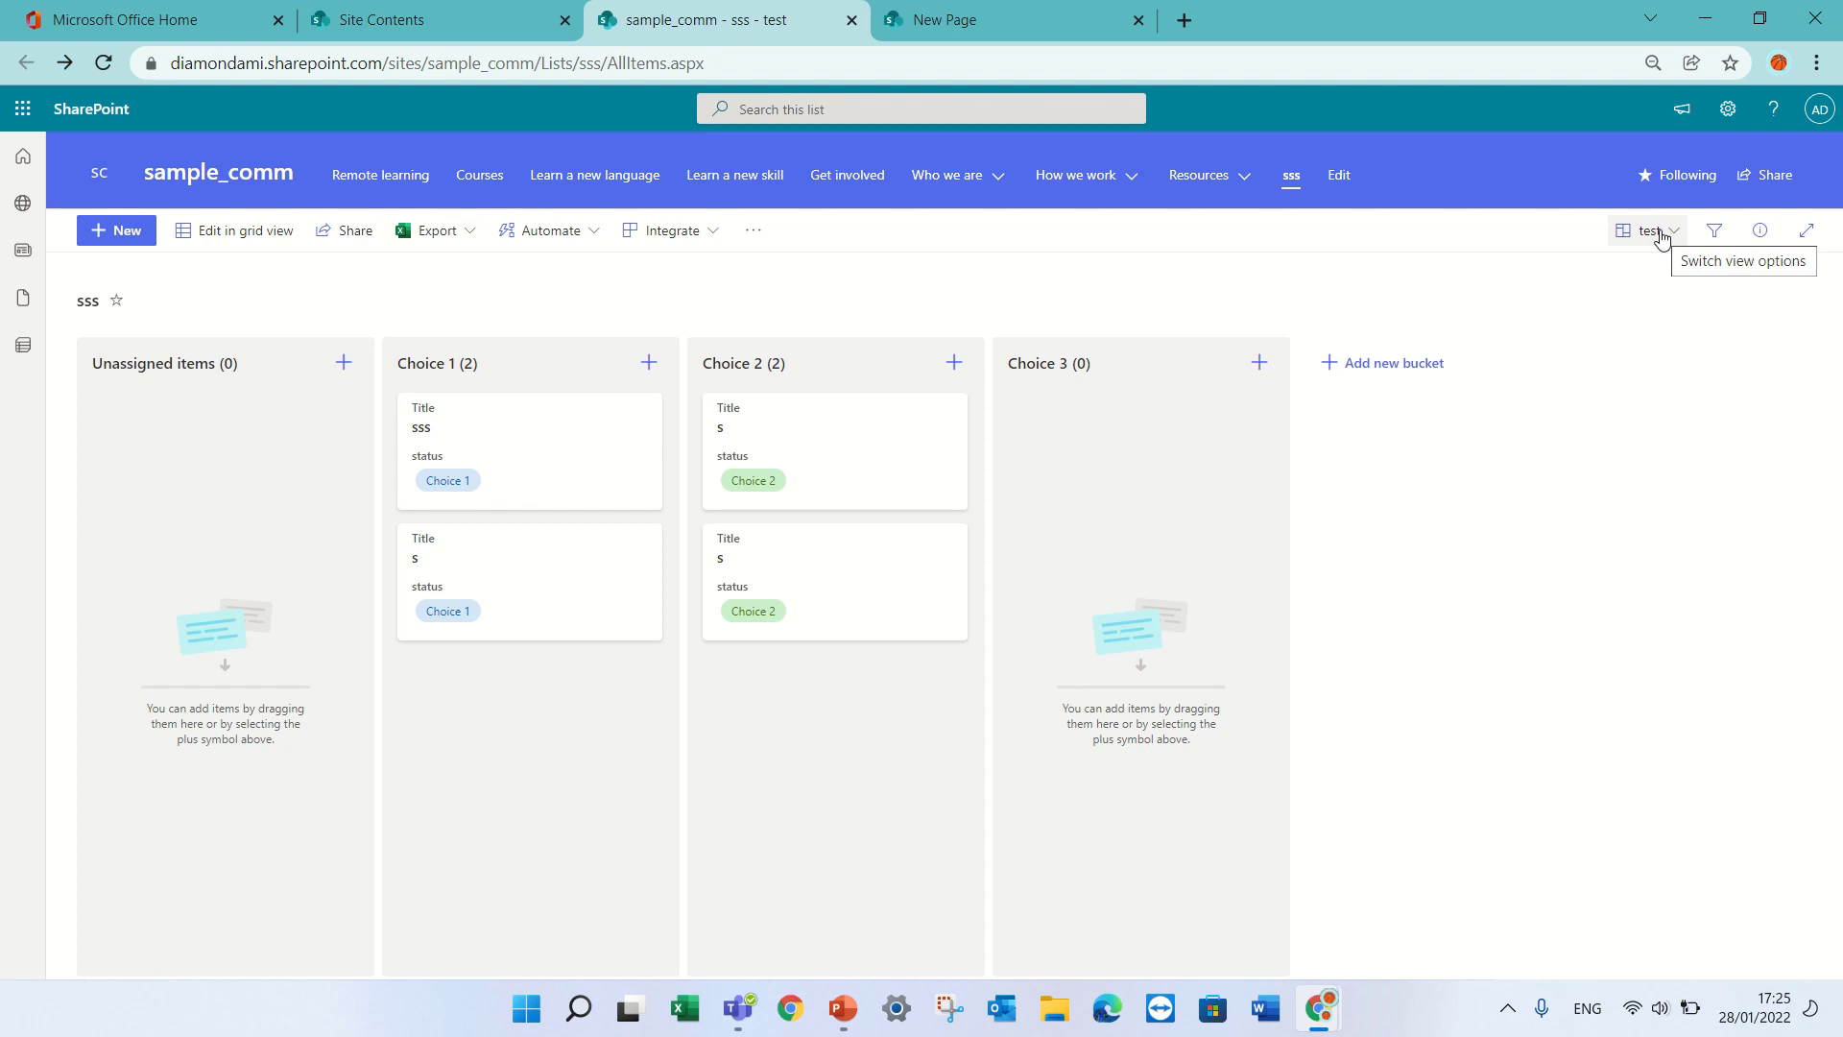
{"action": "left_click", "coordinate": [1661, 236]}
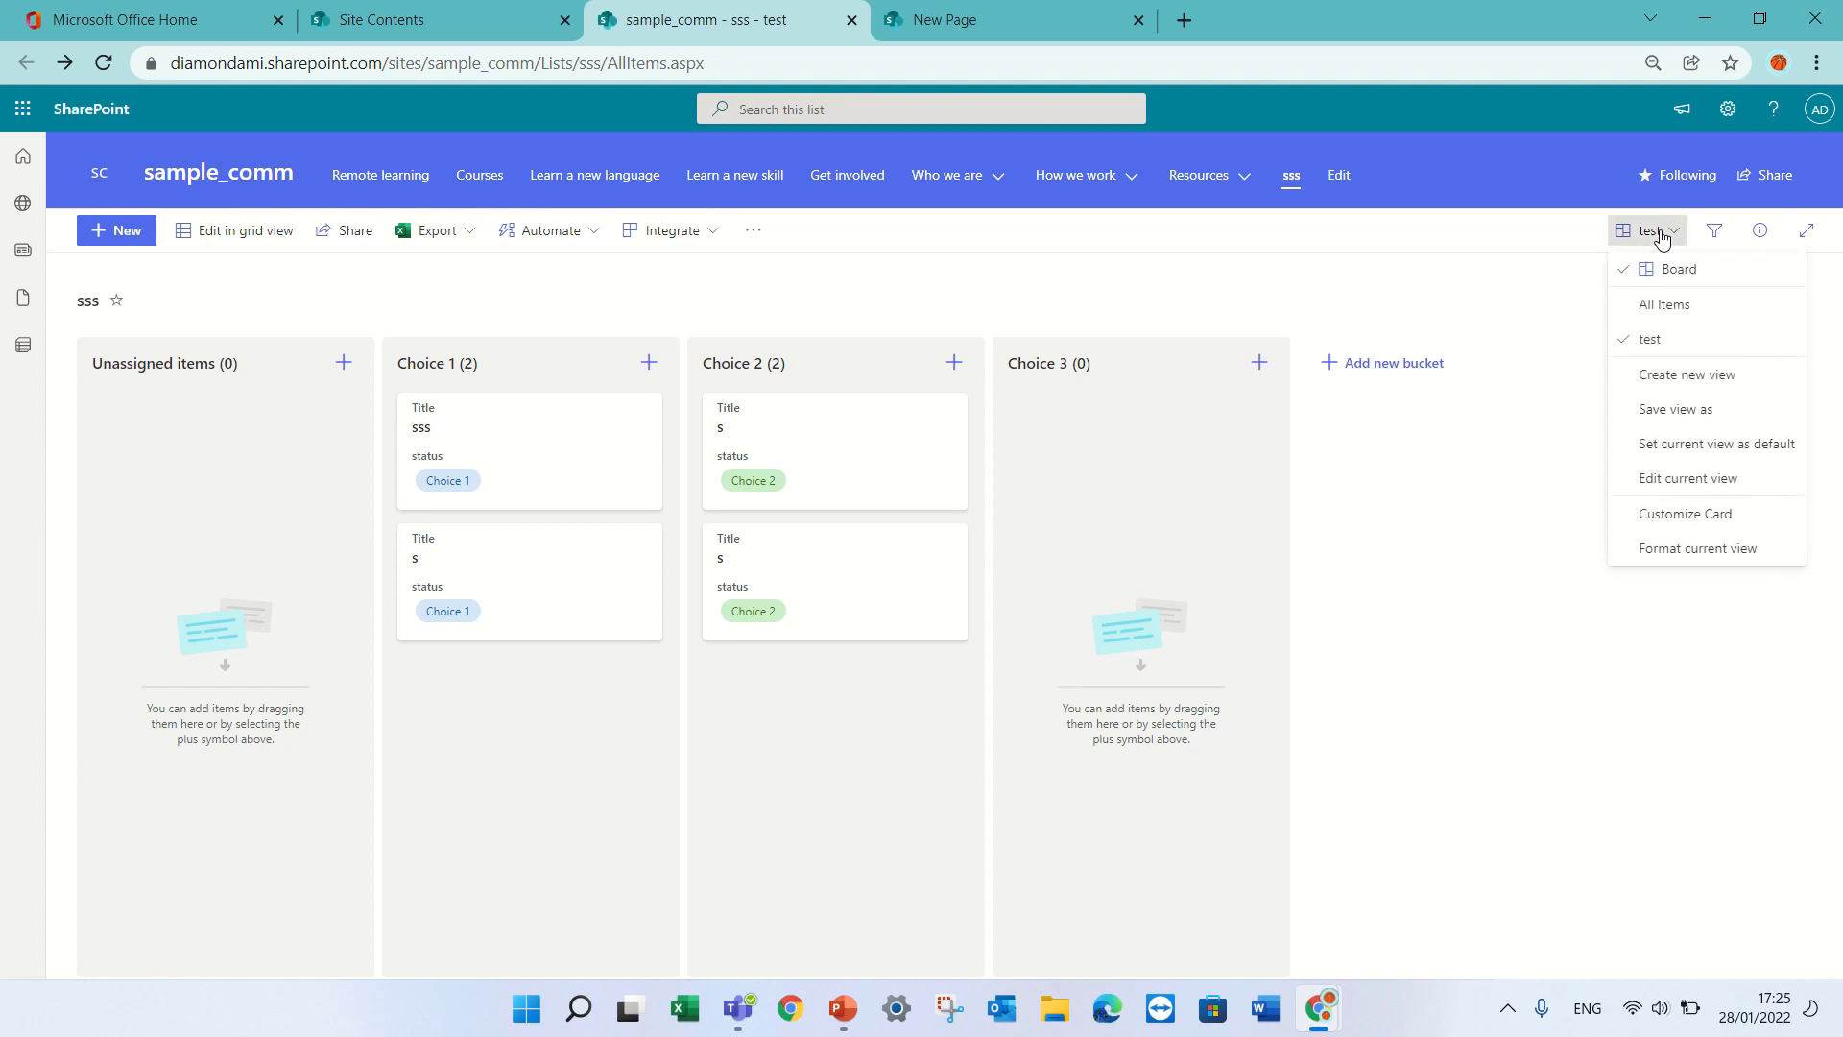
{"action": "left_click", "coordinate": [1689, 305]}
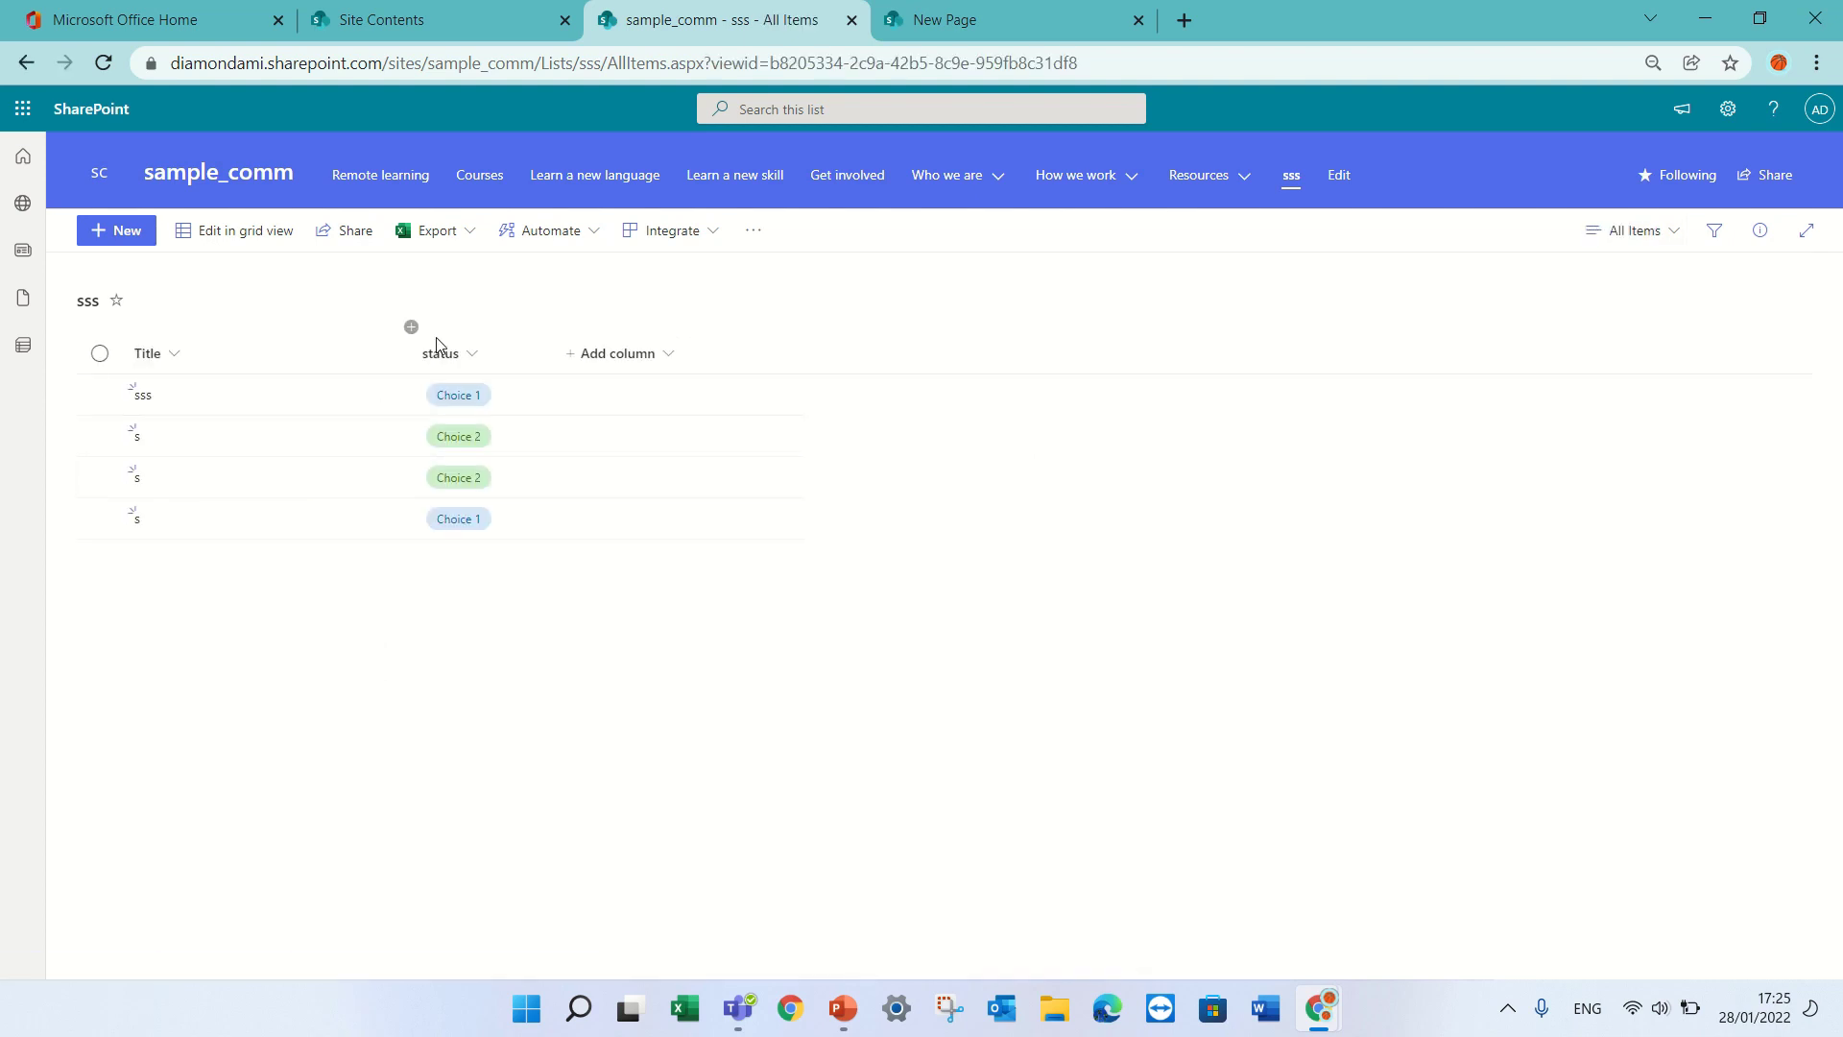
Step: Inspect the status column's settings and type options, then close the editor unchanged
{"action": "left_click", "coordinate": [477, 362]}
{"action": "mouse_move", "coordinate": [527, 532]}
{"action": "left_click", "coordinate": [601, 533]}
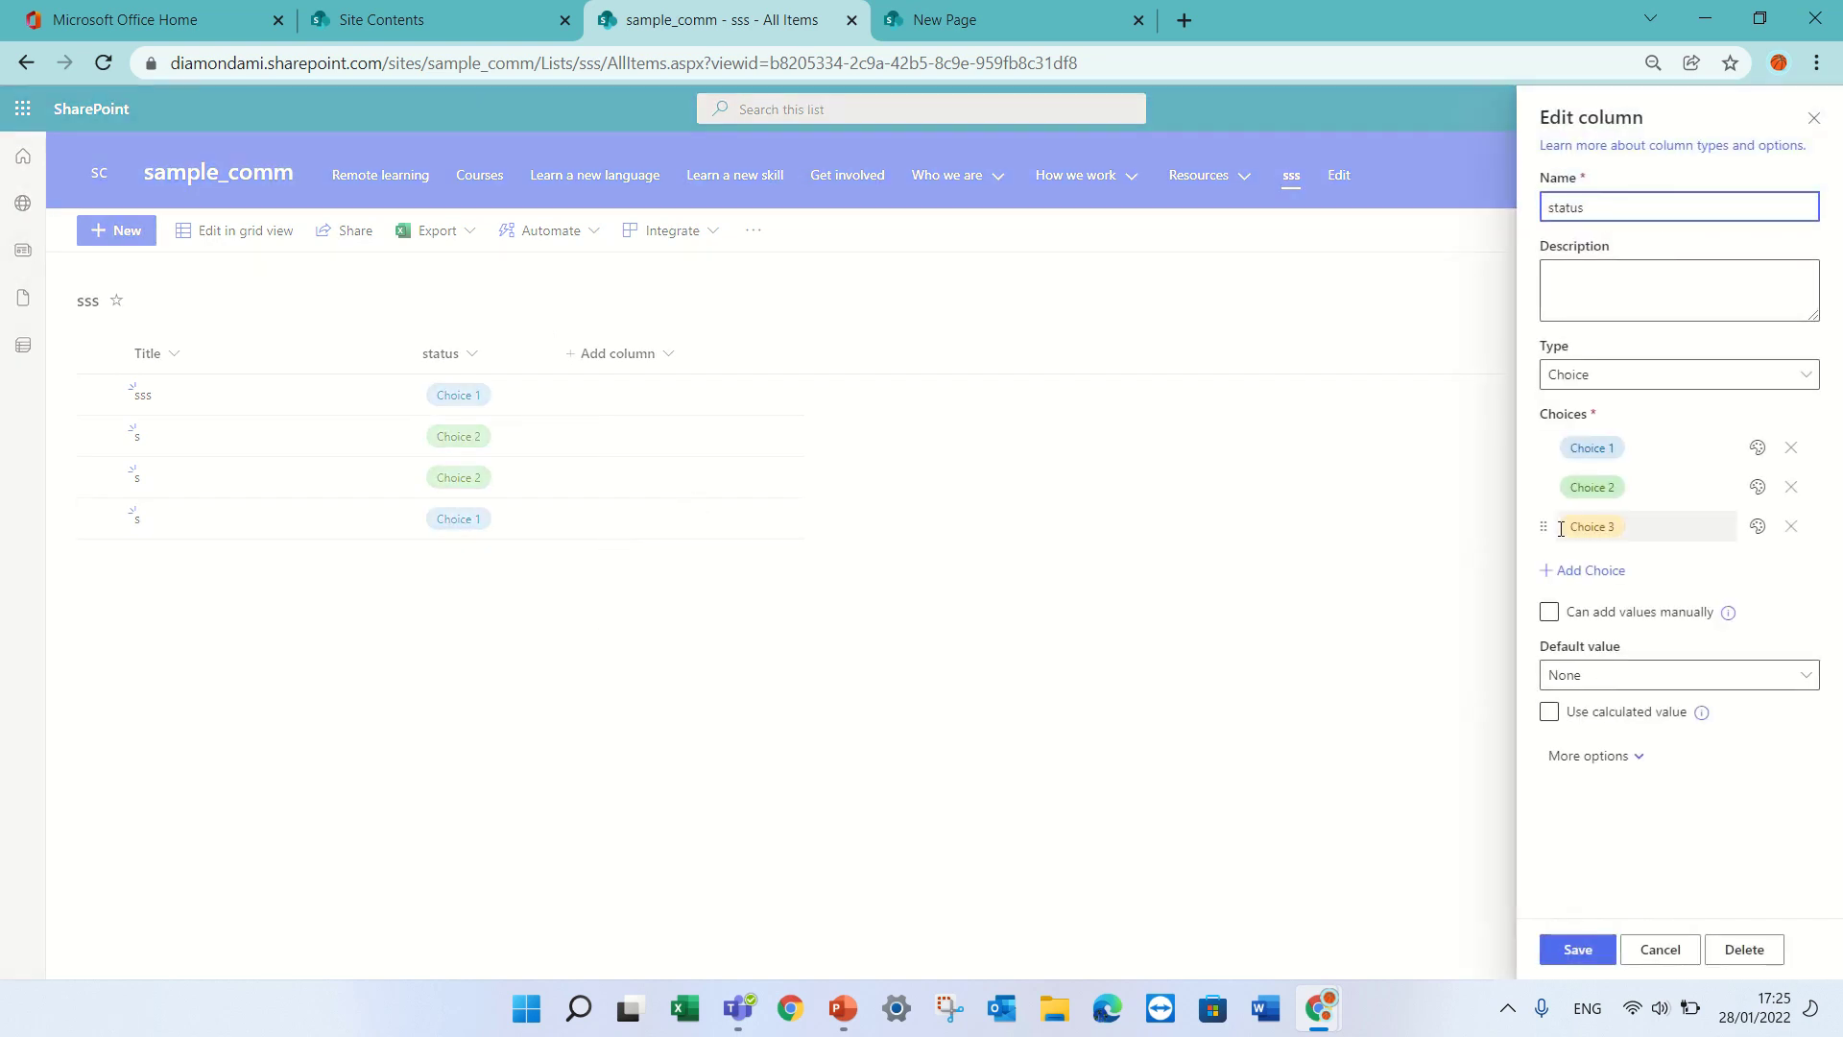
{"action": "left_click", "coordinate": [1769, 387]}
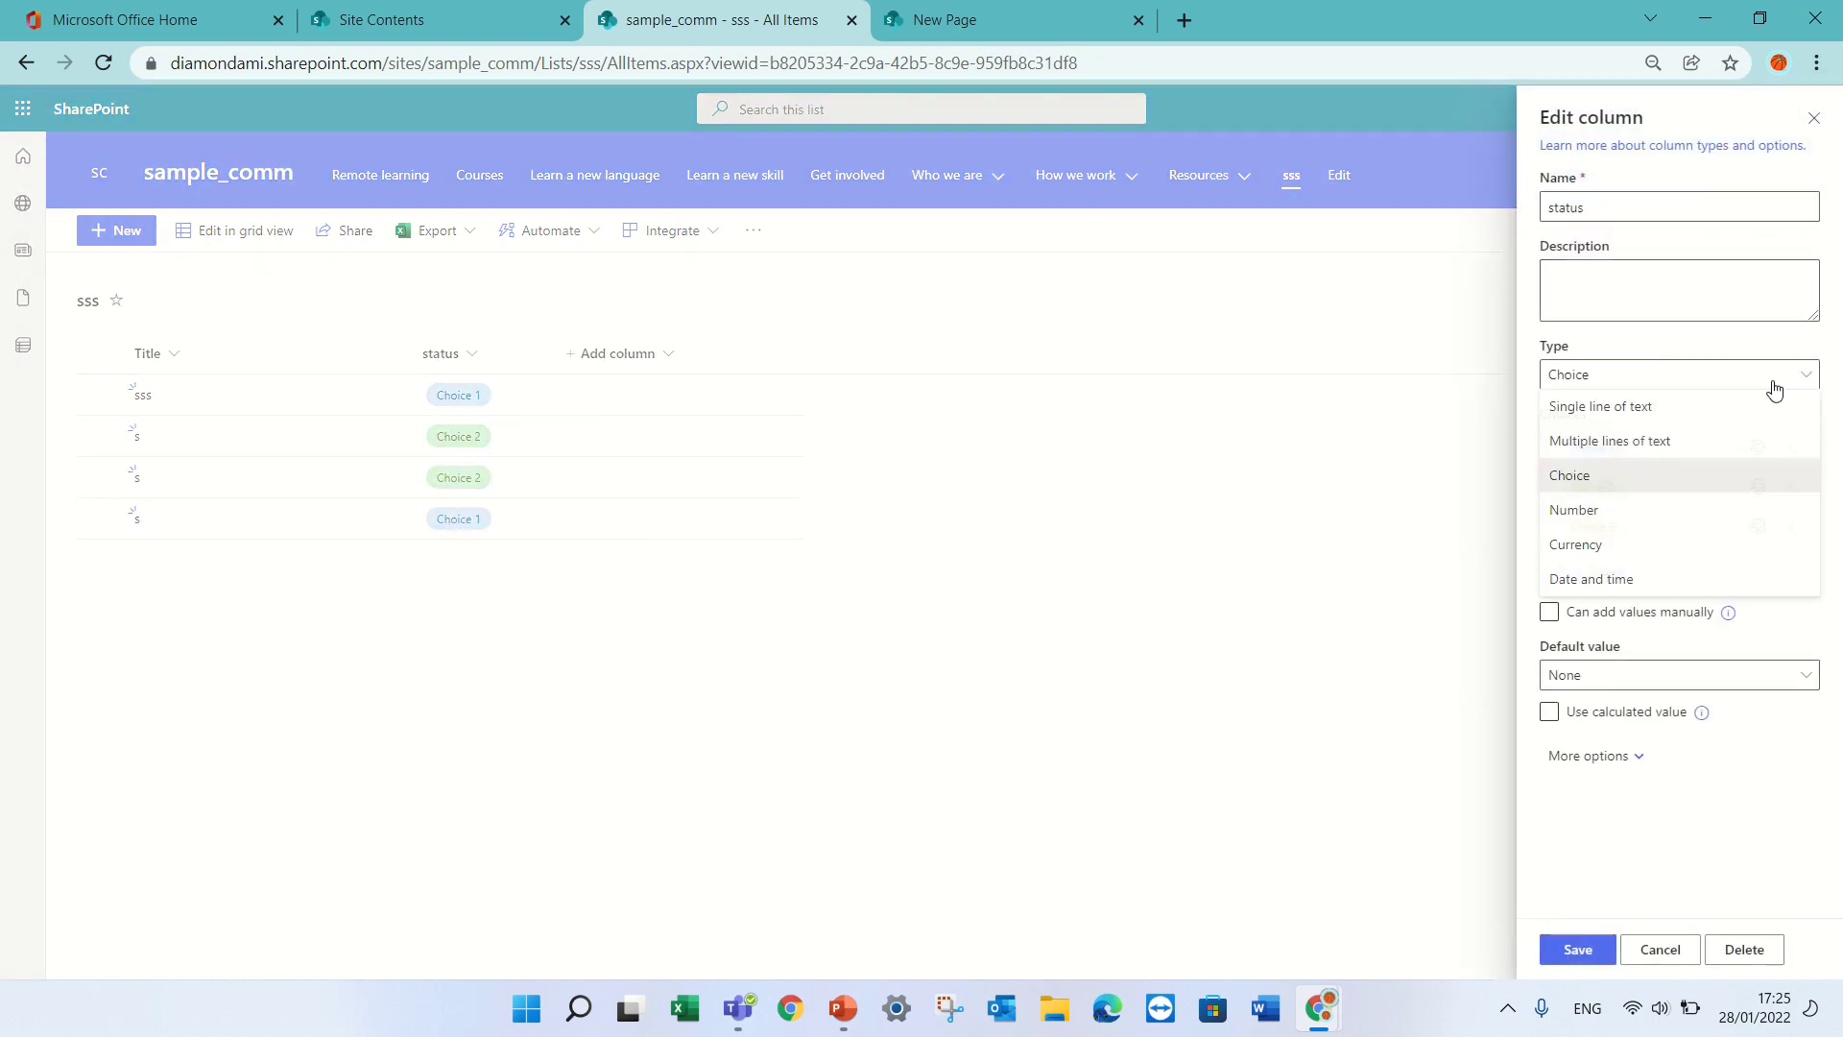
{"action": "left_click", "coordinate": [1813, 118]}
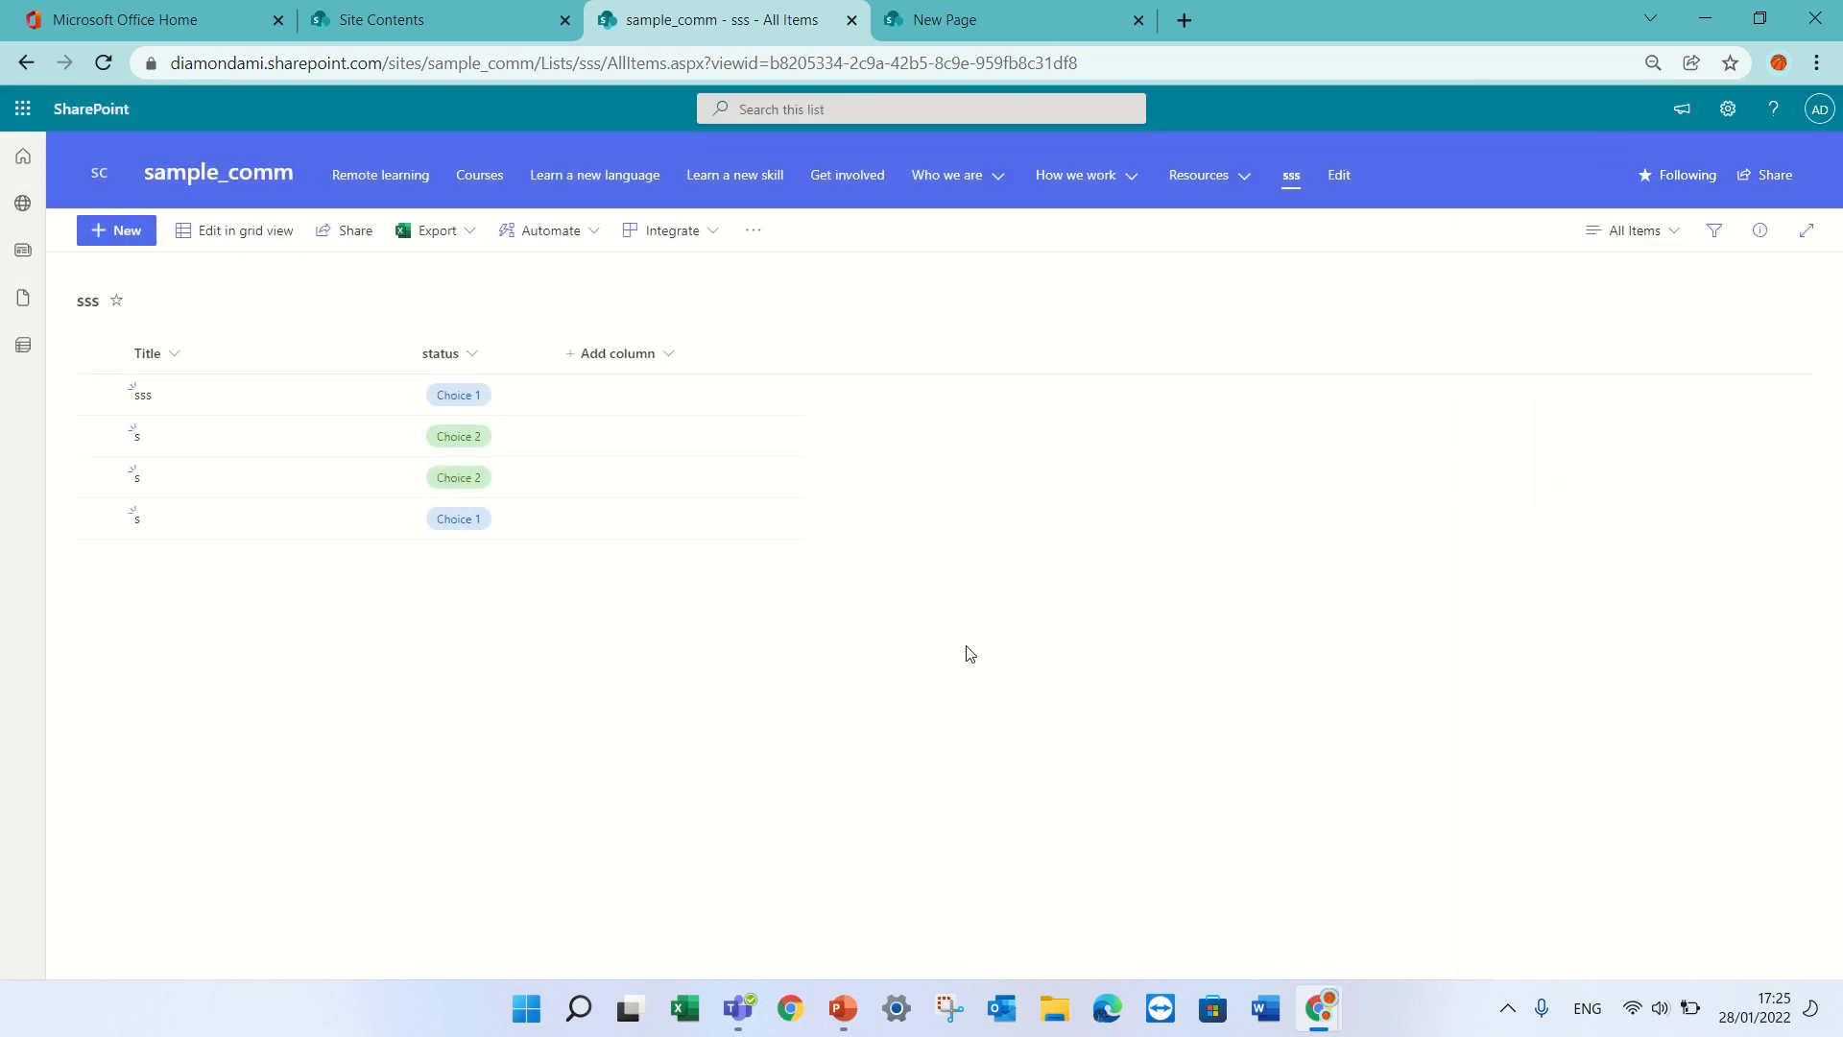
Step: Add a new Image column named 'image' to the sss list
{"action": "left_click", "coordinate": [643, 354]}
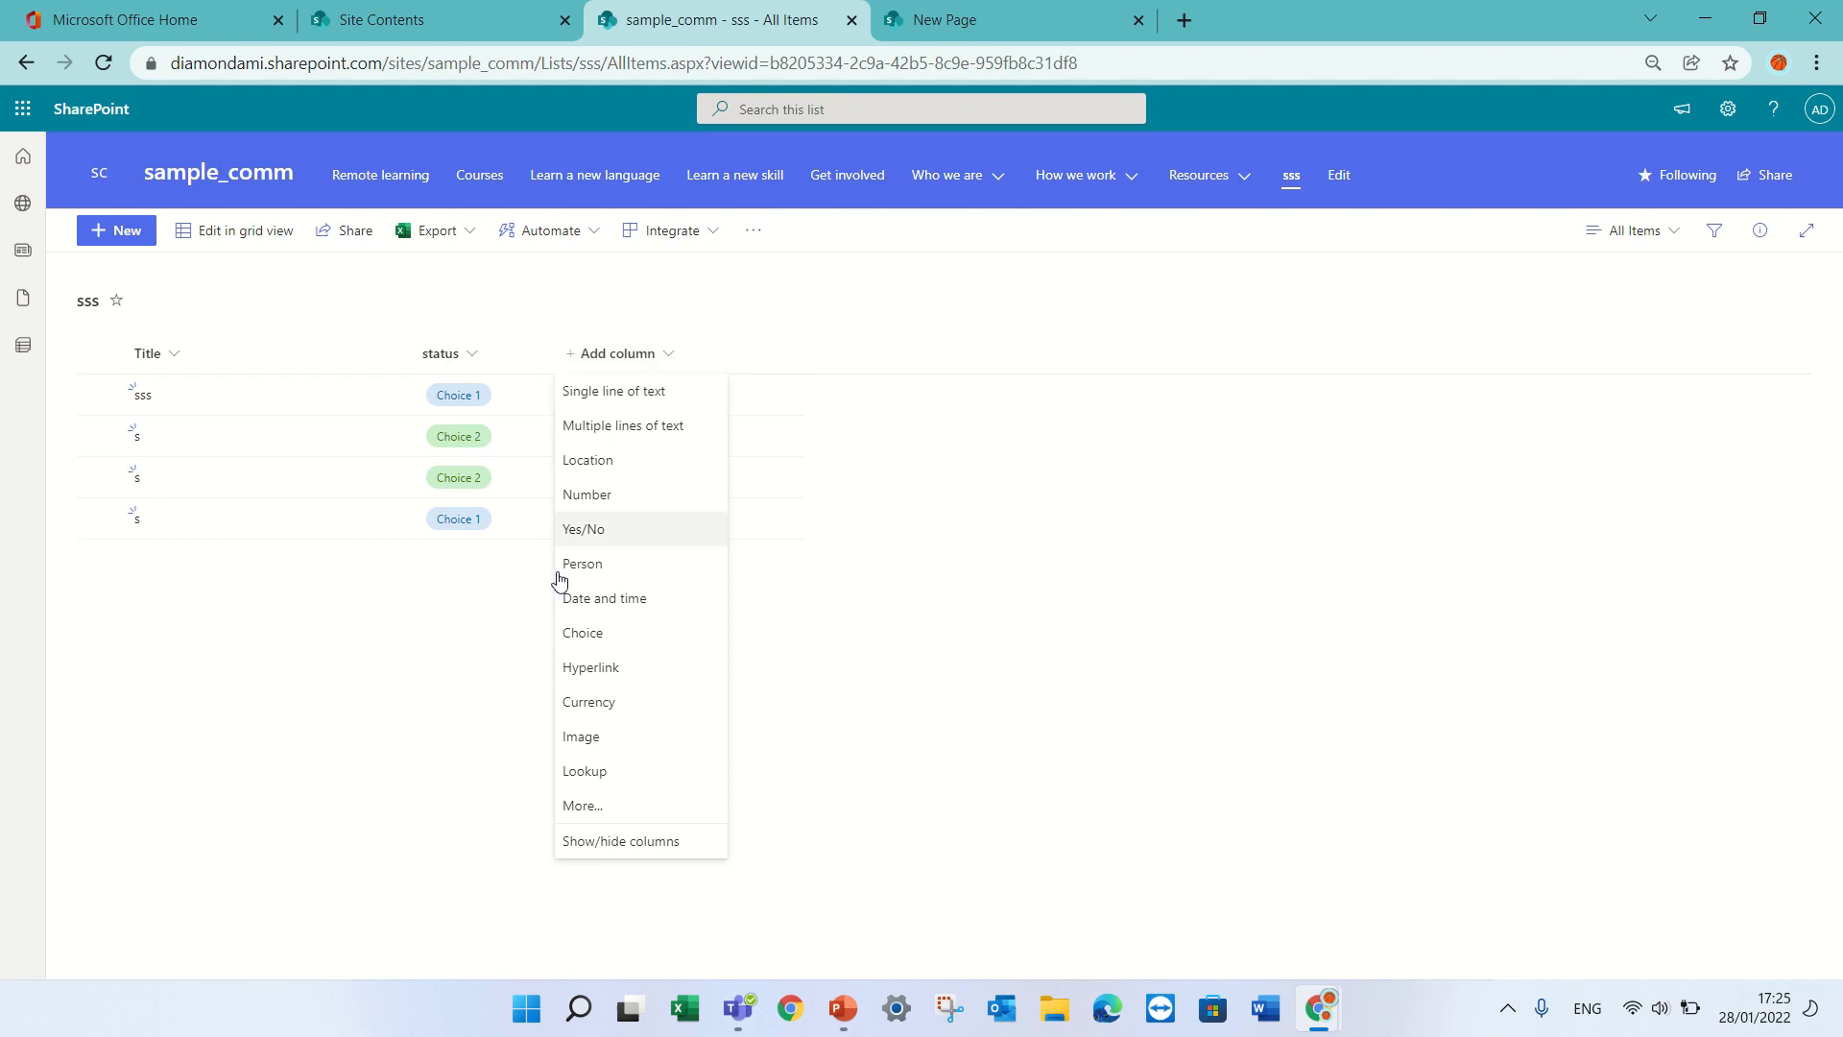
{"action": "left_click", "coordinate": [628, 758]}
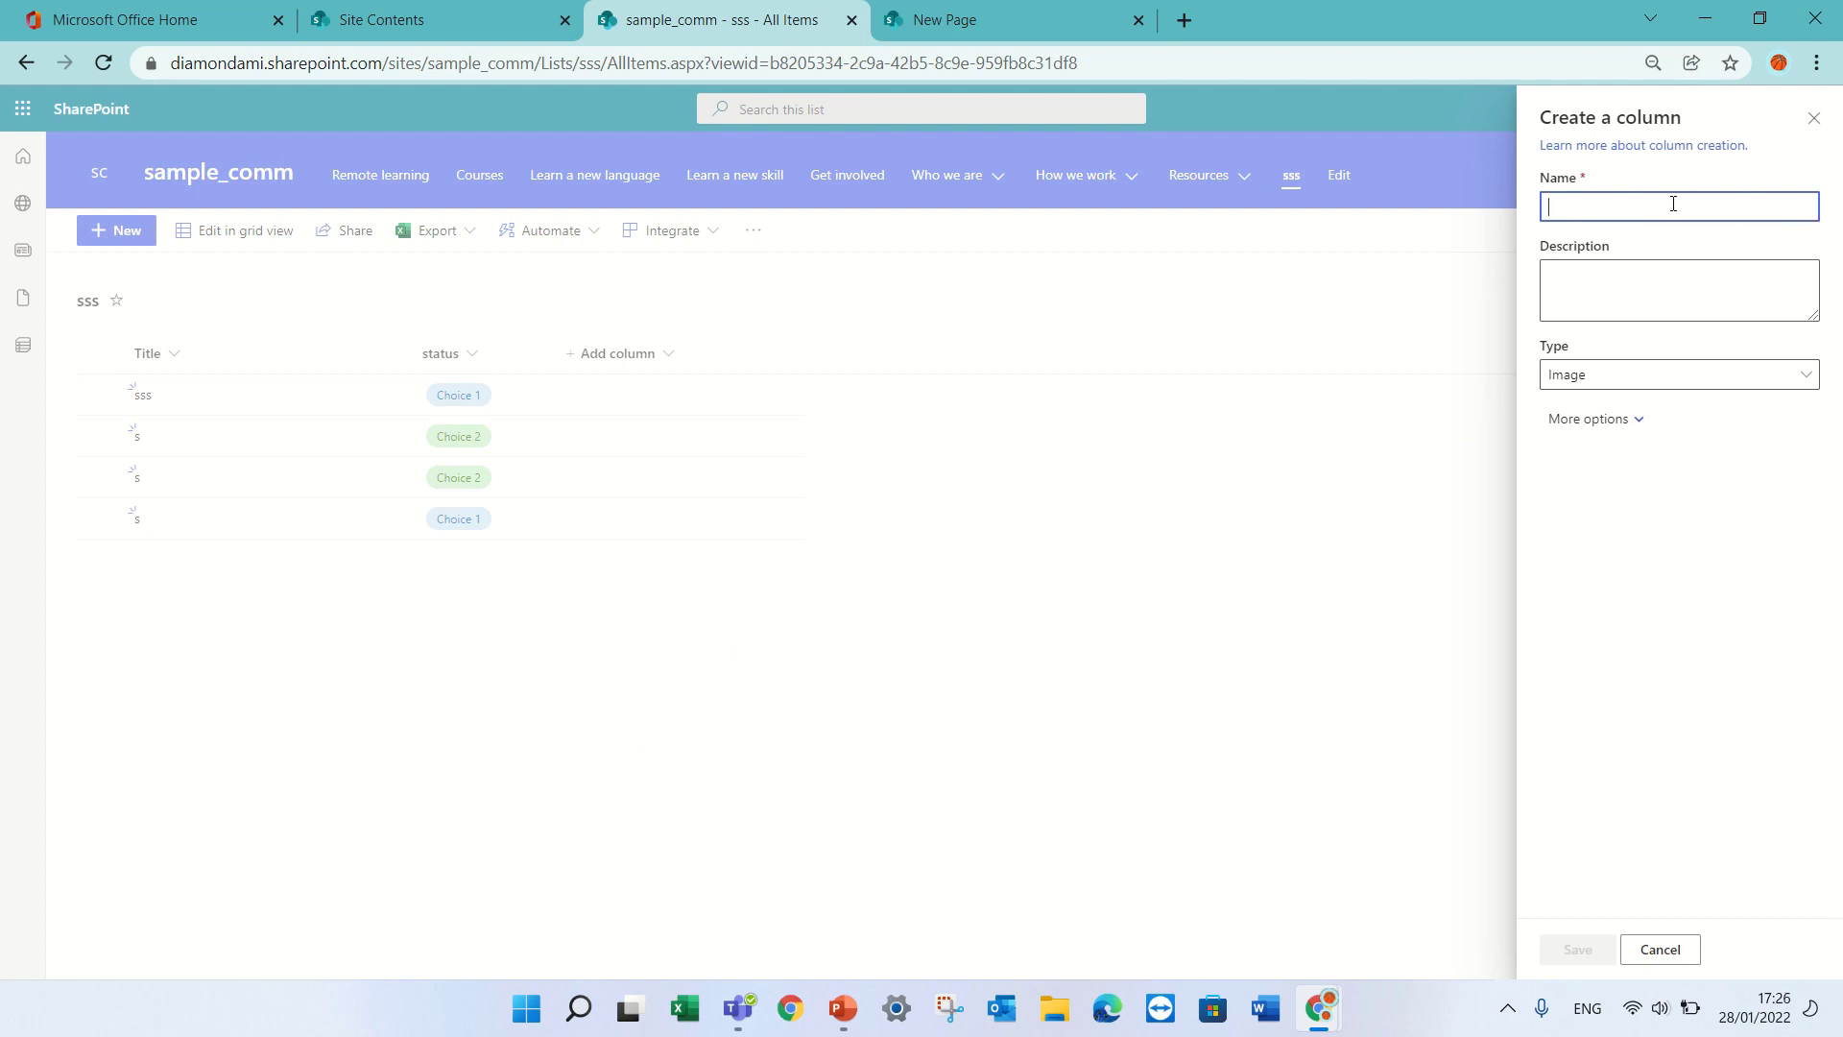
{"action": "type", "text": "image"}
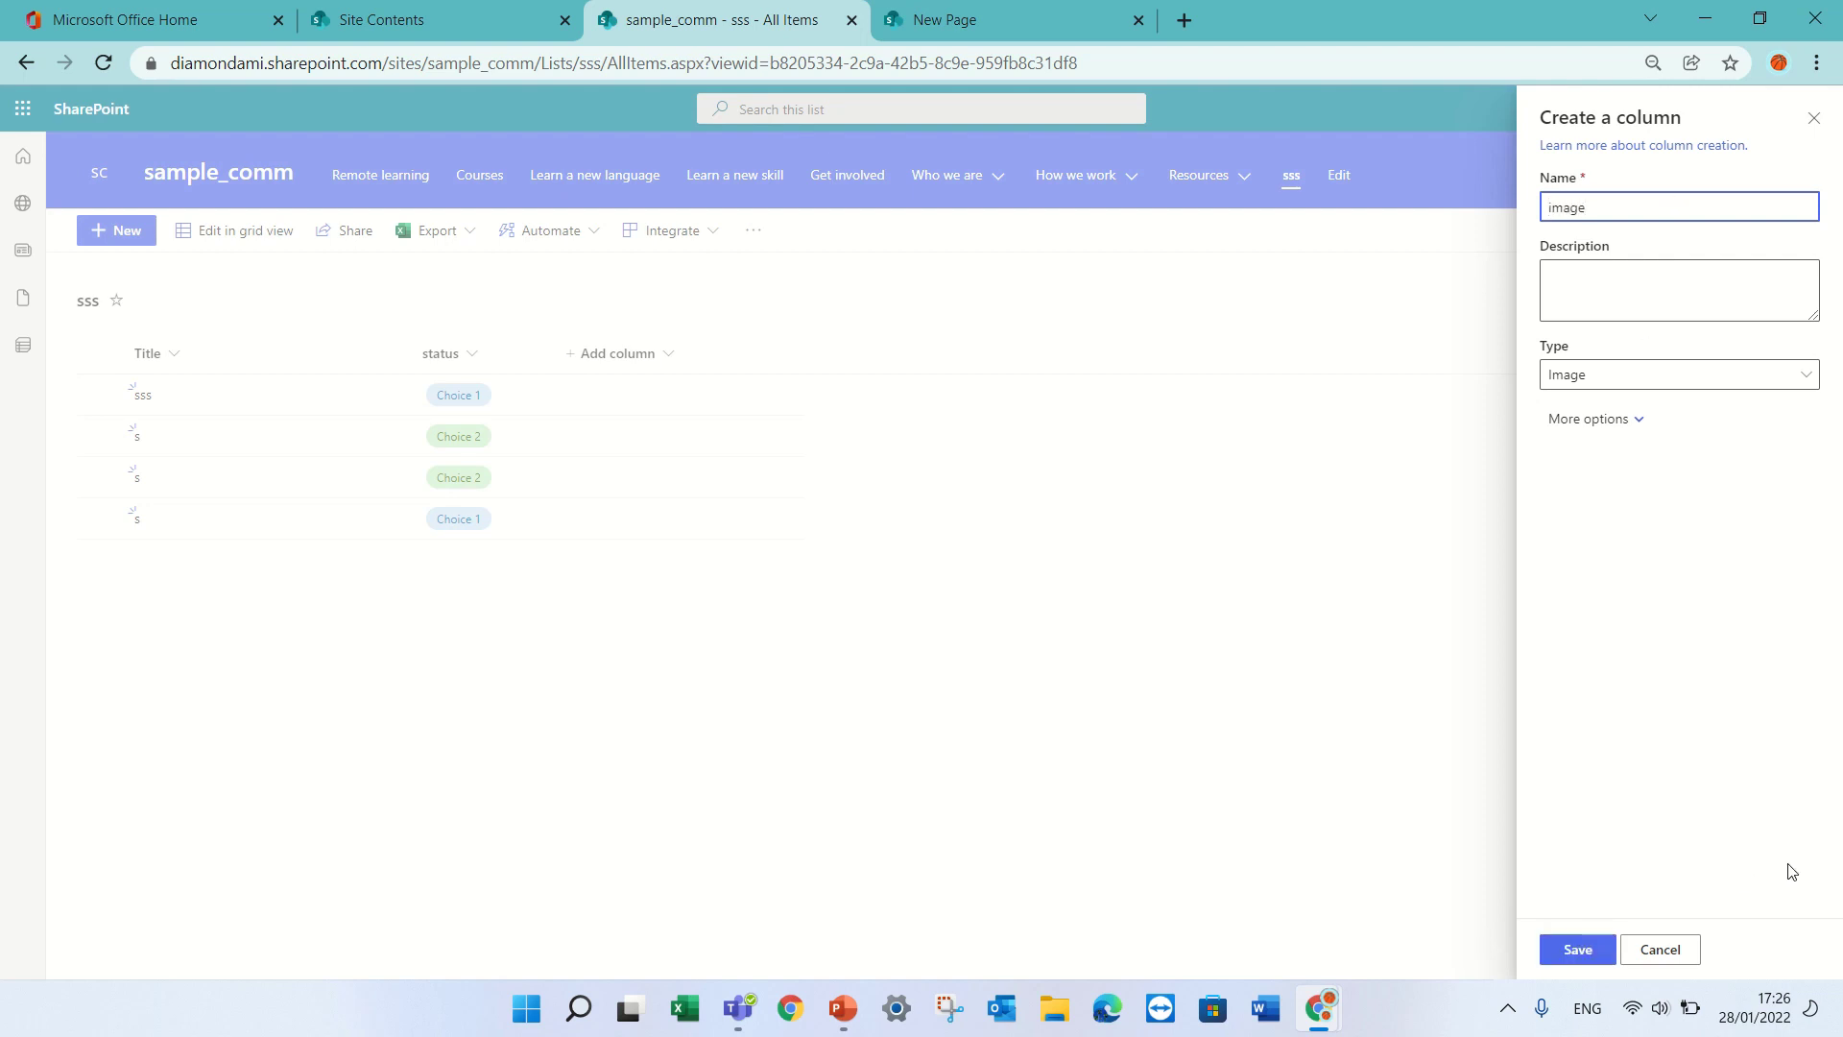
{"action": "left_click", "coordinate": [1577, 948]}
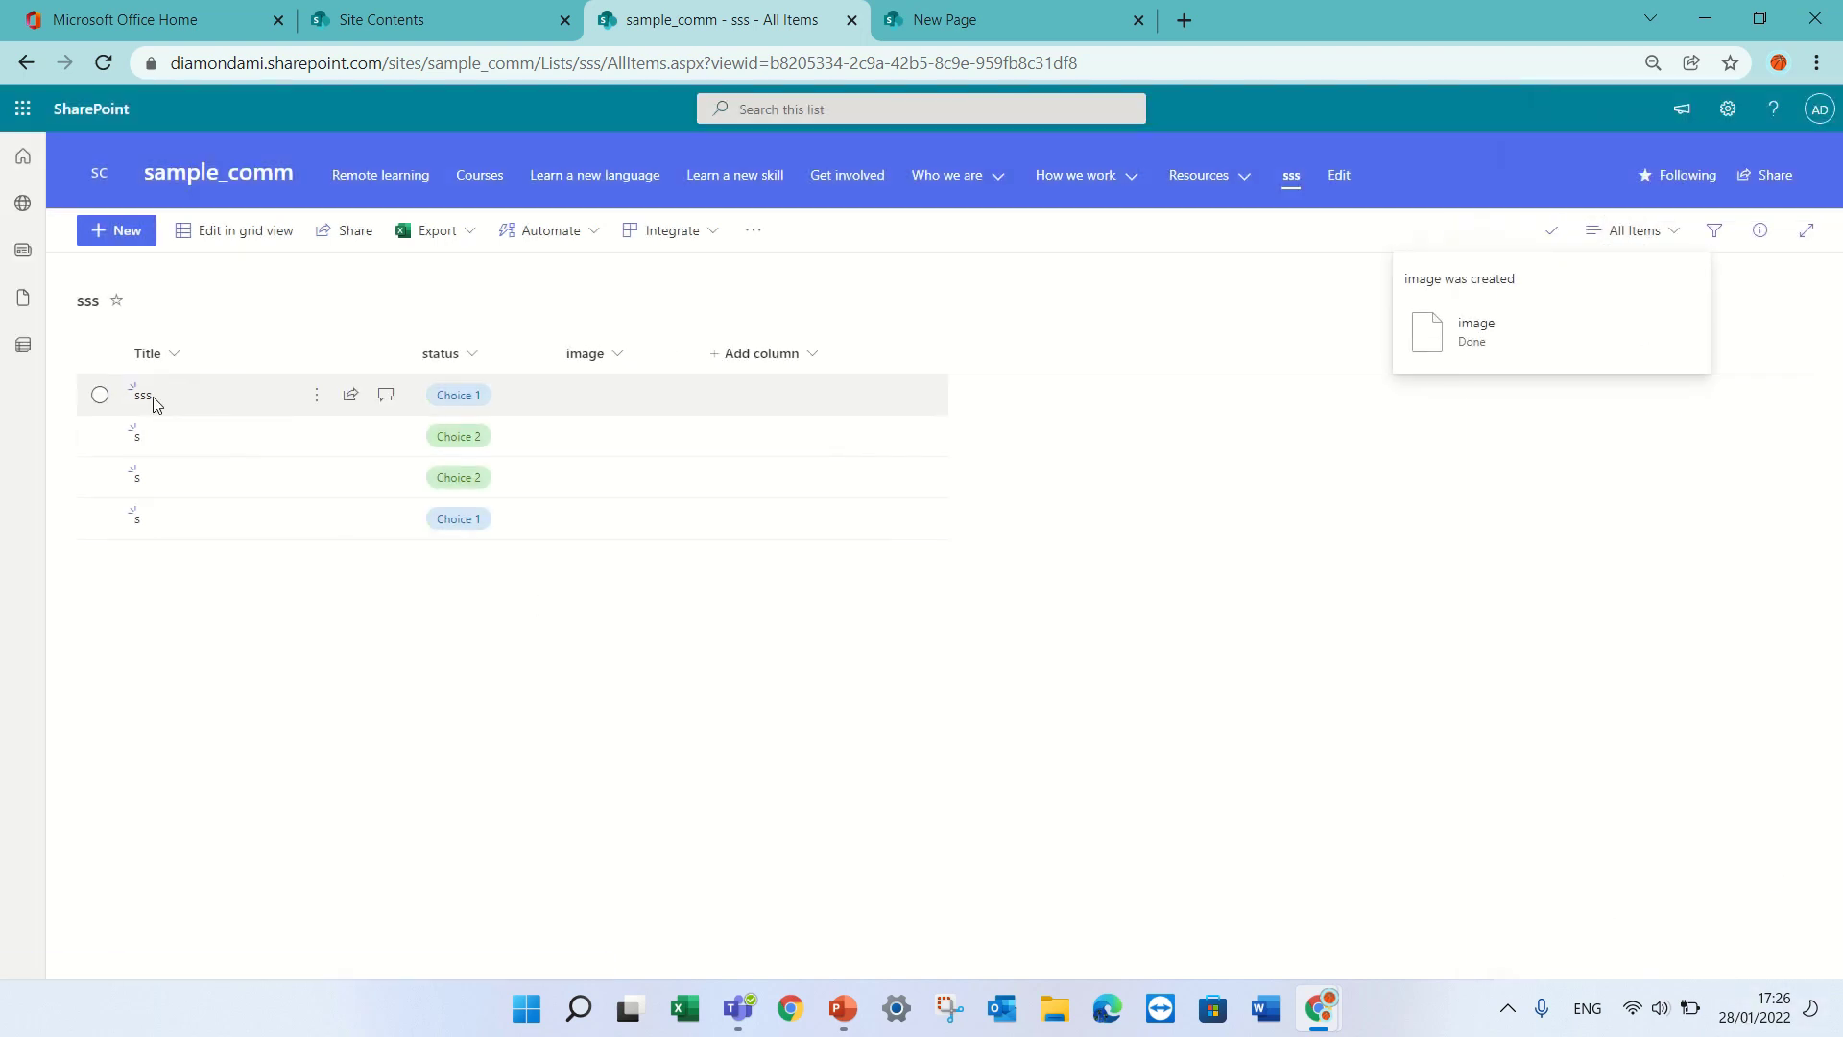
Step: Attach board.jpg from Downloads as the sss item's image
{"action": "left_click", "coordinate": [139, 394]}
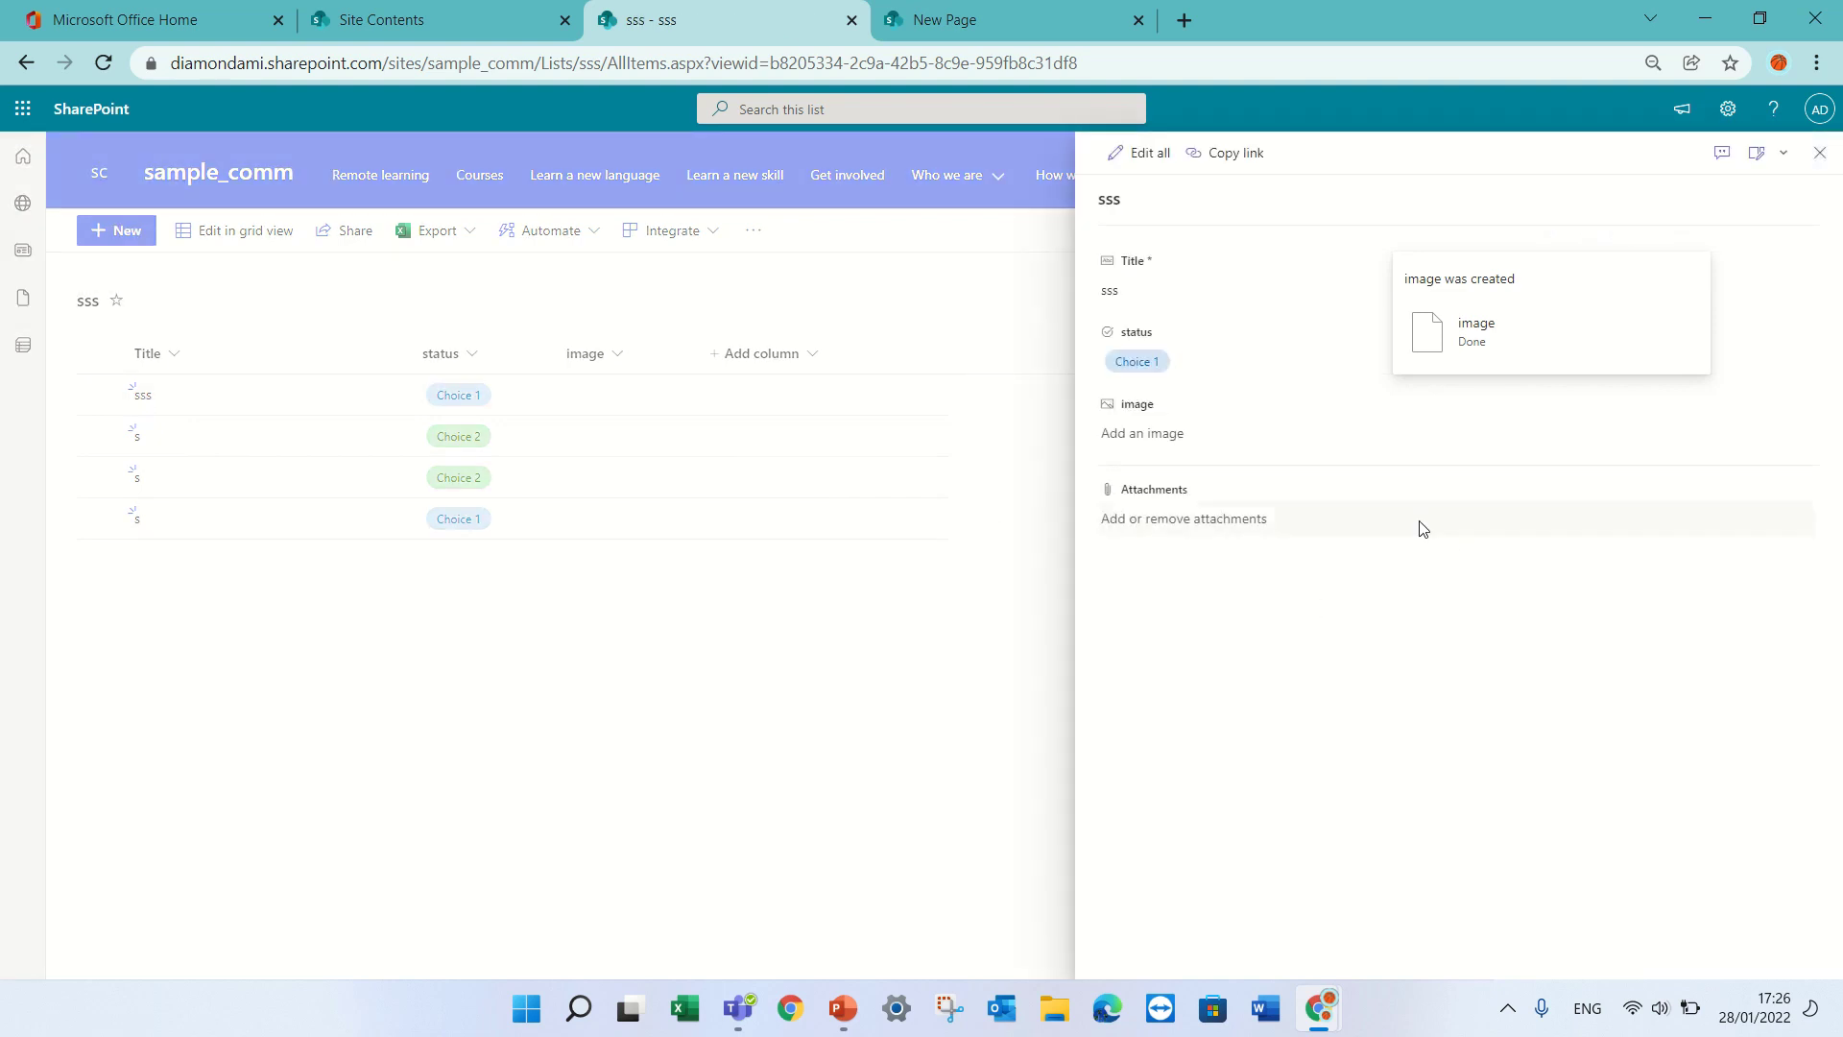
{"action": "left_click", "coordinate": [1158, 441]}
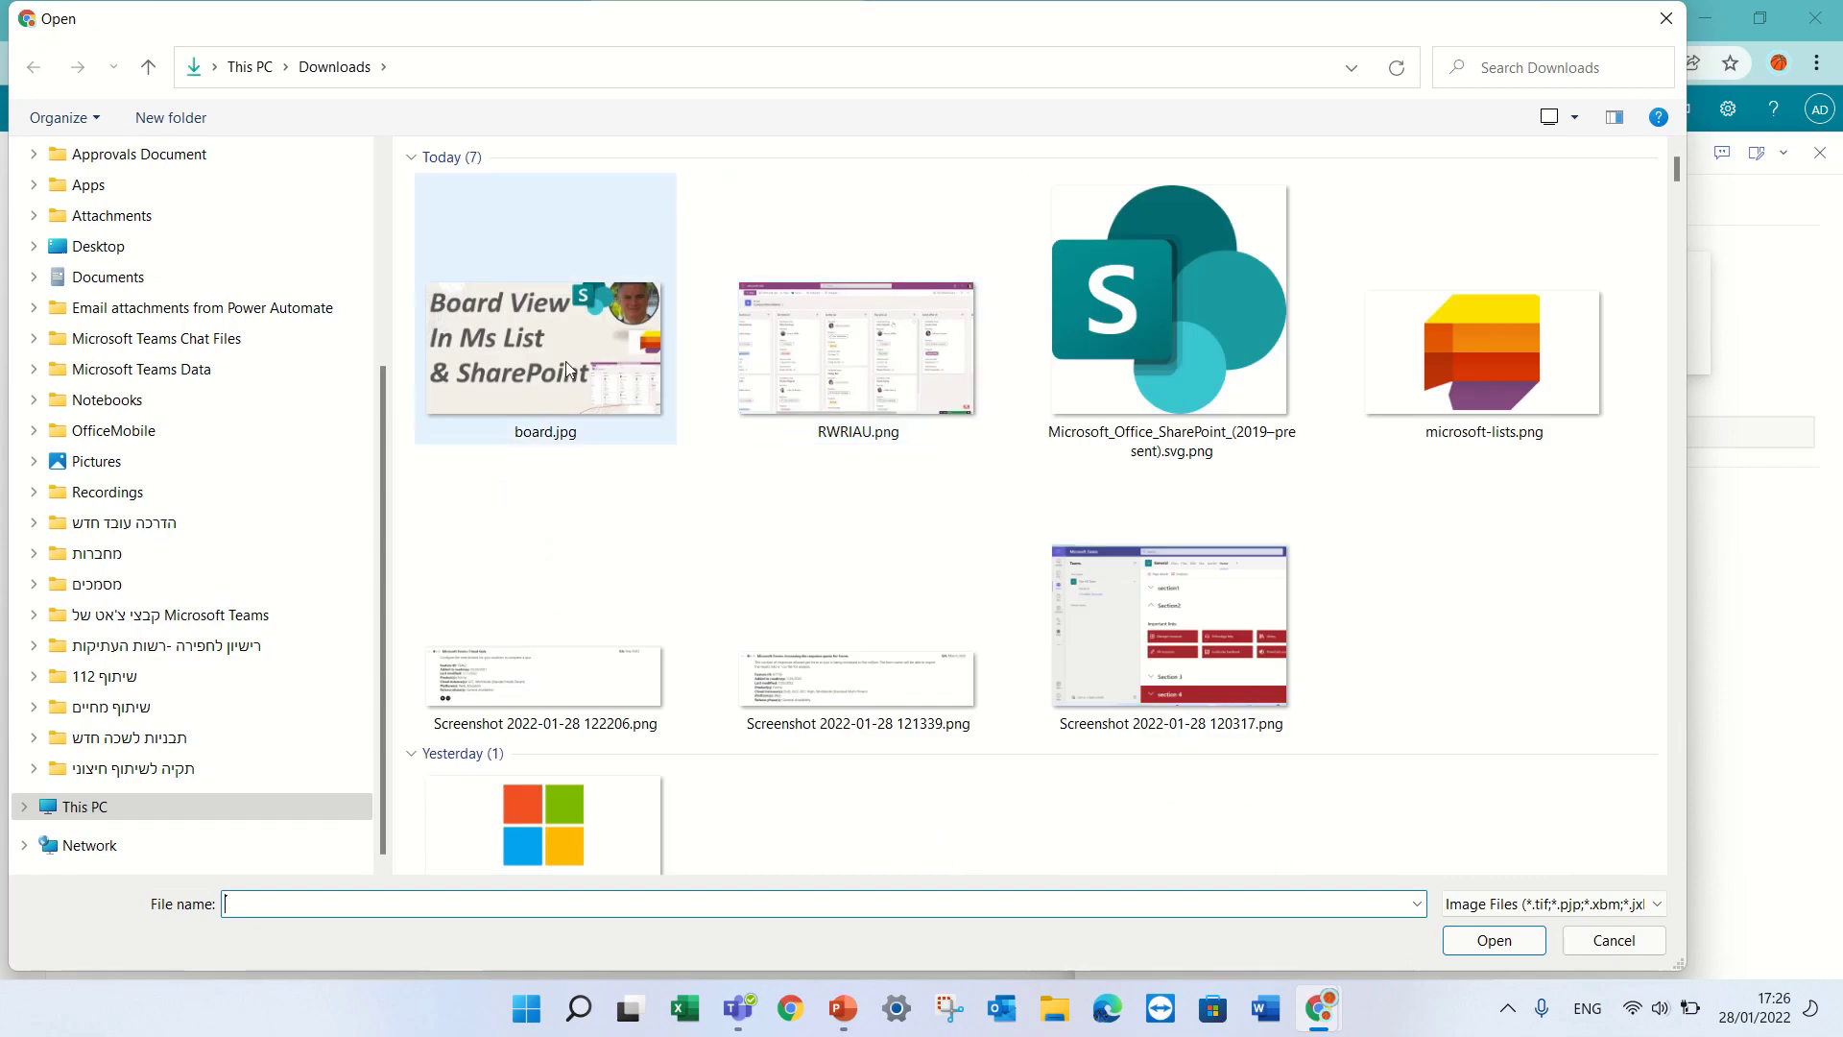
{"action": "double_click", "coordinate": [545, 306]}
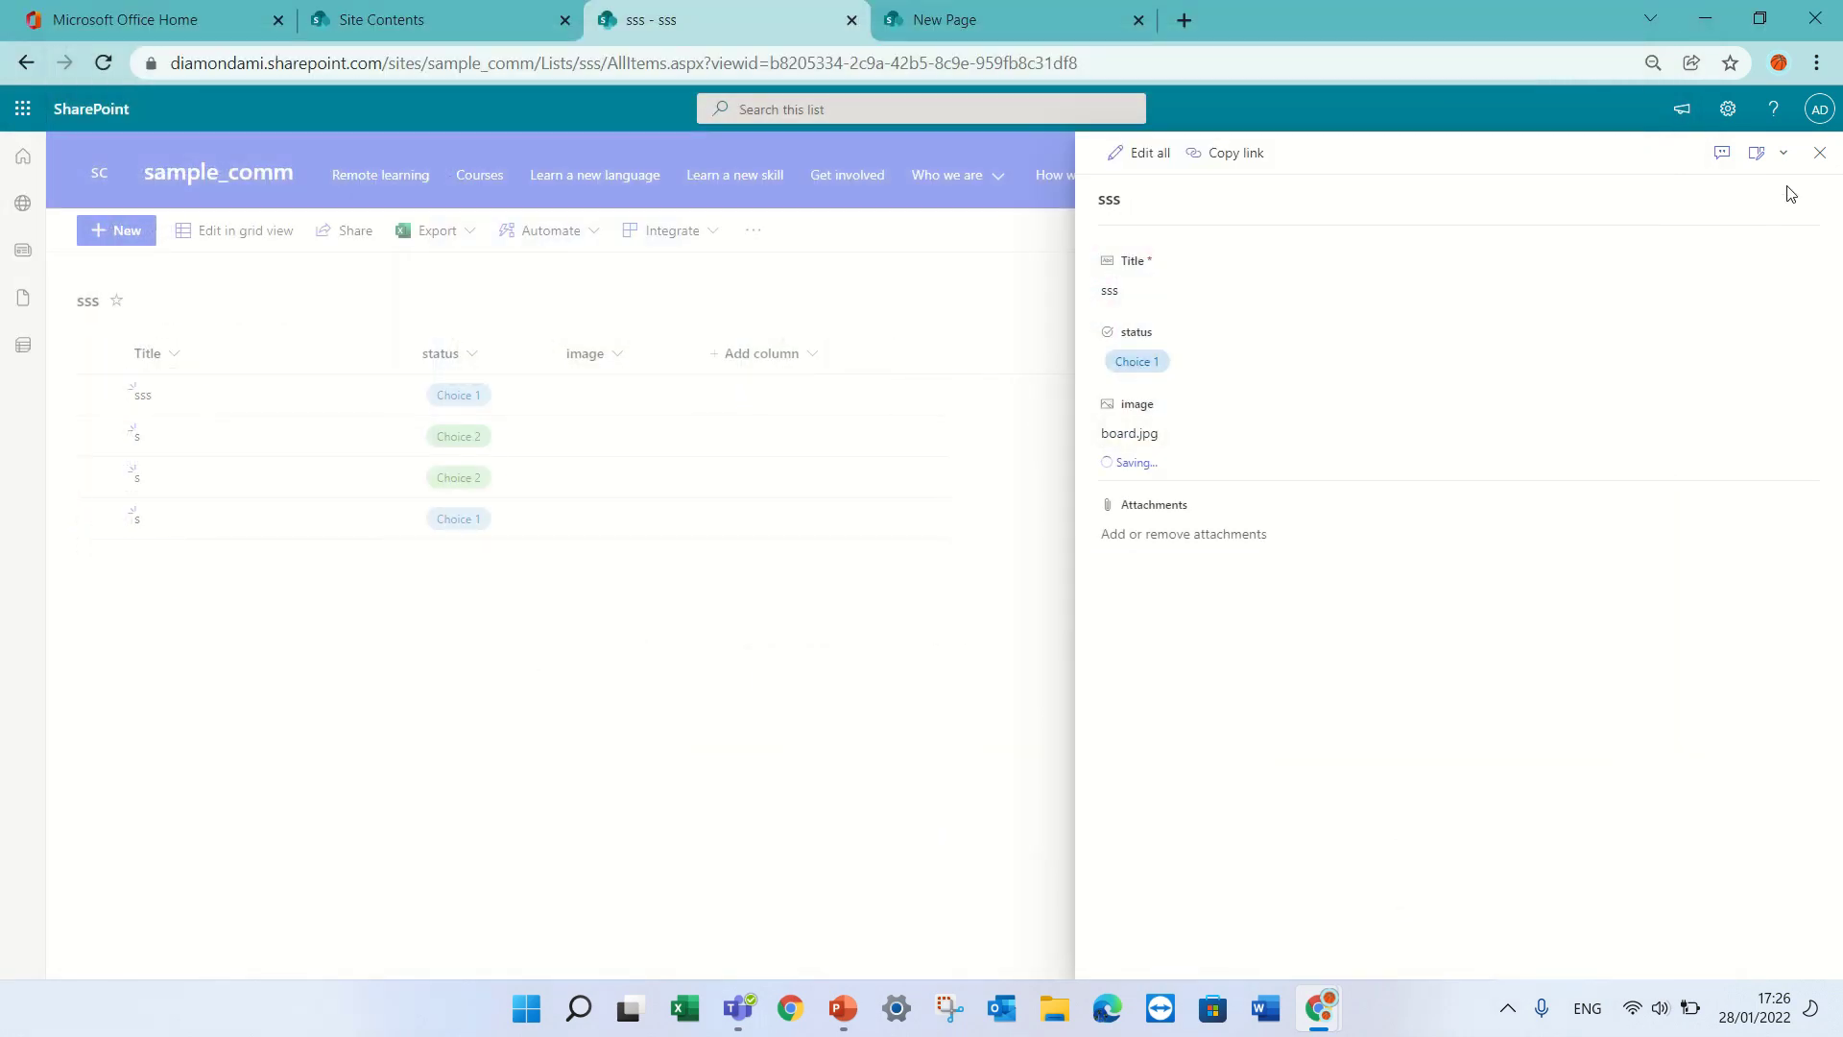
Step: Create a board view named 'bbb' for the sss list, organized by the status column
{"action": "left_click", "coordinate": [1820, 155]}
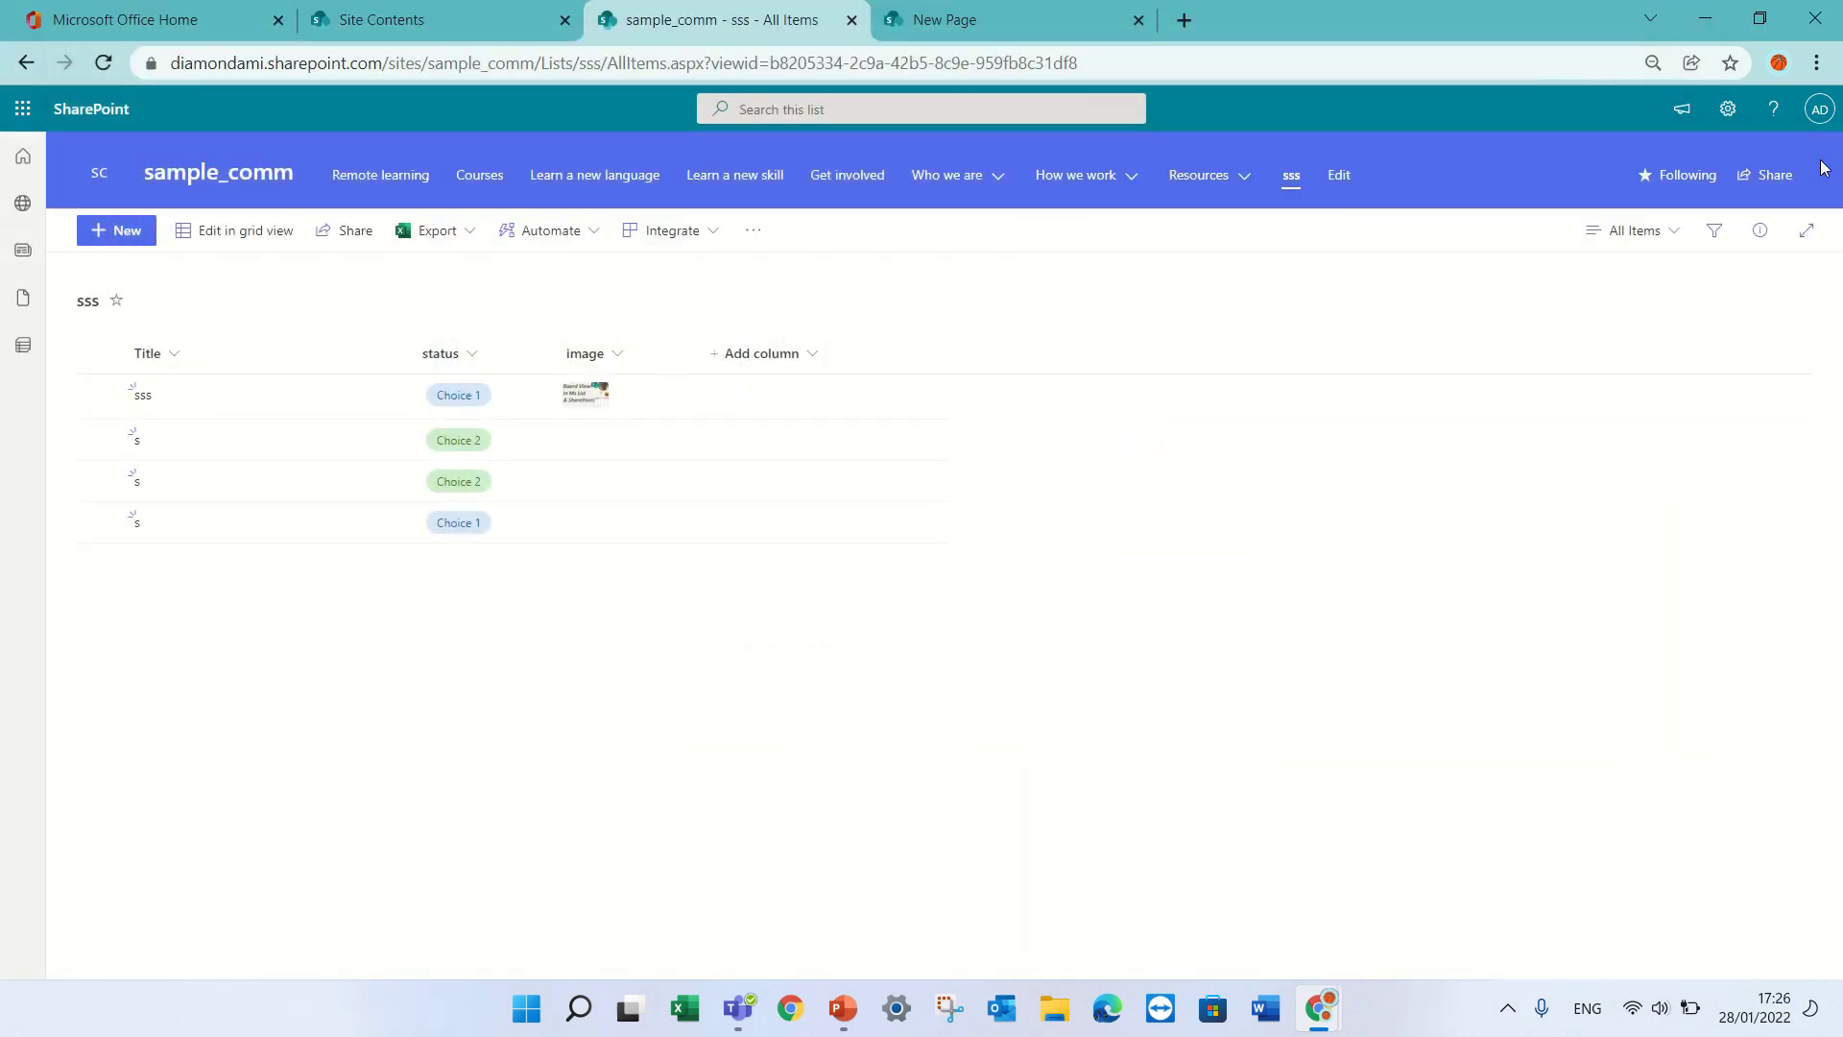
{"action": "left_click", "coordinate": [1655, 233]}
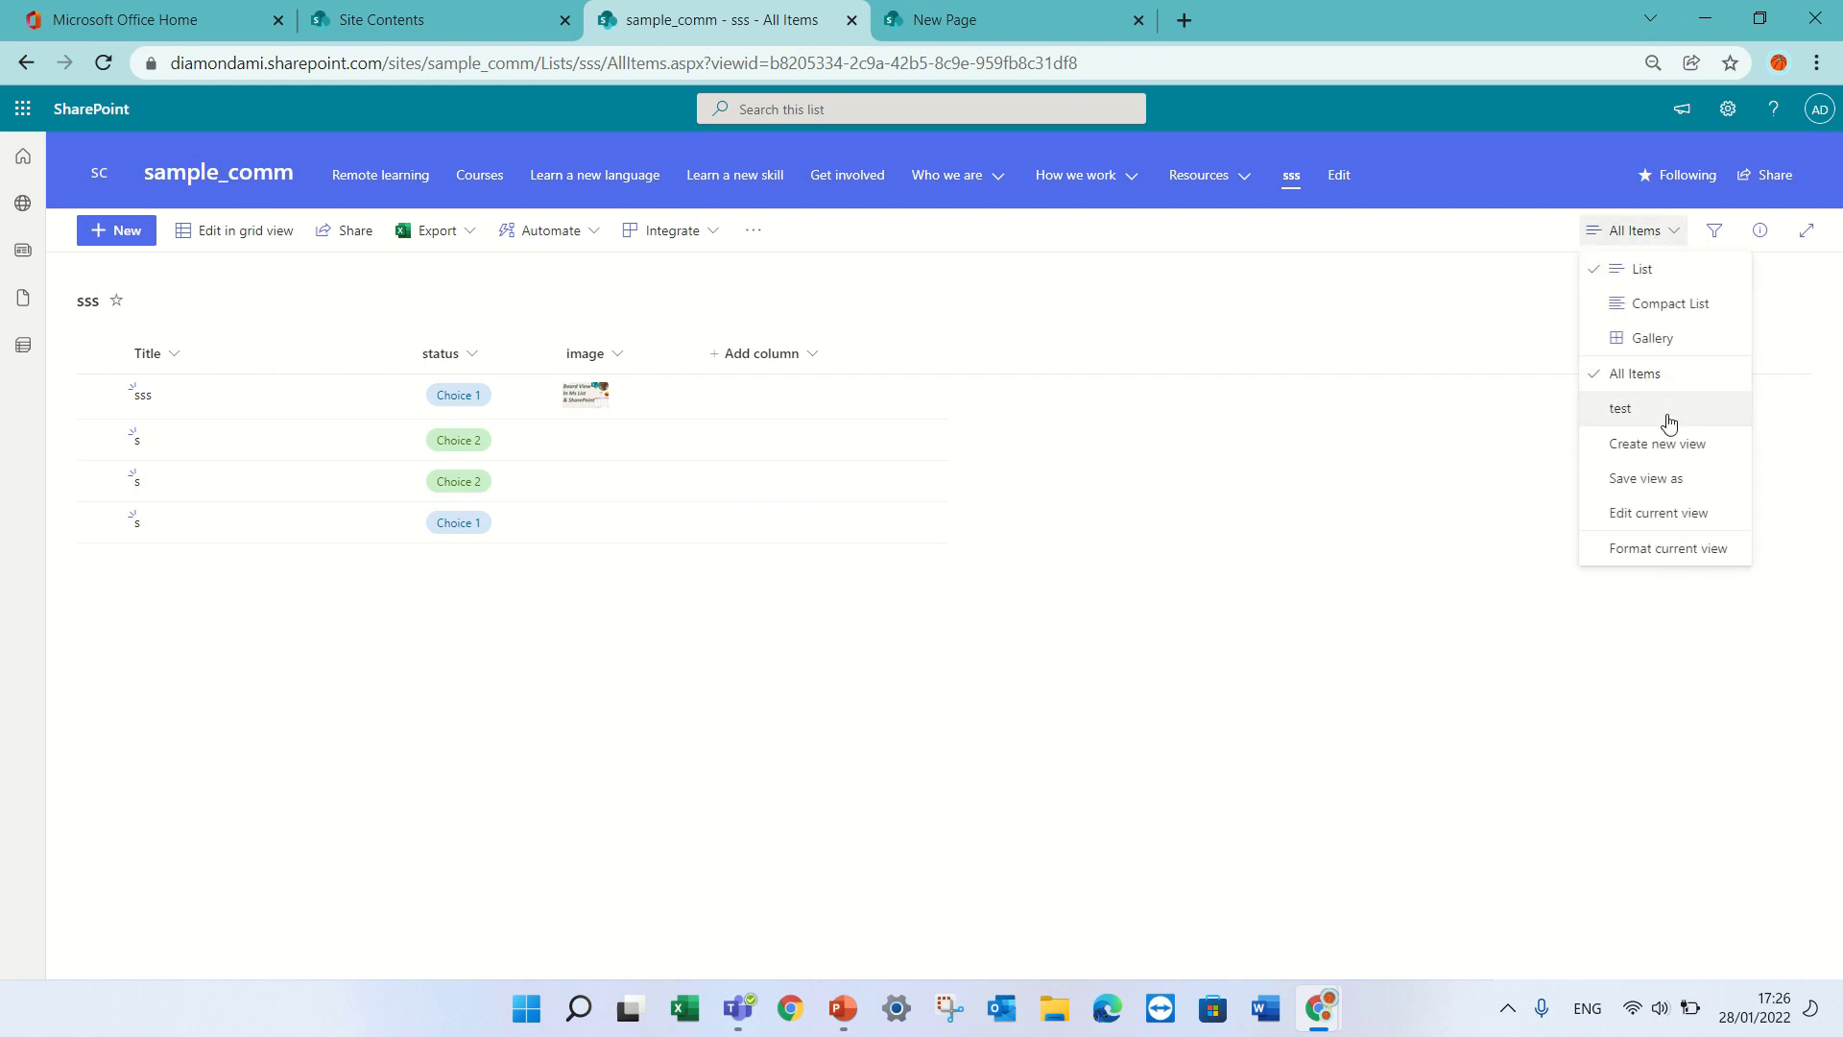
{"action": "left_click", "coordinate": [1693, 451]}
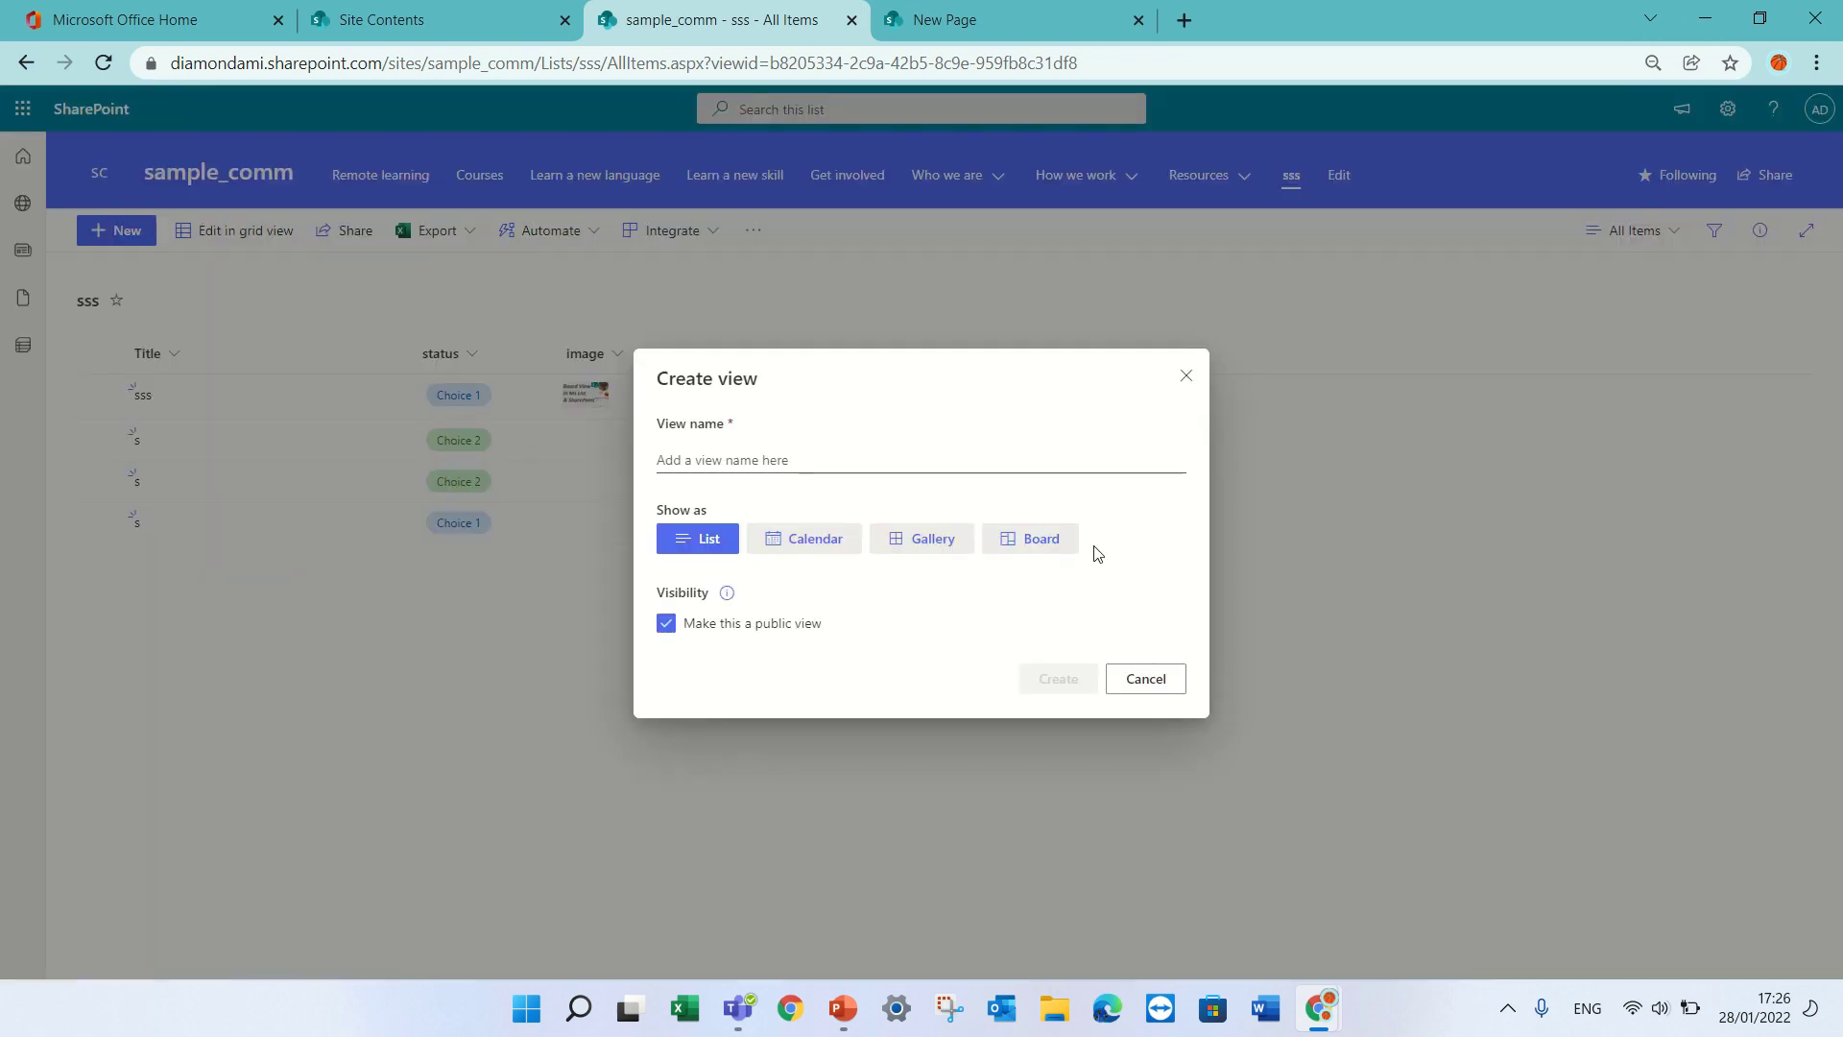
{"action": "left_click", "coordinate": [1039, 537]}
{"action": "left_click", "coordinate": [797, 408]}
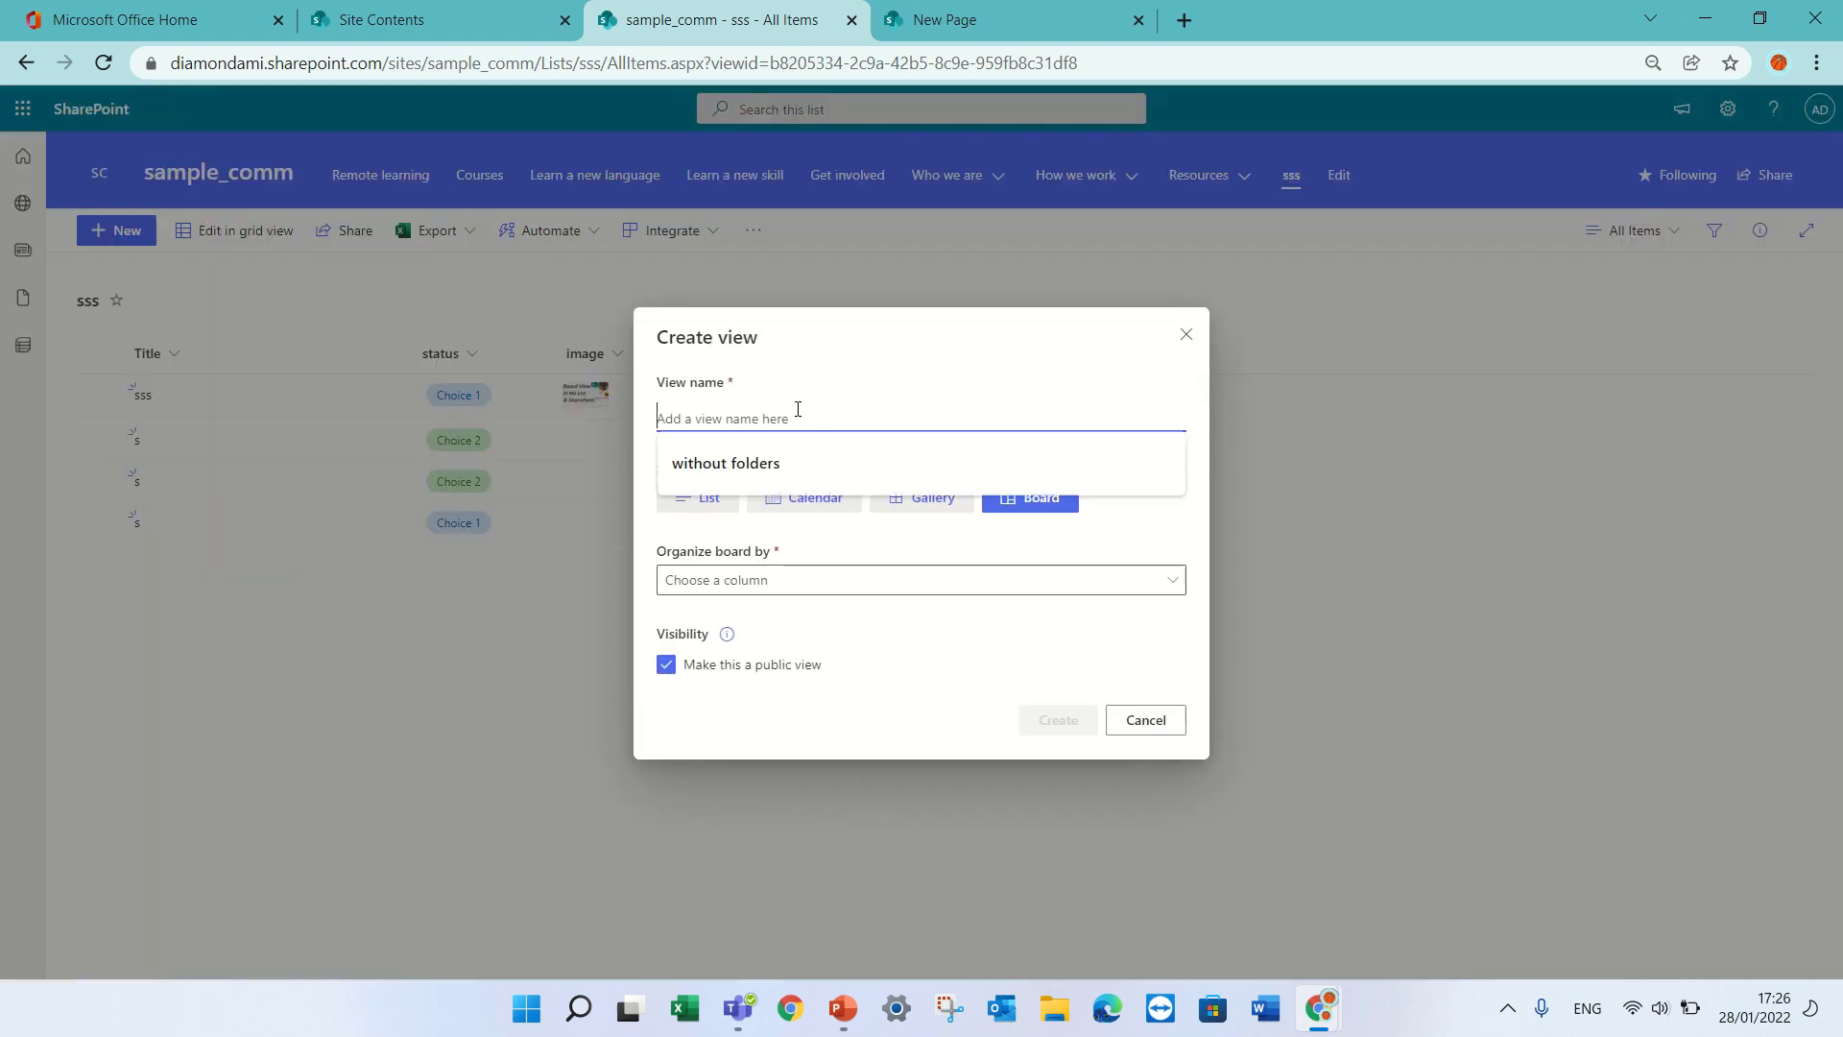
{"action": "type", "text": "bbb"}
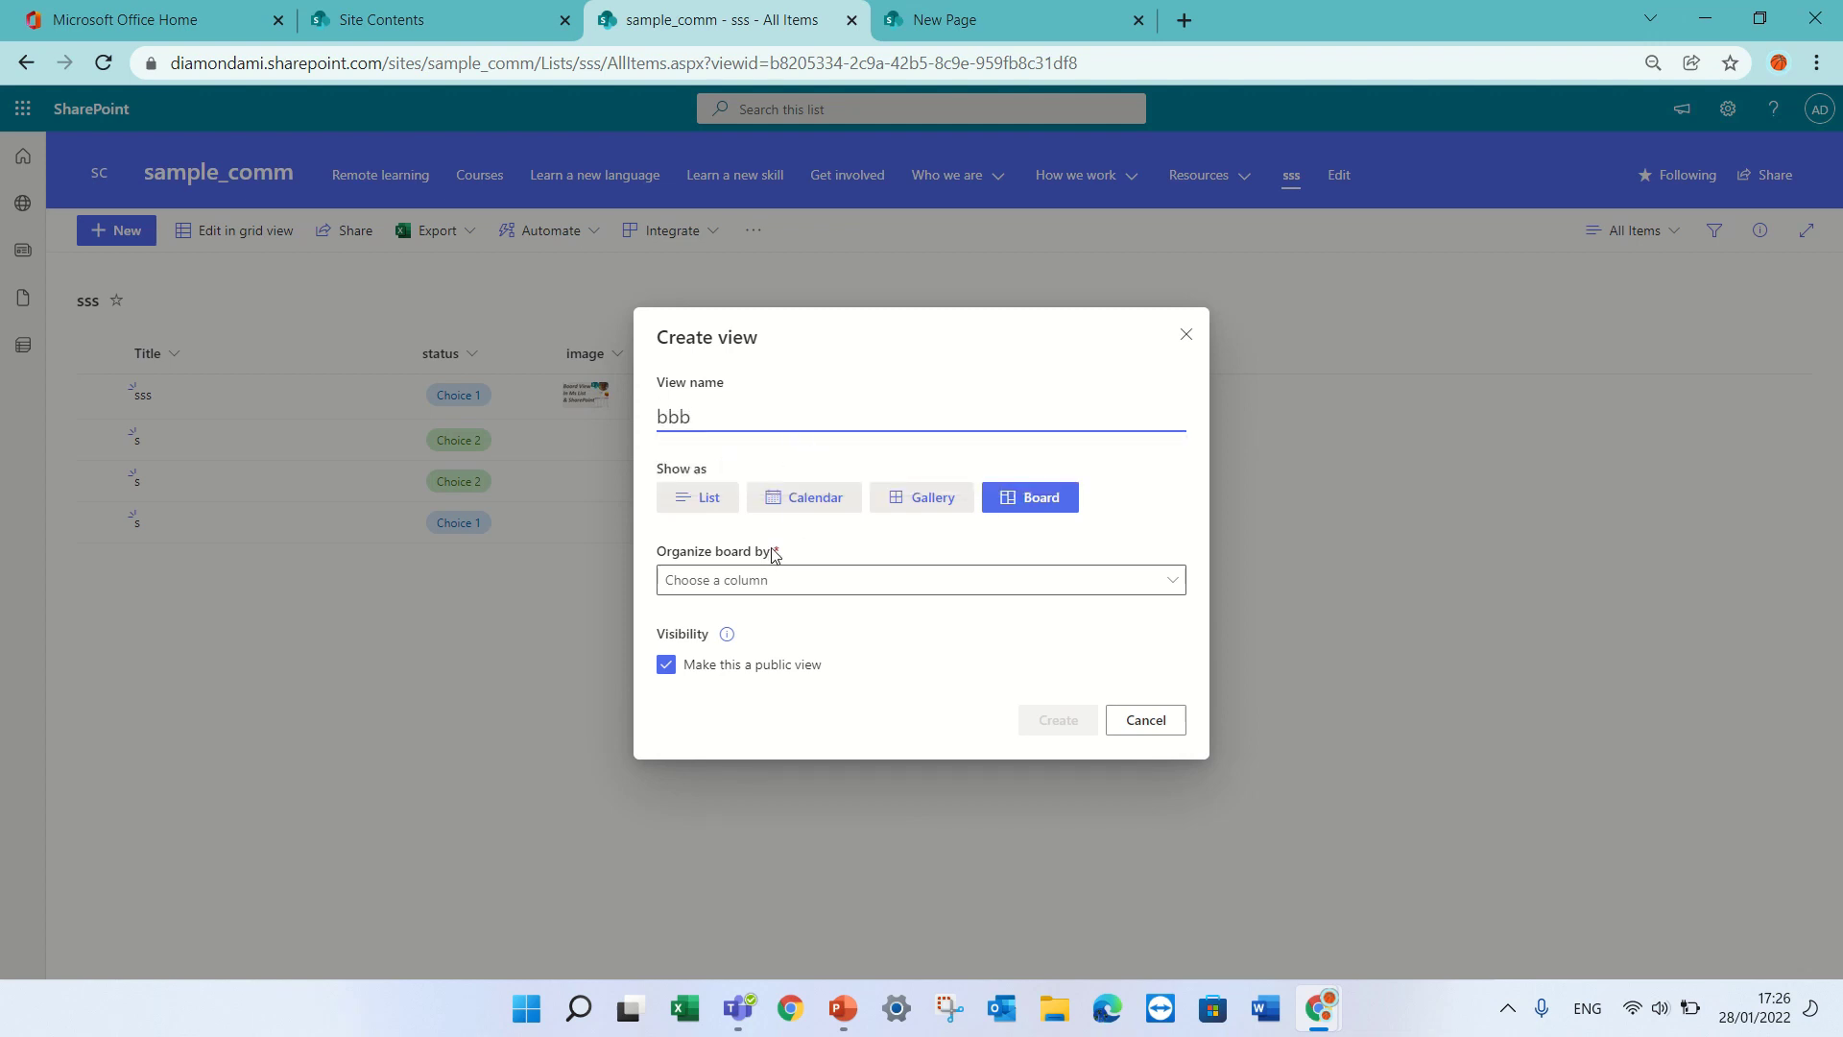
{"action": "left_click", "coordinate": [767, 584]}
{"action": "left_click", "coordinate": [749, 650]}
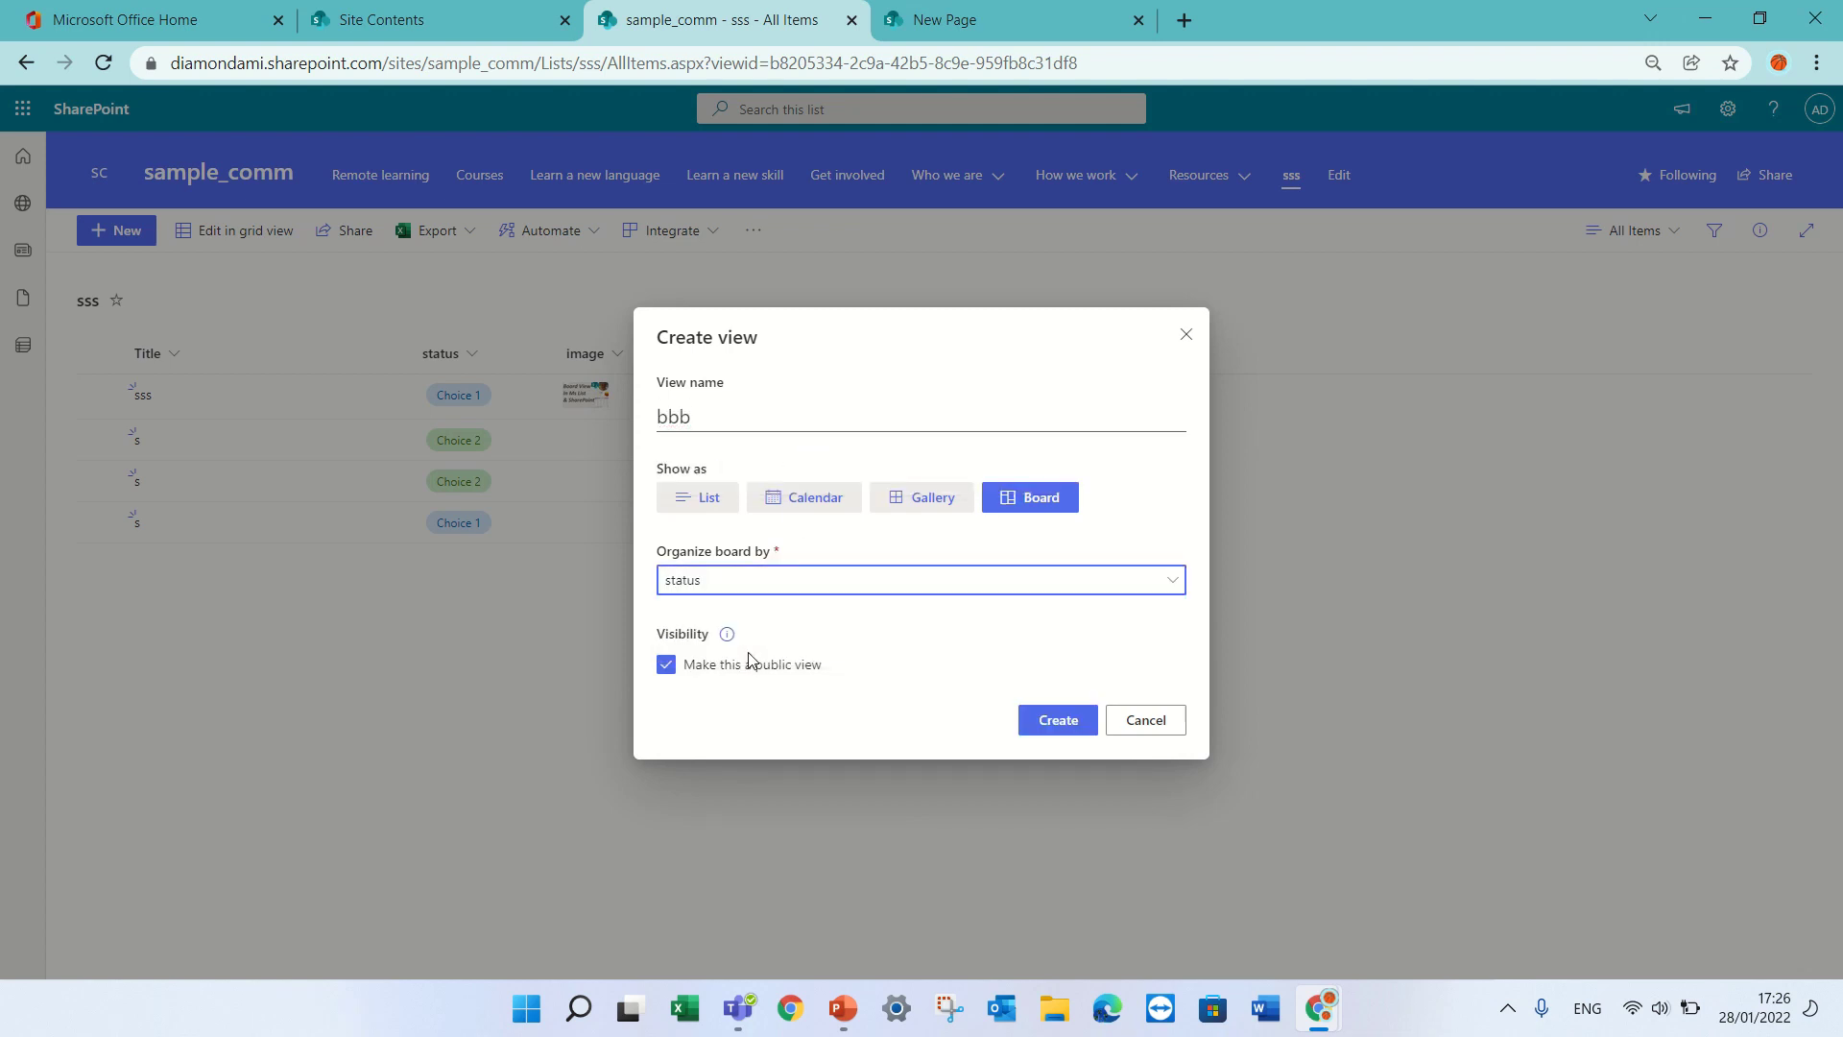
{"action": "left_click", "coordinate": [1075, 732]}
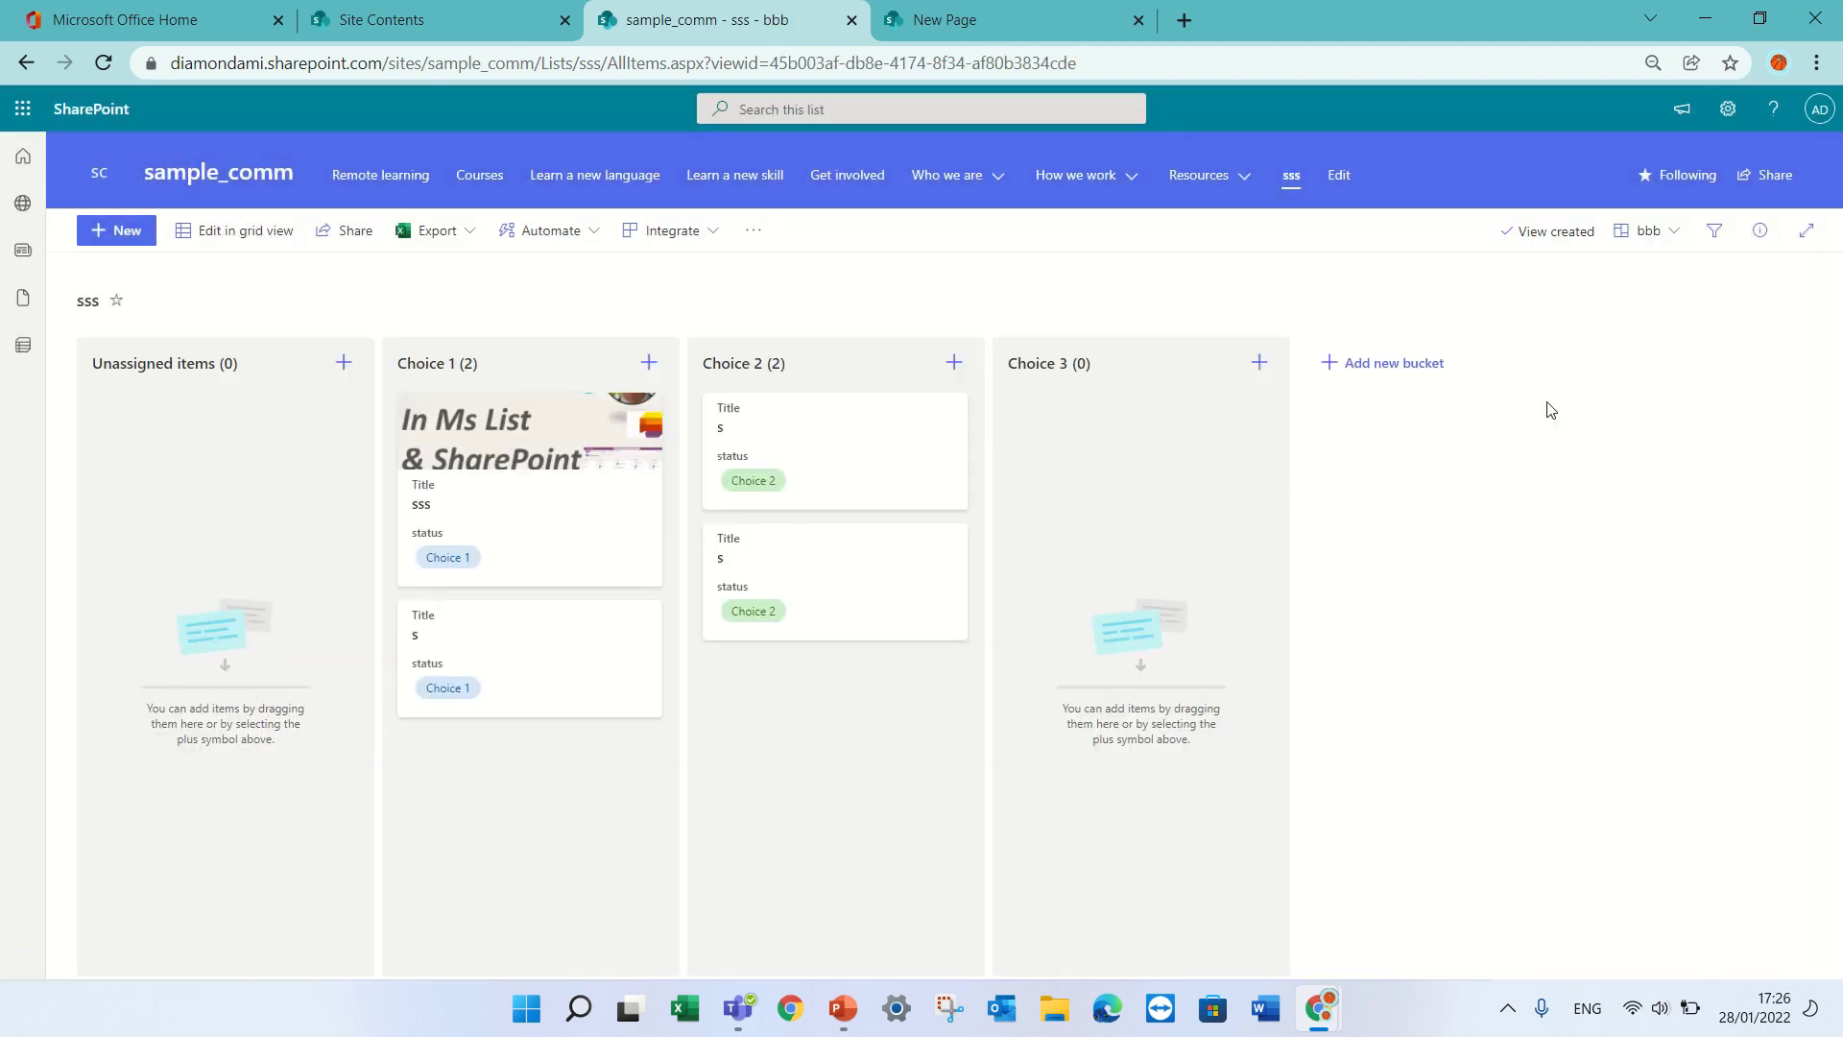
{"action": "left_click", "coordinate": [1655, 231]}
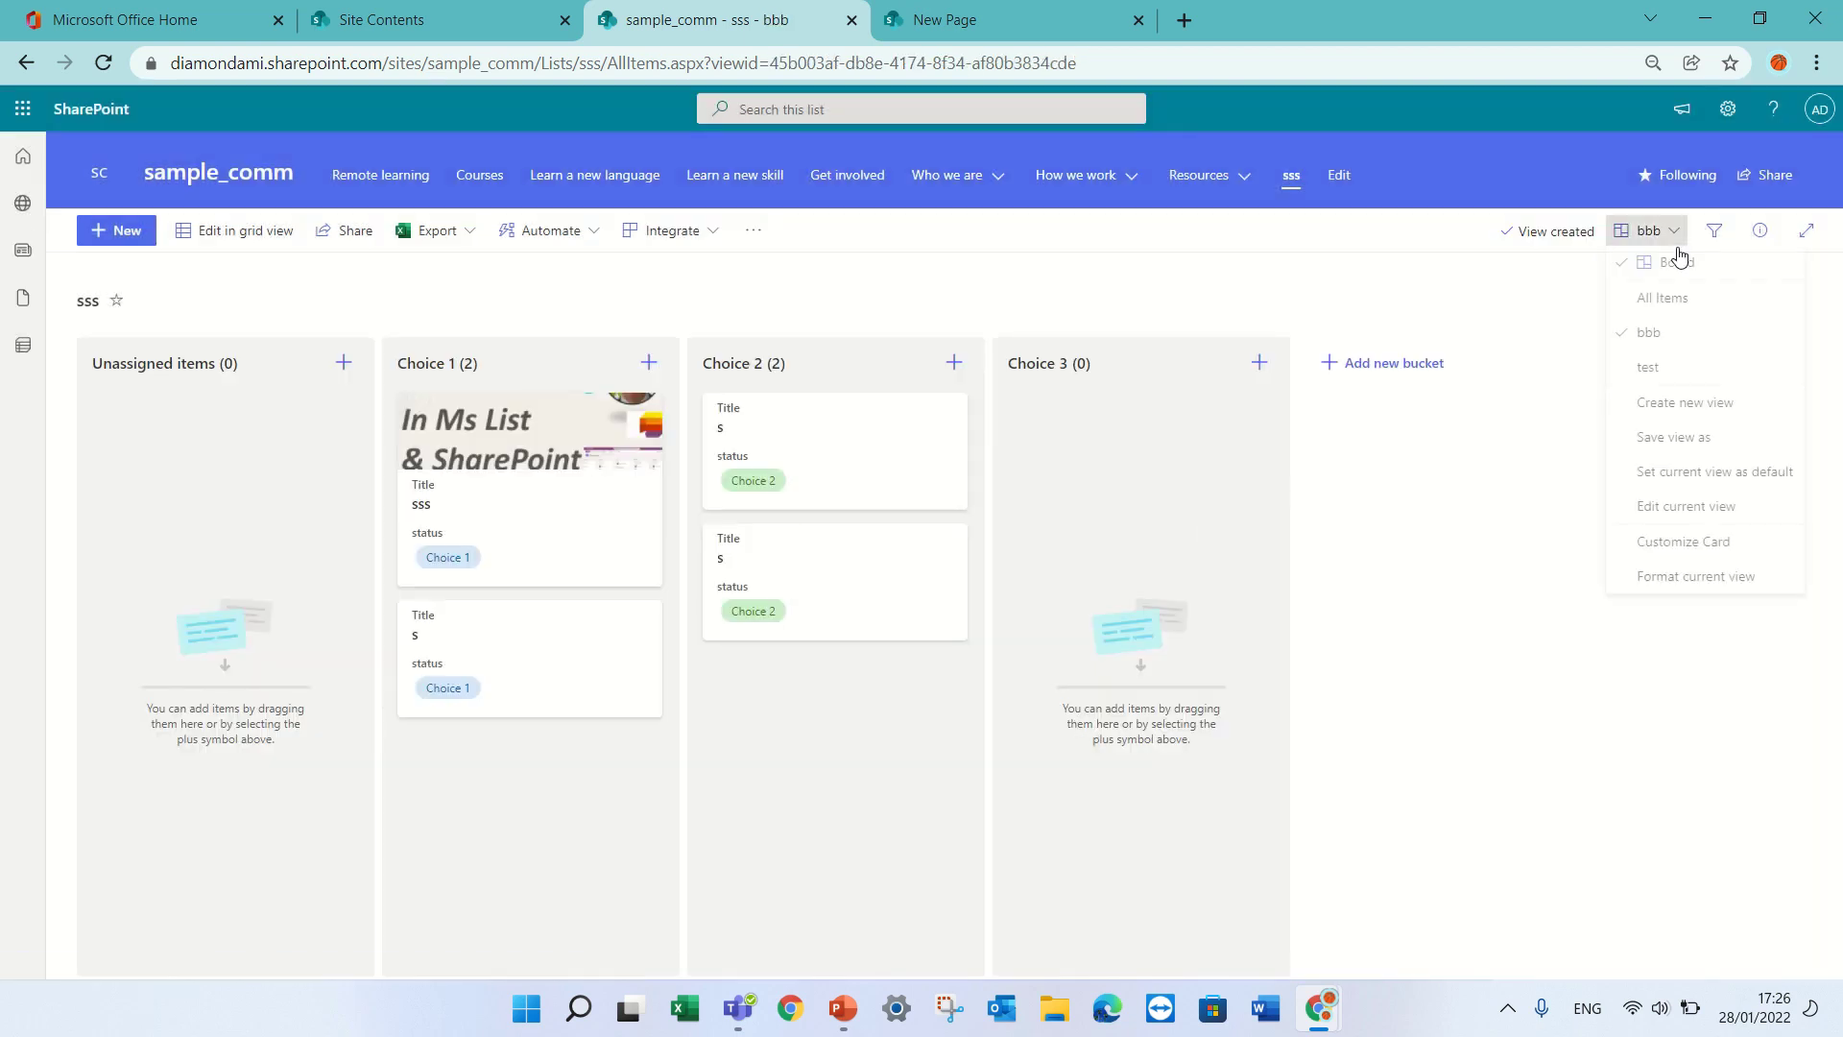
Step: In the Card Designer, enable Title and move it above image and status
{"action": "left_click", "coordinate": [1717, 547]}
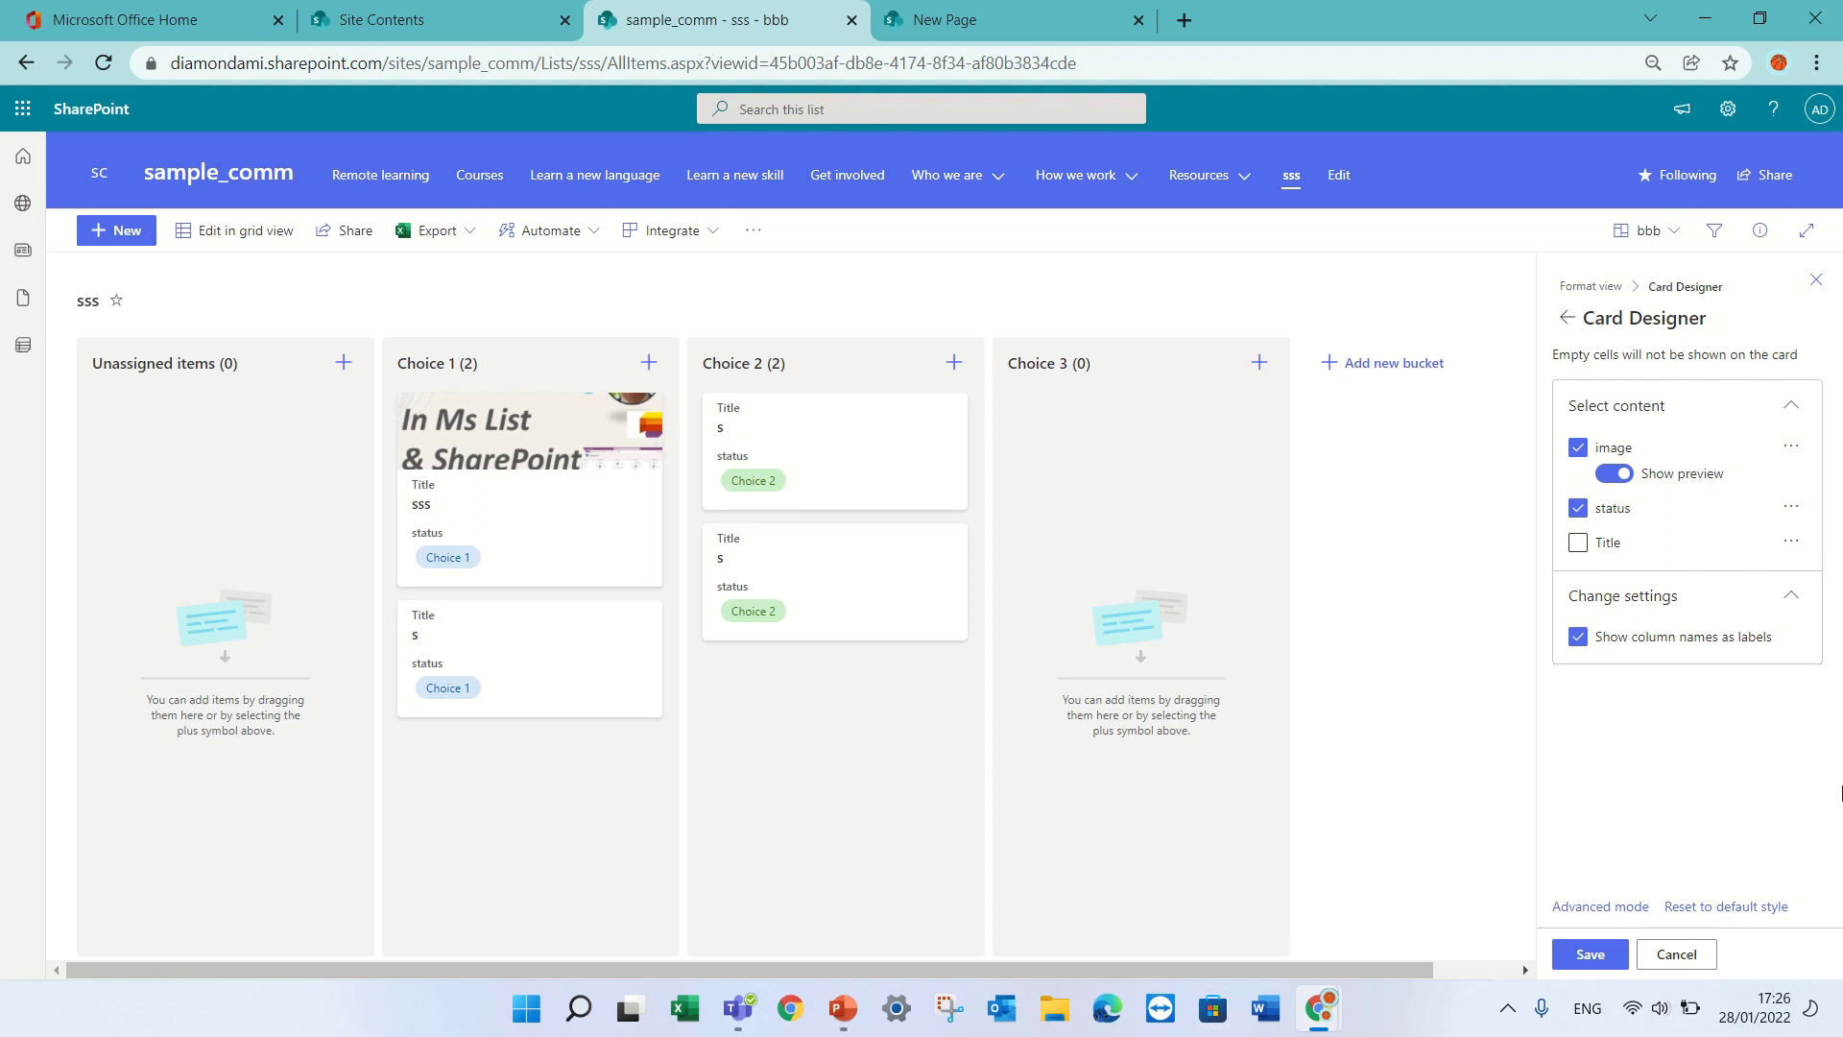
{"action": "left_click", "coordinate": [1576, 543]}
{"action": "left_click_drag", "start_coordinate": [1571, 549], "coordinate": [1558, 449]}
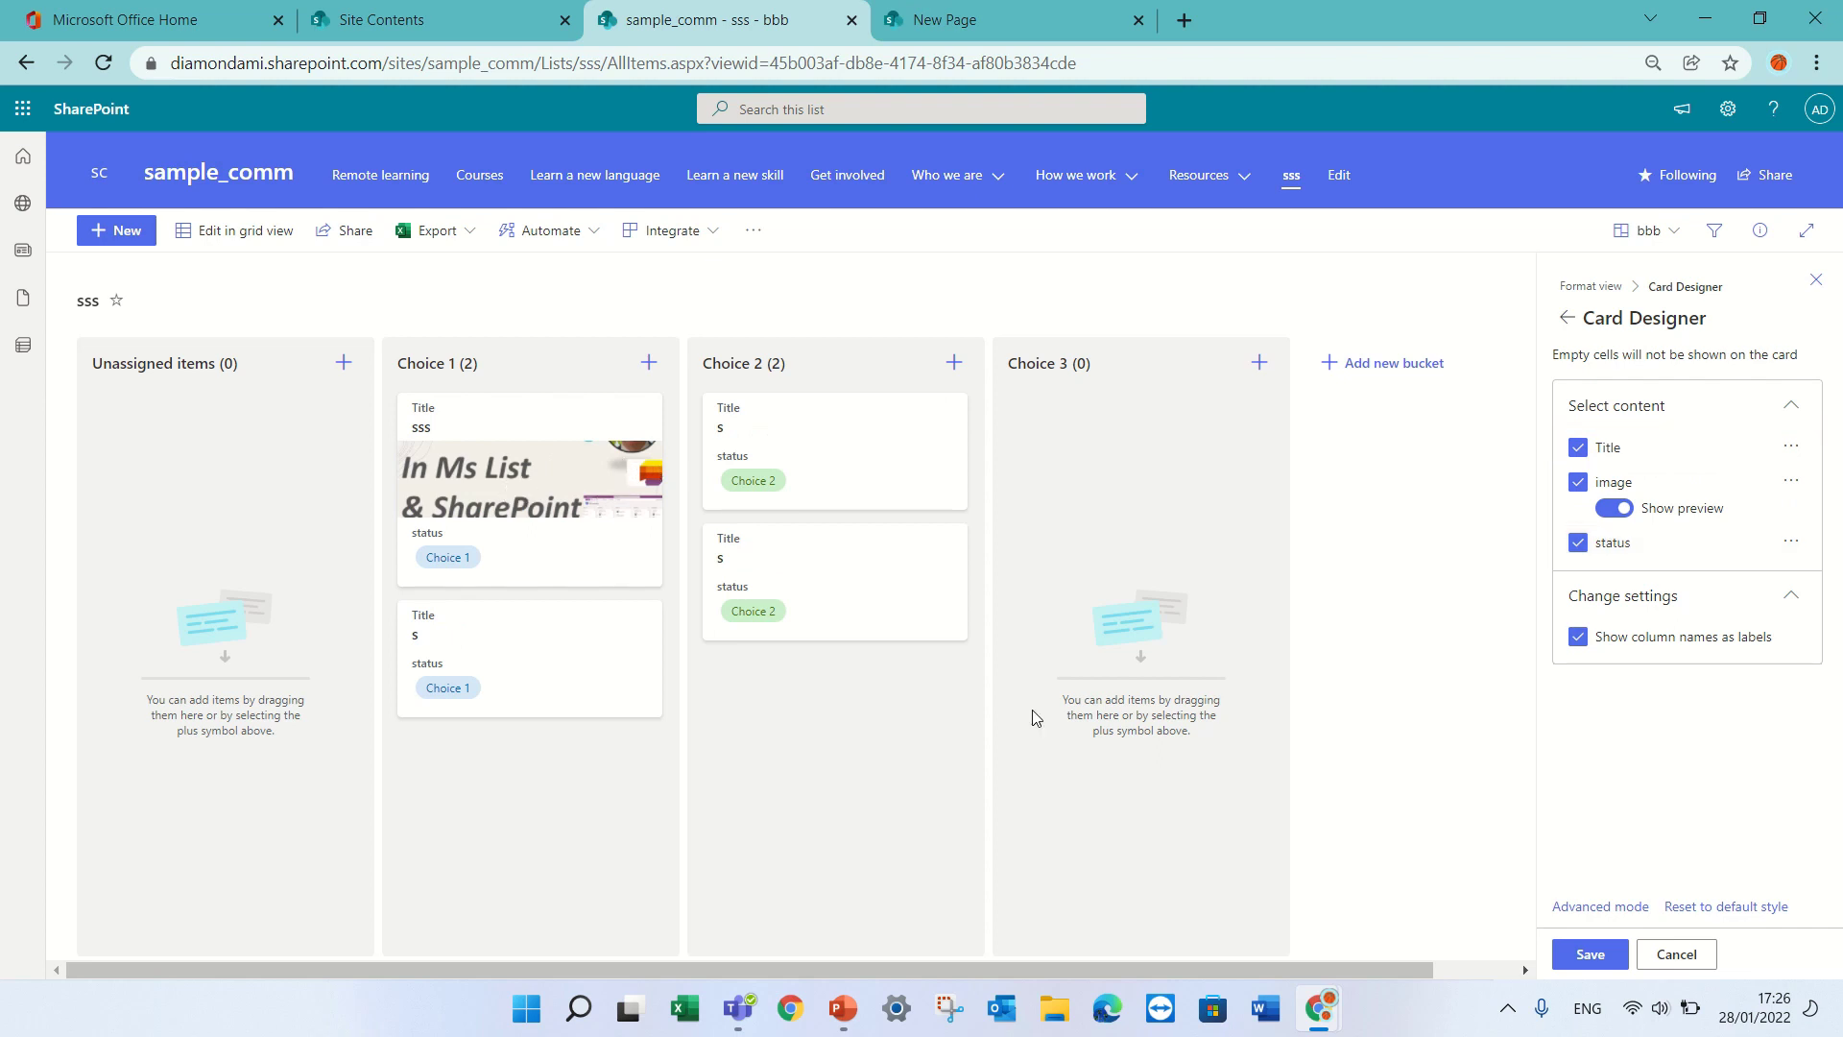